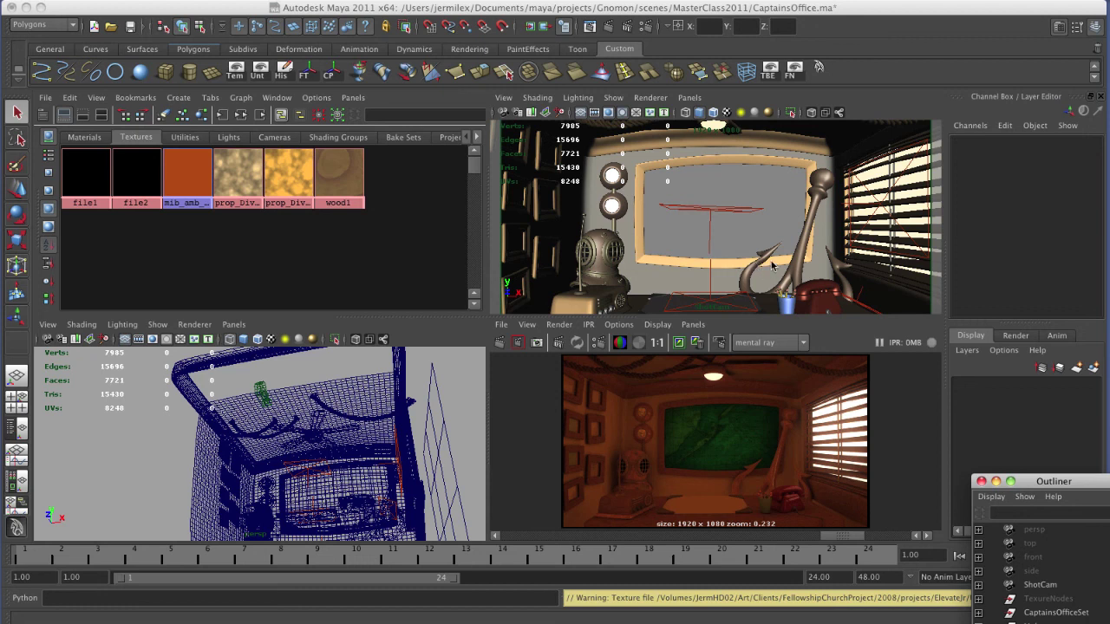
- Examine the captain's office set through the shot camera and in an enlarged, shaded perspective view
key("space")
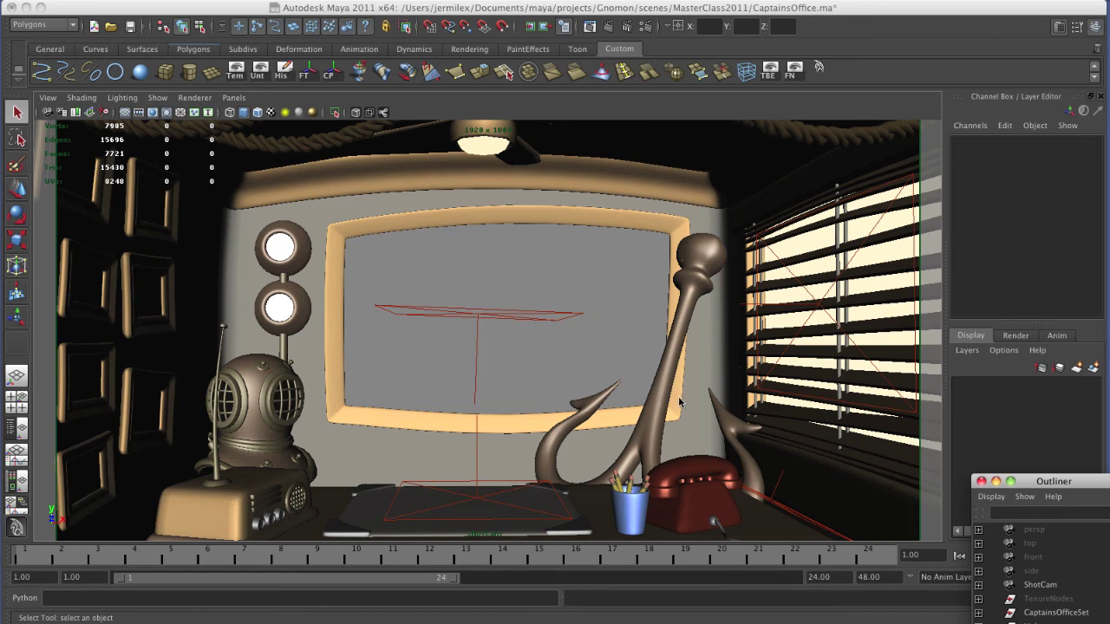
key("space")
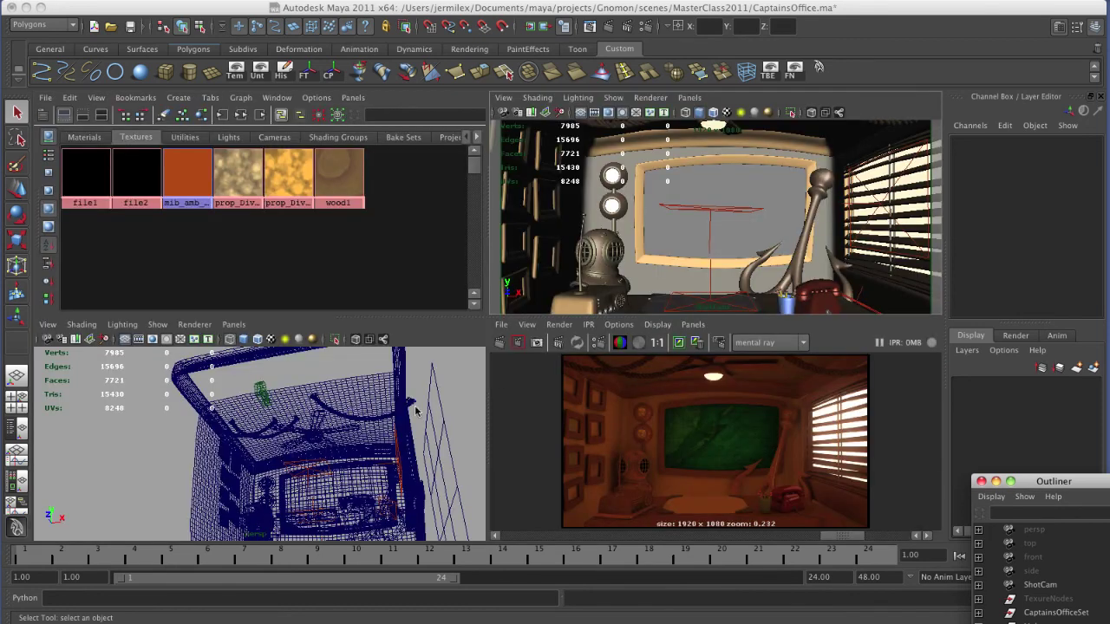
left_click_drag(354, 454, 372, 419, "alt")
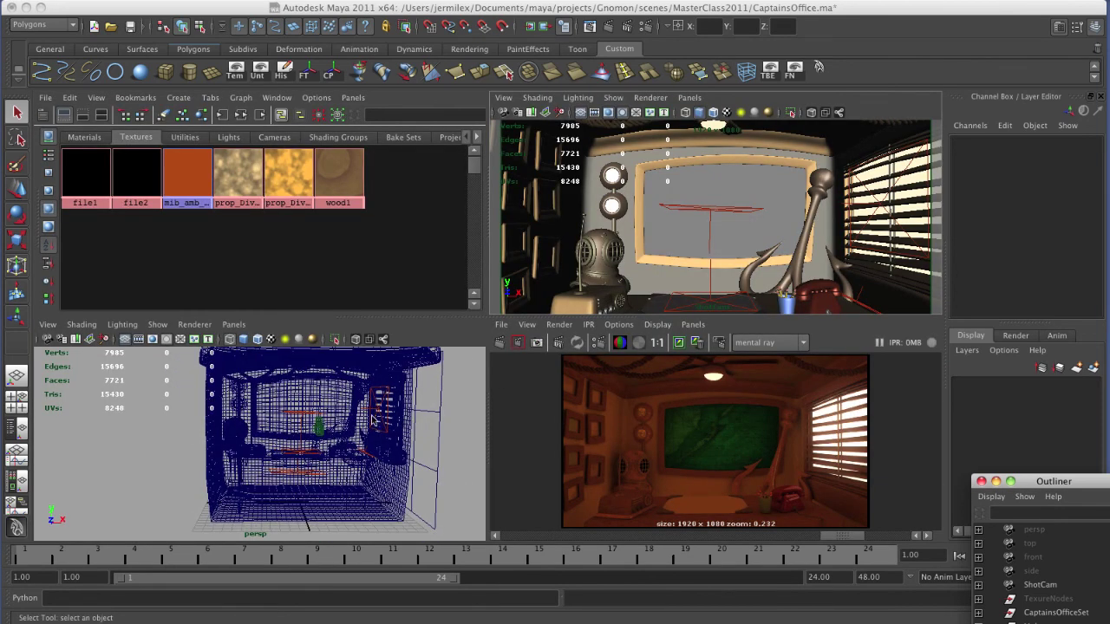
key("5")
key("space")
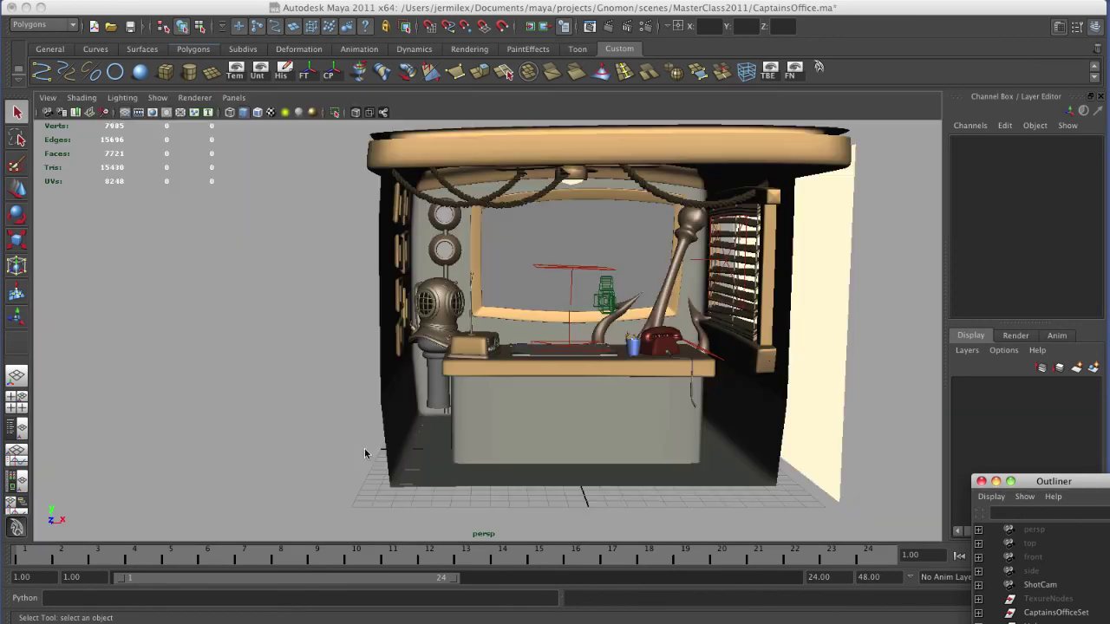
right_click_drag(483, 403, 588, 385, "alt")
left_click_drag(588, 385, 578, 420, "alt")
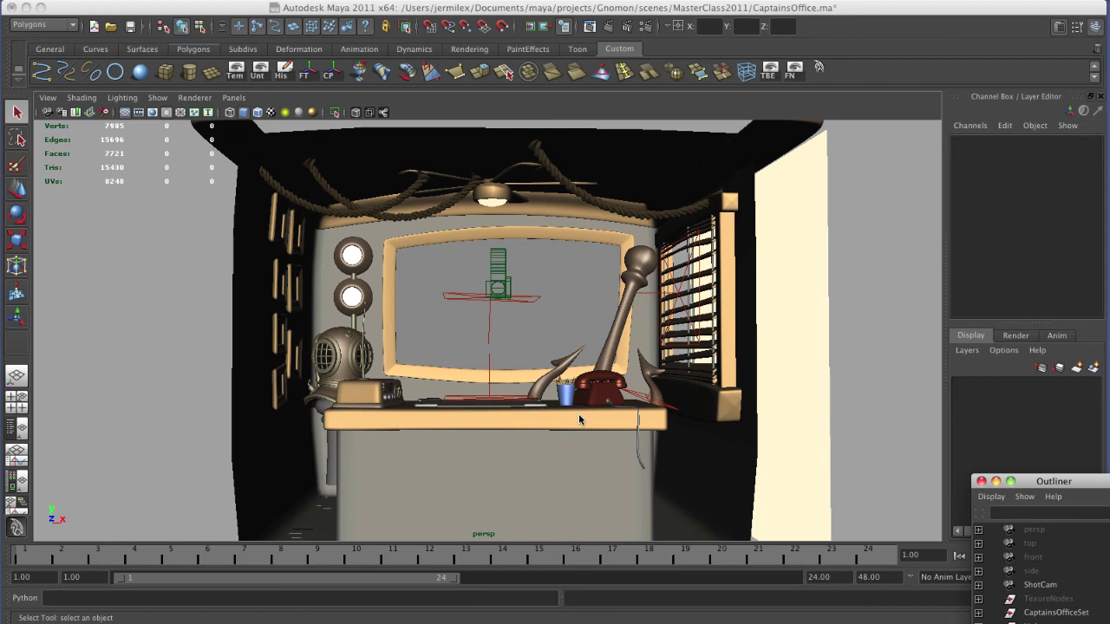
mouse_move(578, 414)
left_mouse_down("alt")
mouse_move(501, 413)
mouse_move(611, 409)
mouse_move(571, 406)
mouse_move(567, 364)
mouse_move(569, 404)
mouse_move(754, 432)
mouse_move(613, 392)
mouse_move(487, 409)
mouse_move(590, 420)
left_mouse_up("alt")
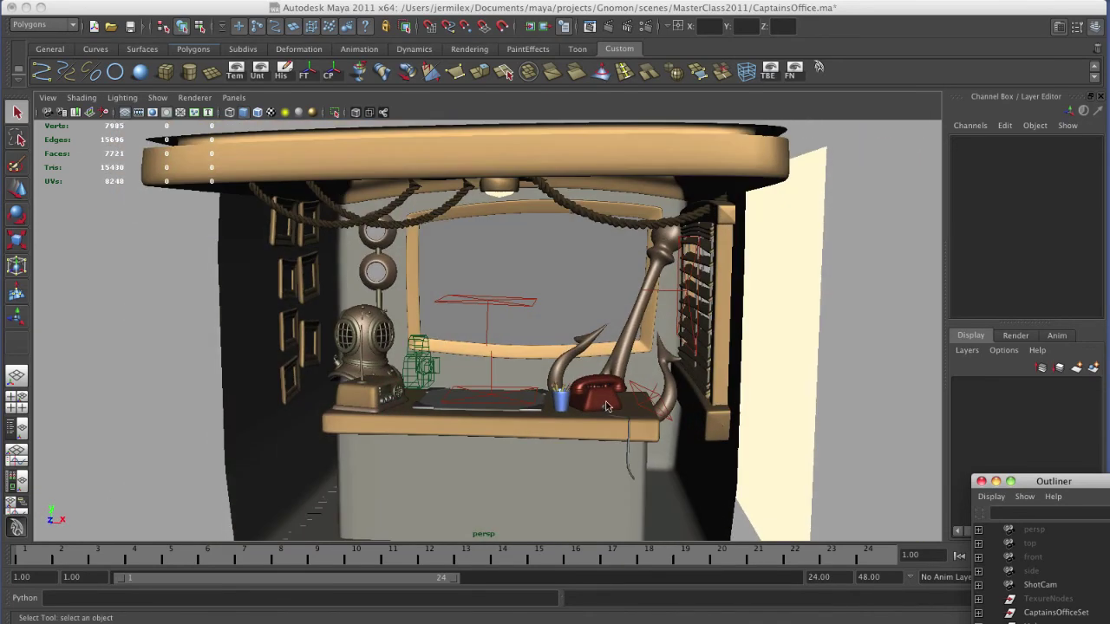
left_click_drag(508, 346, 585, 397, "alt")
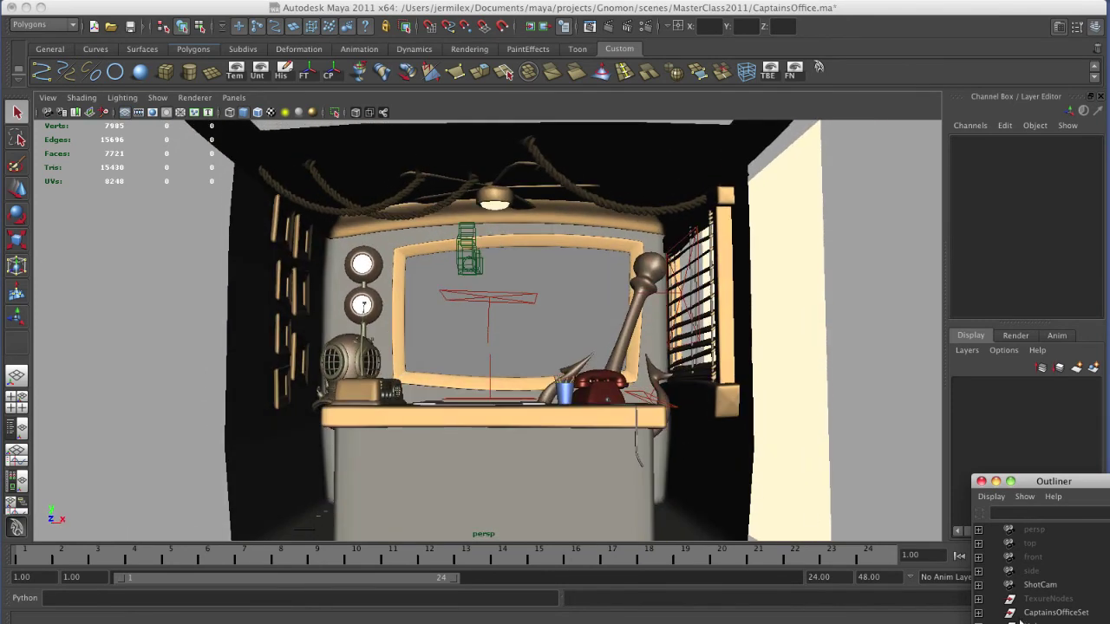
- Select the Lkey_onSet light in the Outliner and examine its placement outside the window relative to the set
left_click_drag(1027, 480, 848, 225)
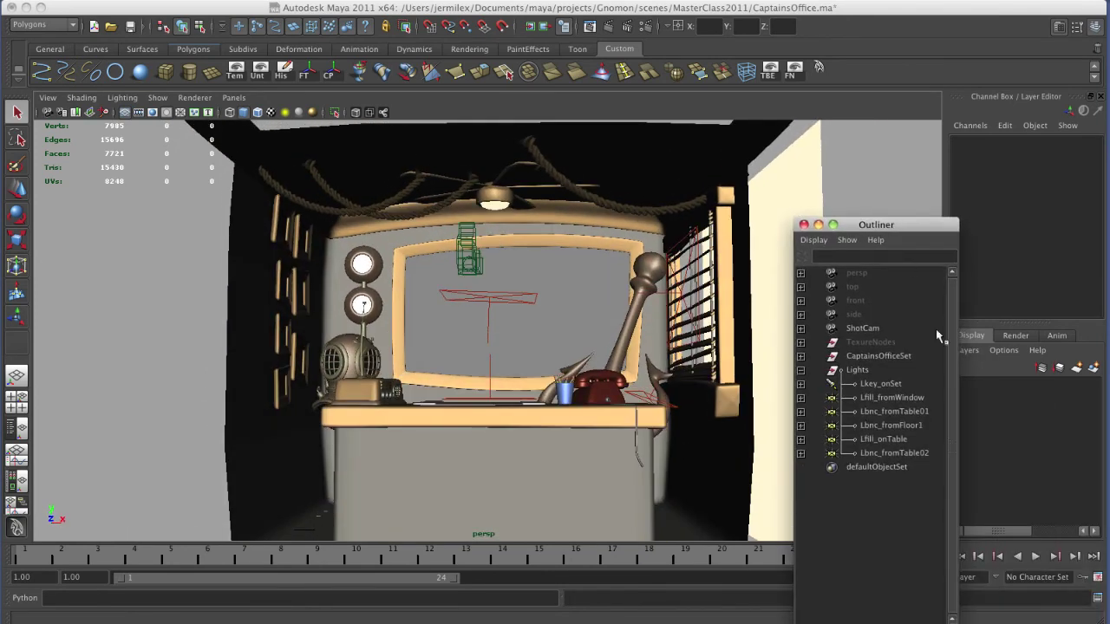
left_click_drag(869, 383, 885, 452)
left_click(870, 383)
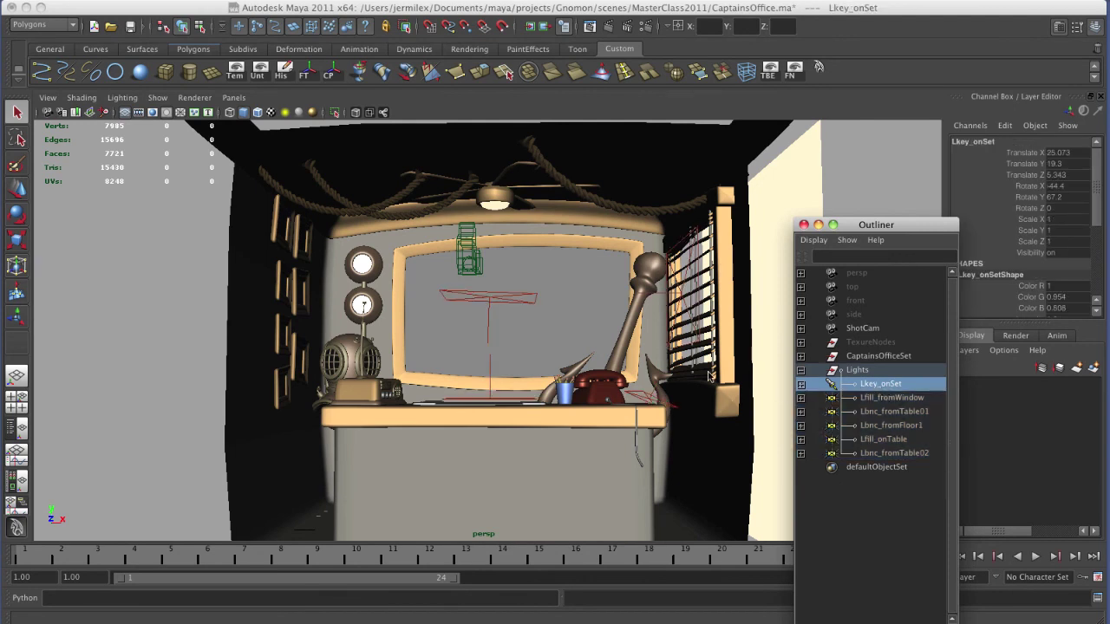
left_click_drag(538, 407, 543, 439, "alt")
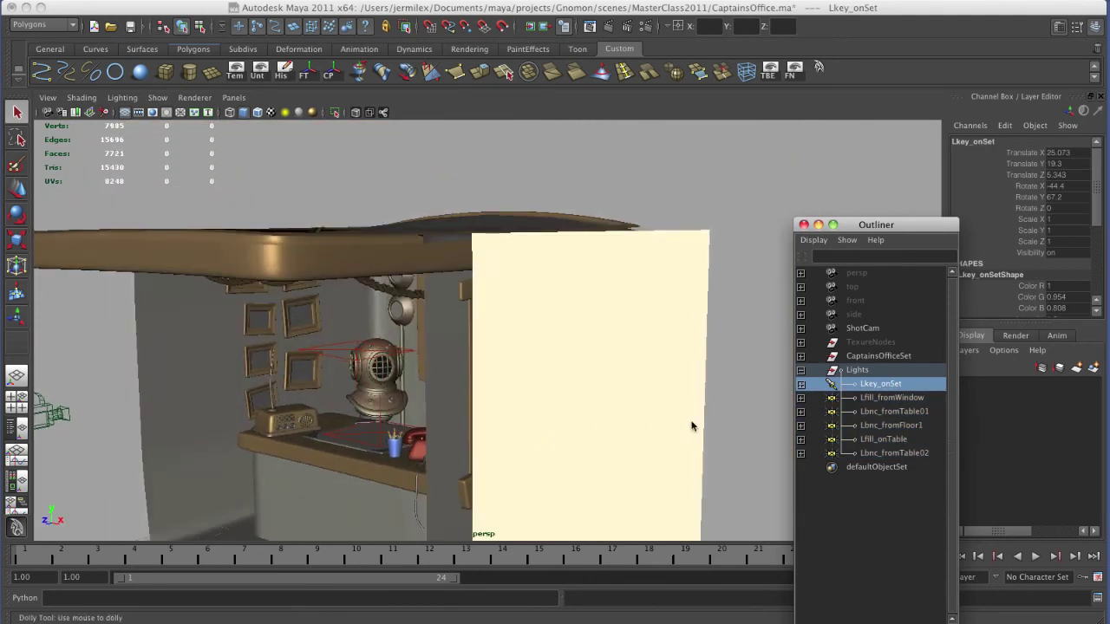
right_click_drag(690, 424, 437, 410, "alt")
left_click_drag(438, 410, 617, 329, "alt")
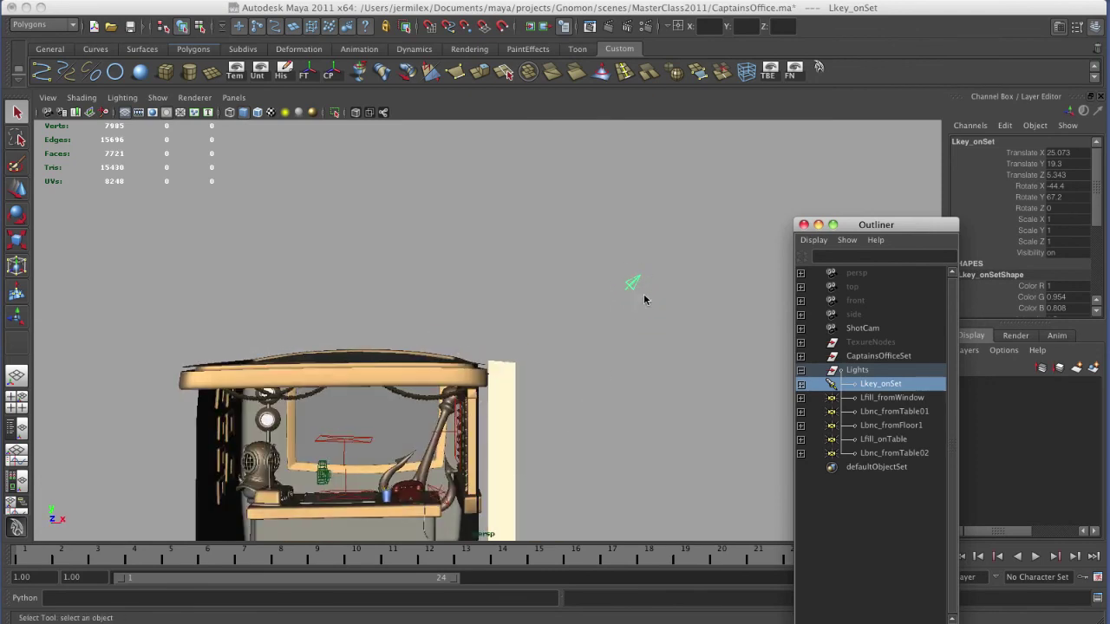
middle_click_drag(538, 465, 595, 377, "alt")
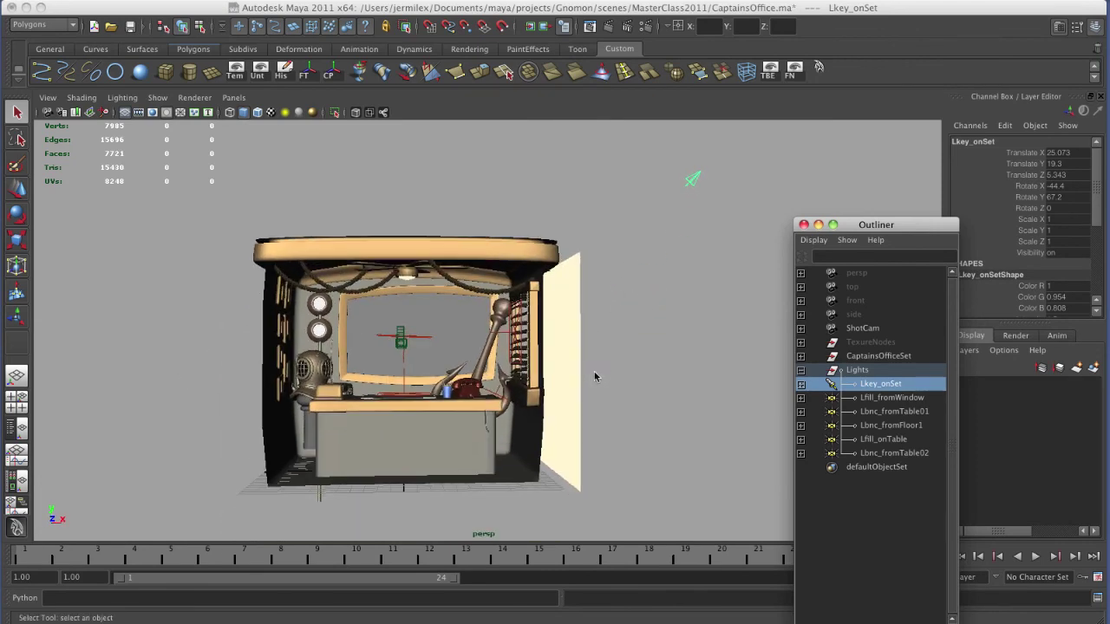
- Select the OutsideGlow plane beside the set and inspect it behind the window blinds
left_click(576, 400)
left_click_drag(589, 404, 522, 415, "alt")
right_click_drag(523, 416, 582, 398, "alt")
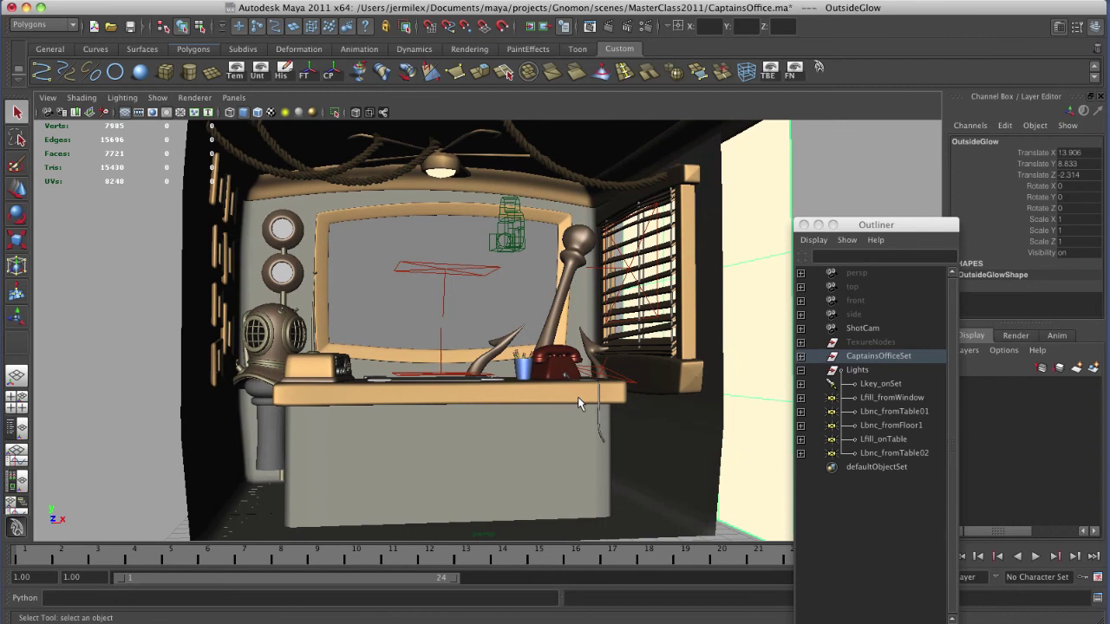
- Enlarge the Render View, move the Outliner clear of the image, and compare the stored renders up to the one after the key light
key("space")
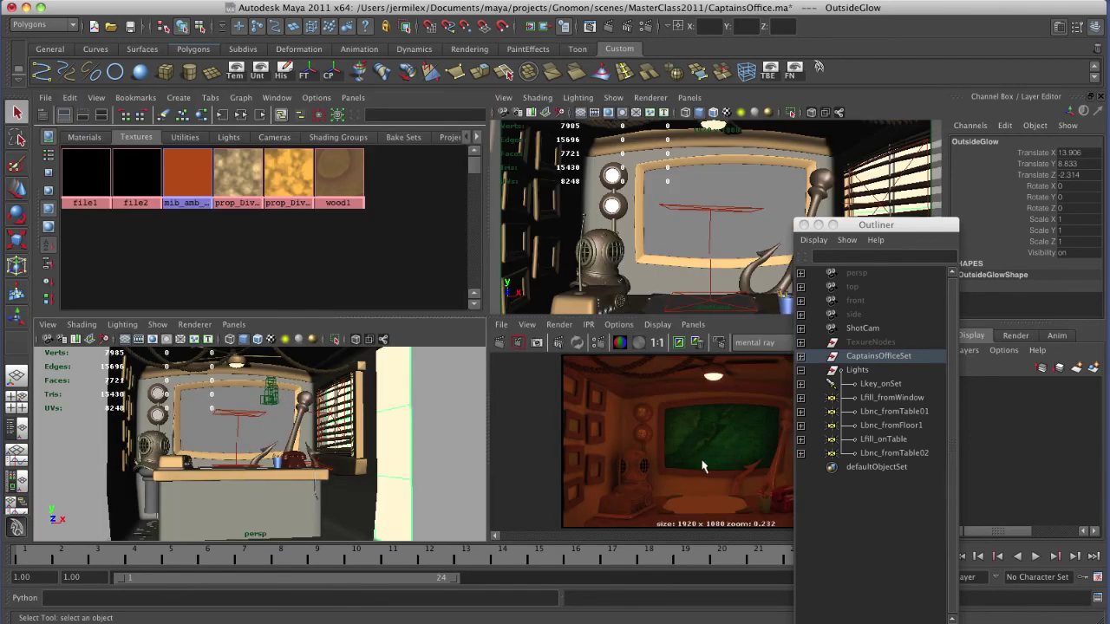
key("space")
key("space")
left_click_drag(833, 226, 944, 233)
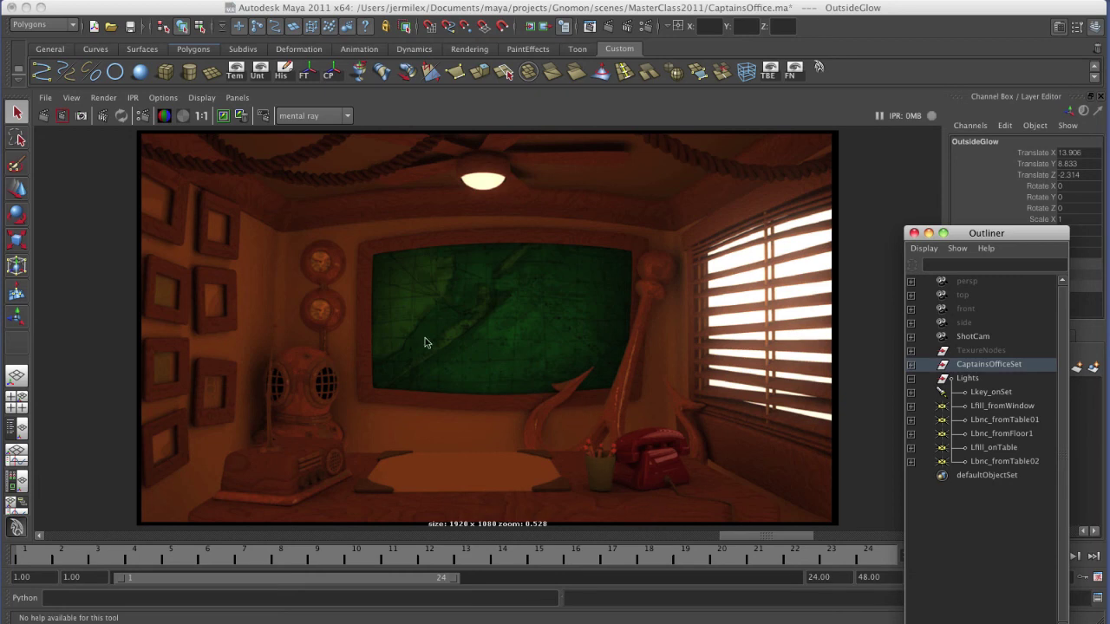
left_click(769, 539)
left_click(711, 537)
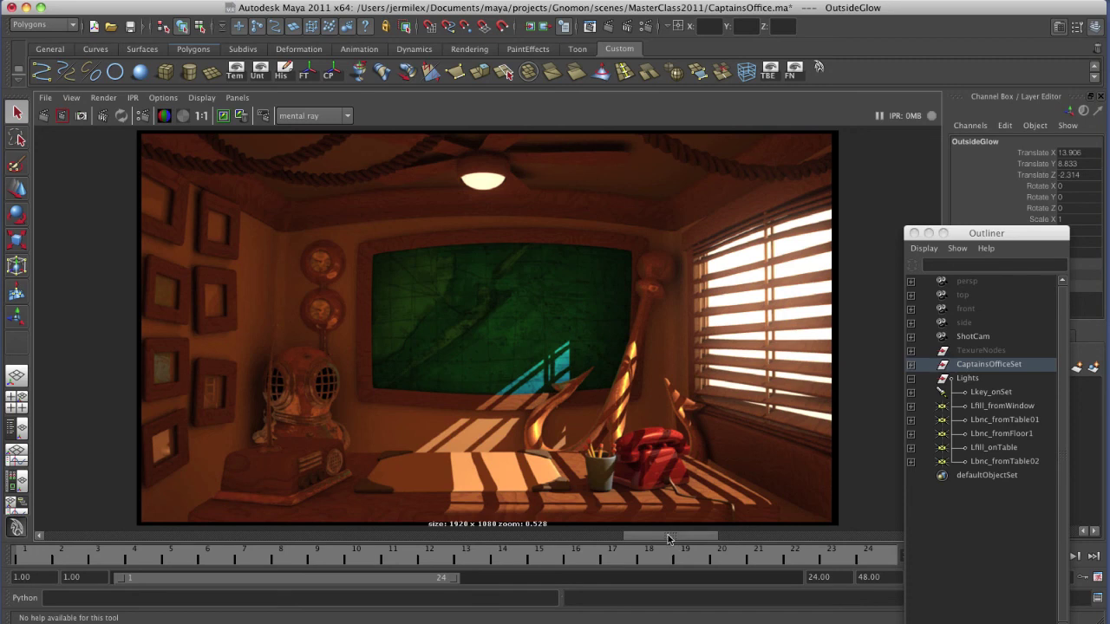
left_click(612, 545)
mouse_move(609, 545)
left_mouse_down()
mouse_move(641, 543)
mouse_move(604, 537)
left_mouse_up()
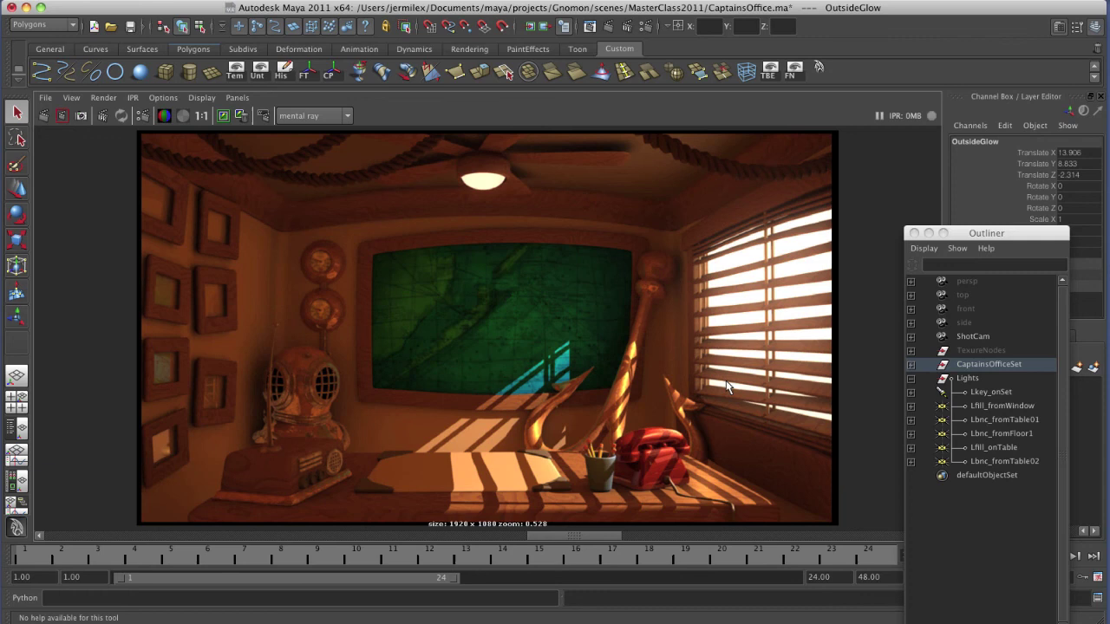
- Select and frame the Lfill_fromWindow light, inspect its placement at the blinds, and compare its stored render
key("space")
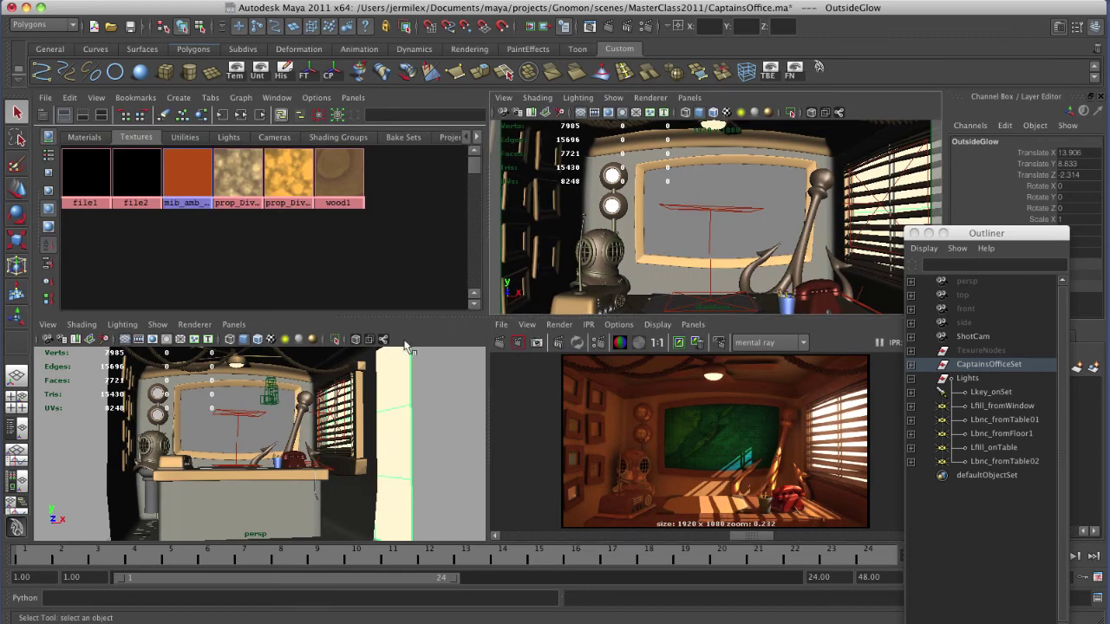
left_click_drag(324, 449, 682, 449, "alt")
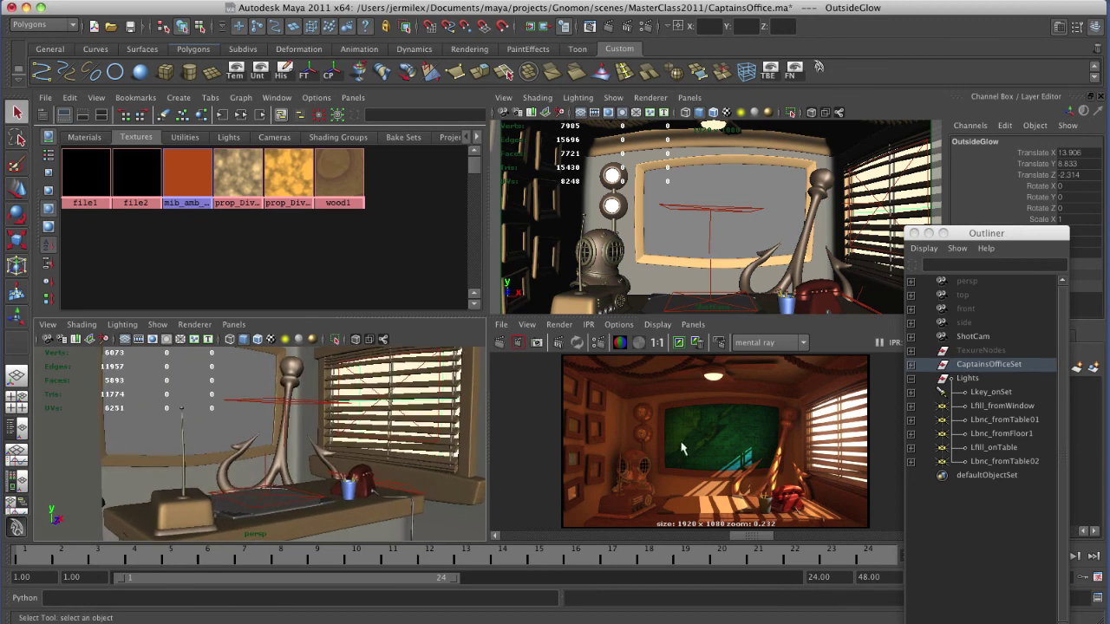
left_click(1001, 405)
key("f")
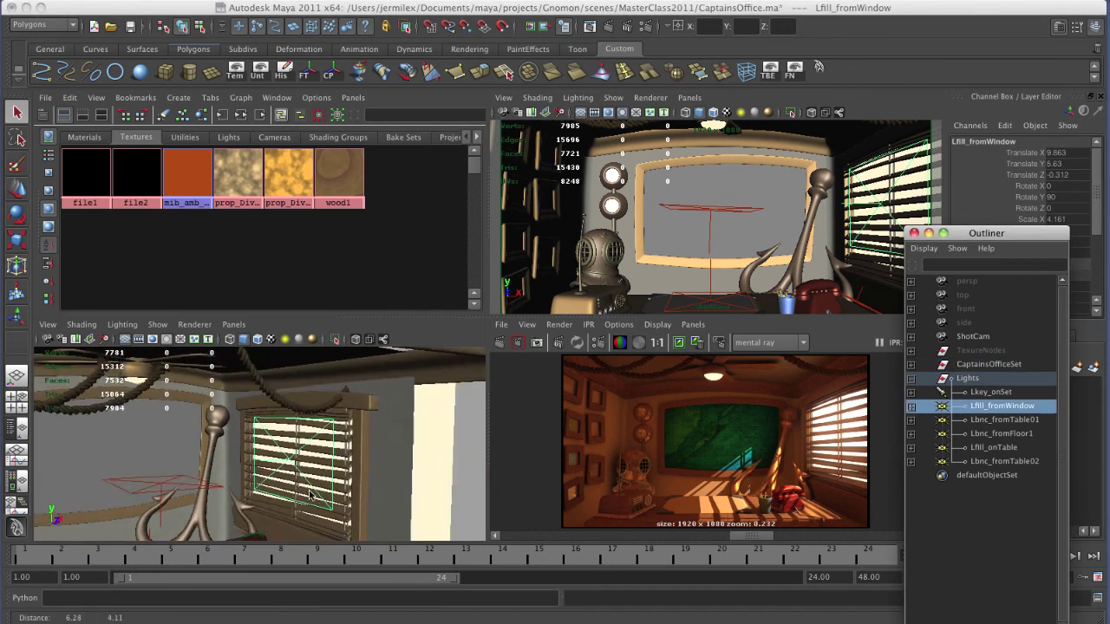
left_click_drag(338, 481, 725, 549, "alt")
left_click(750, 537)
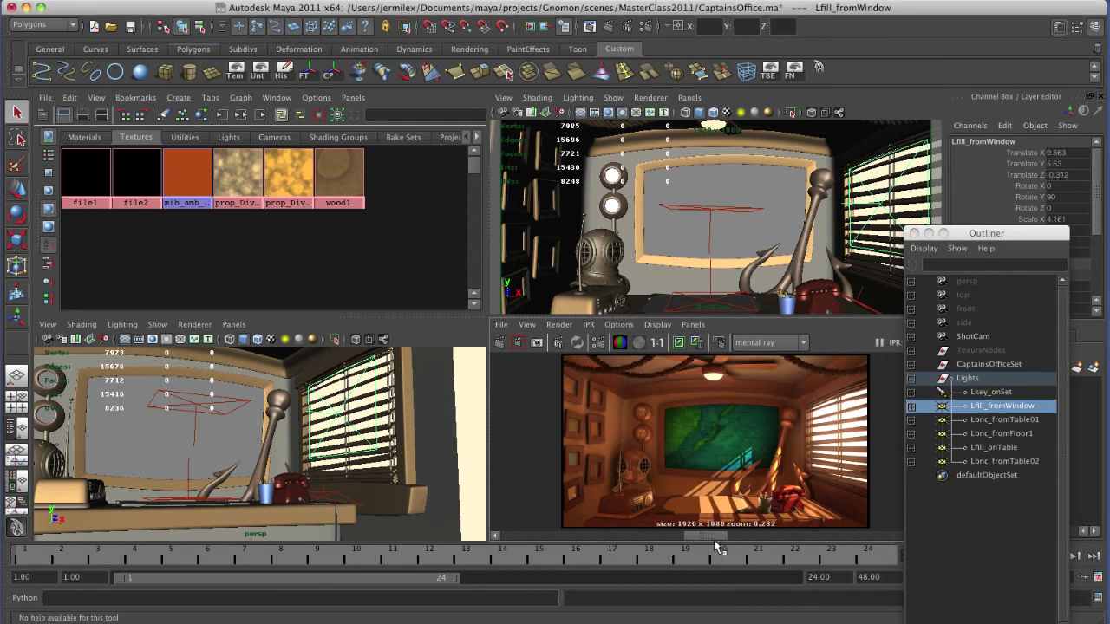
- Select the Lbnc_fromTable01 light and examine its placement on the desktop in an enlarged perspective view
left_click(994, 420)
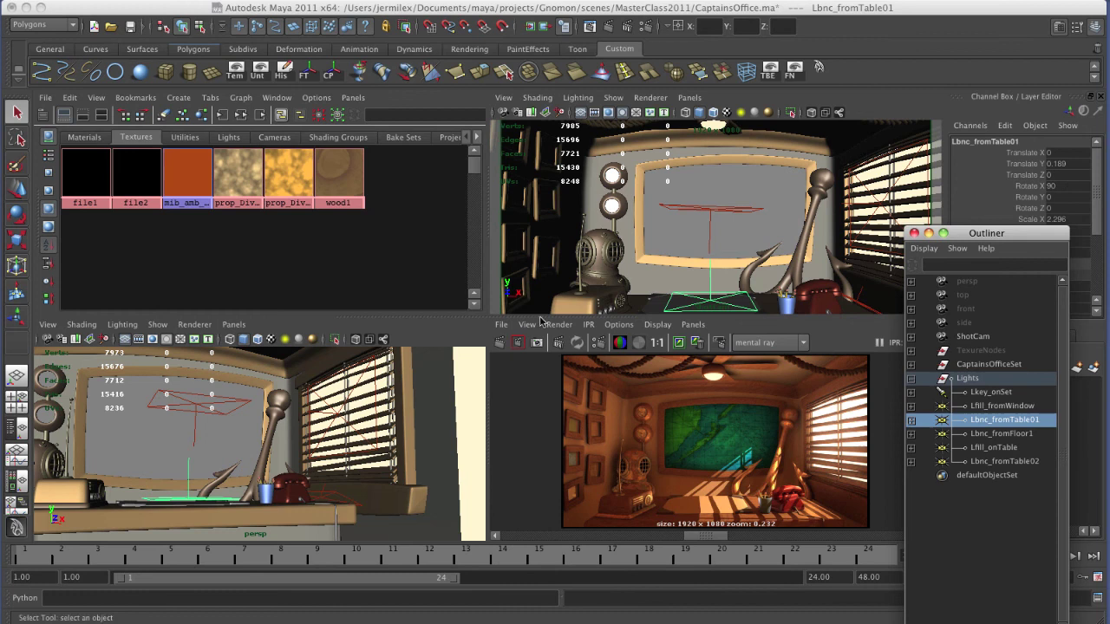
left_click_drag(267, 460, 314, 420, "alt")
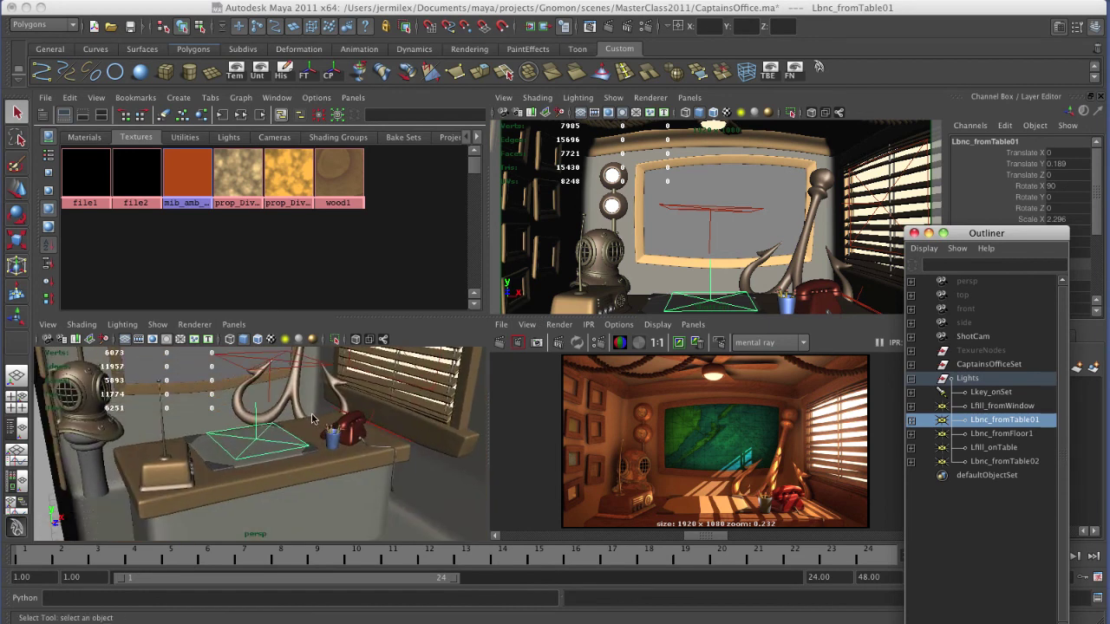
key("space")
right_click_drag(485, 414, 624, 381, "alt")
left_click_drag(624, 382, 503, 382, "alt")
right_click_drag(503, 381, 457, 378, "alt")
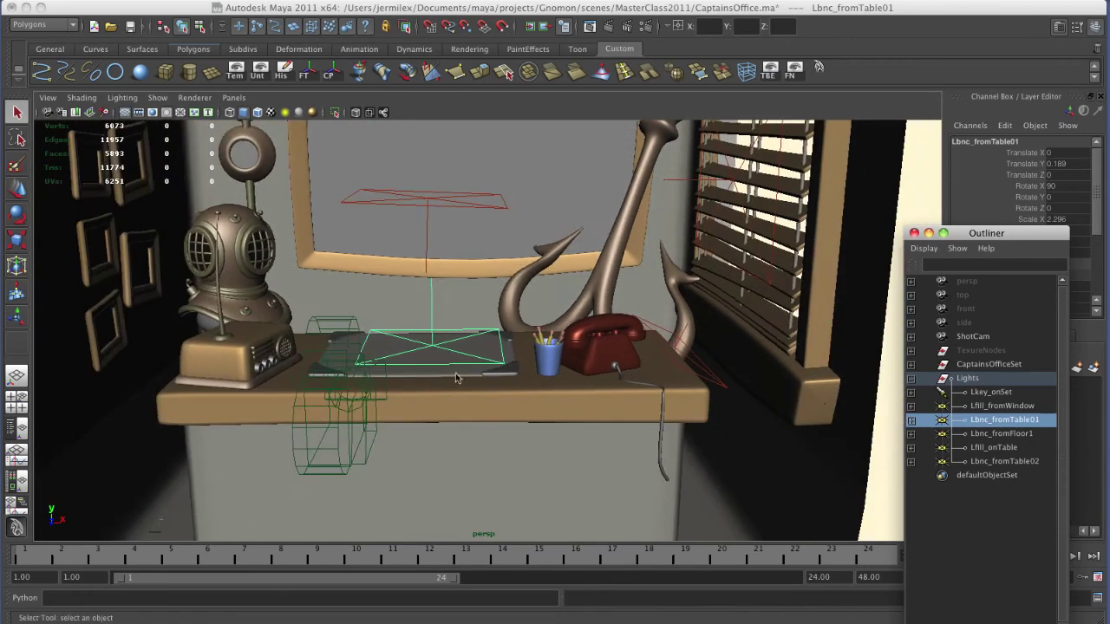
left_click_drag(457, 378, 501, 382, "alt")
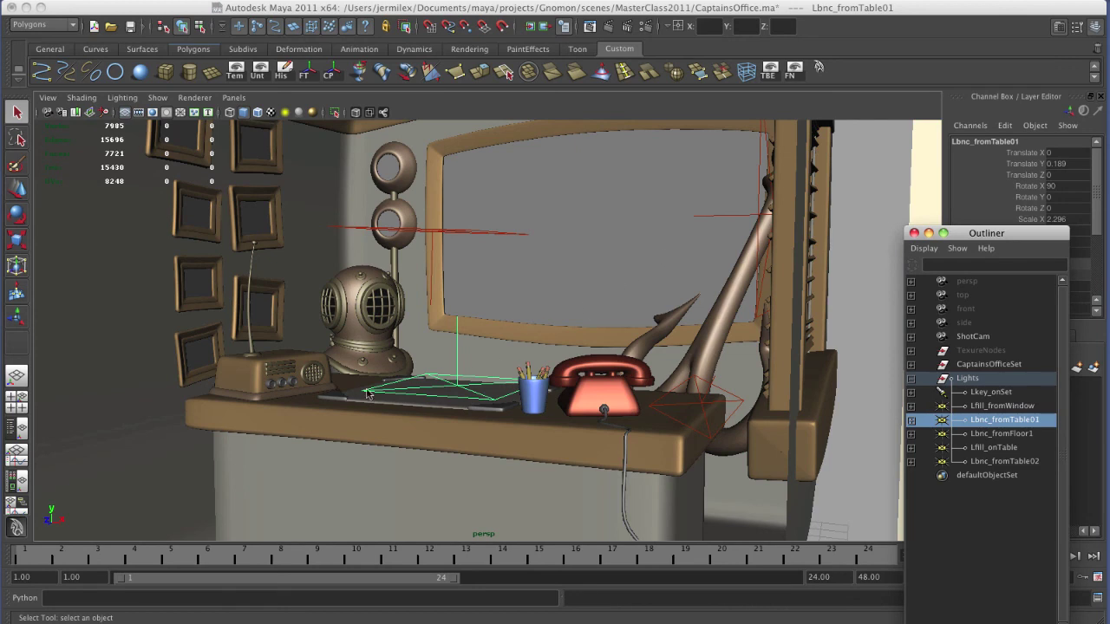
- Select the Lbnc_fromFloor1 light and compare the stored renders in the enlarged Render View
left_click(985, 434)
key("space")
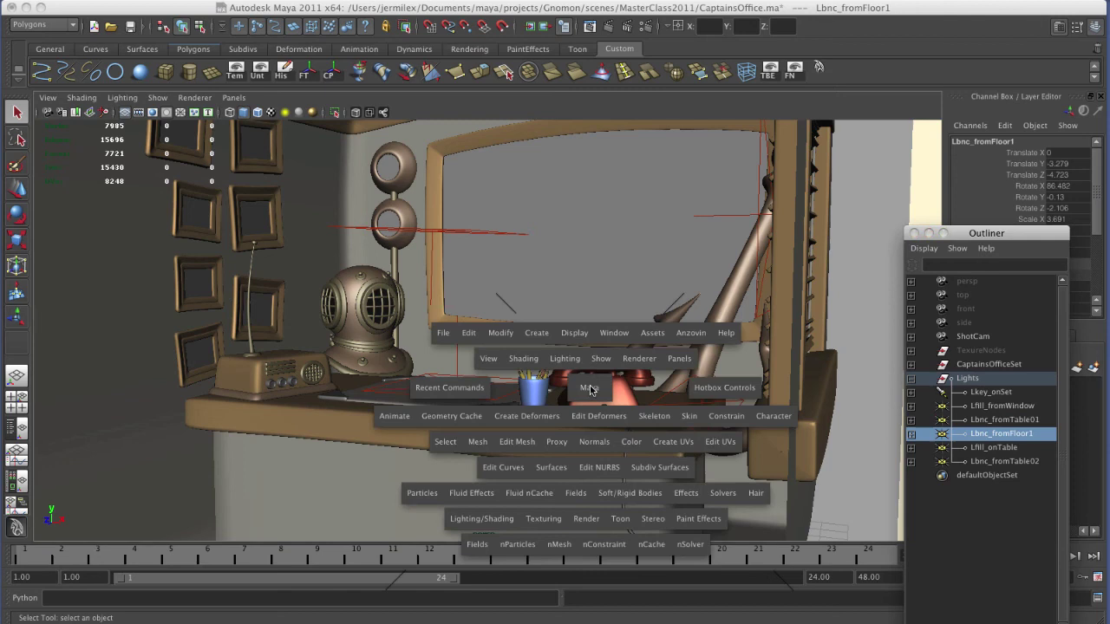
left_click(696, 539)
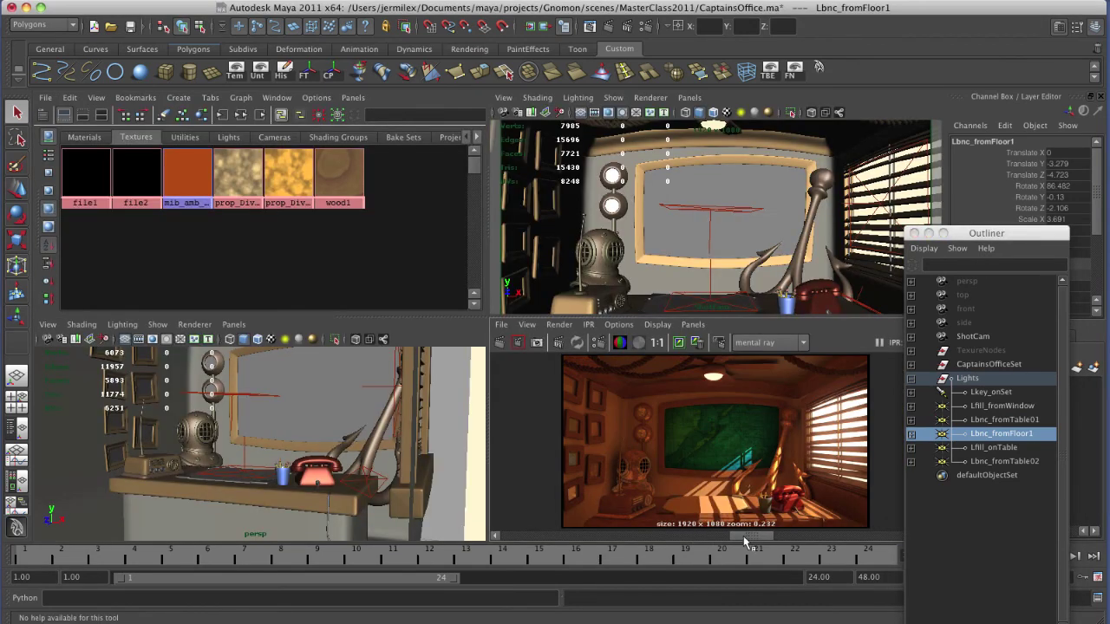
key("space")
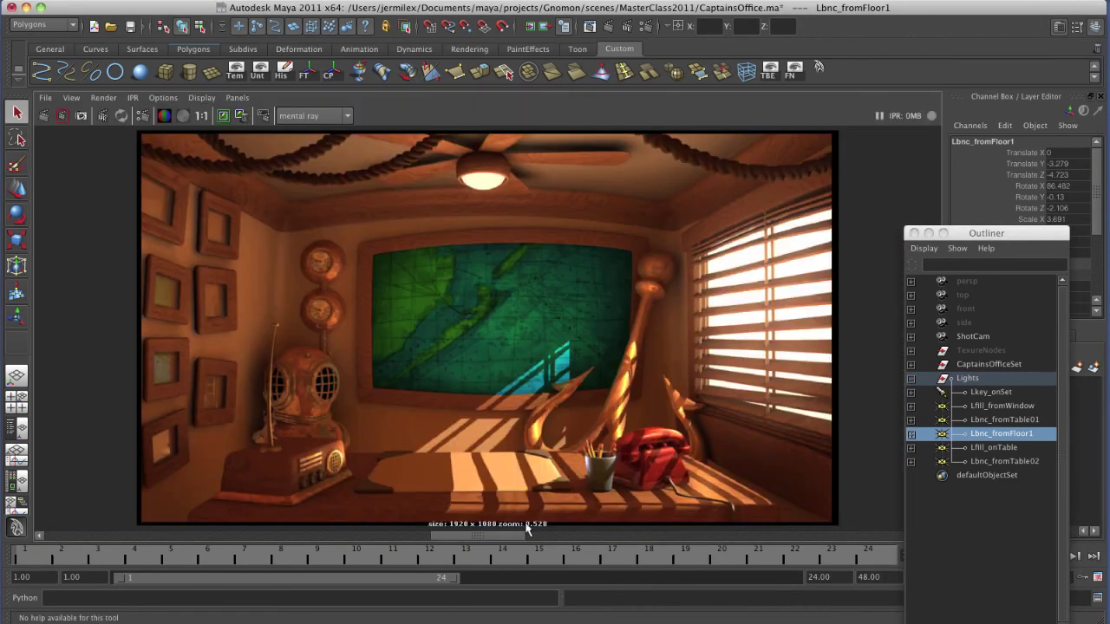
mouse_move(501, 537)
left_mouse_down()
mouse_move(633, 548)
mouse_move(491, 551)
left_mouse_up()
left_click_drag(431, 541, 409, 539)
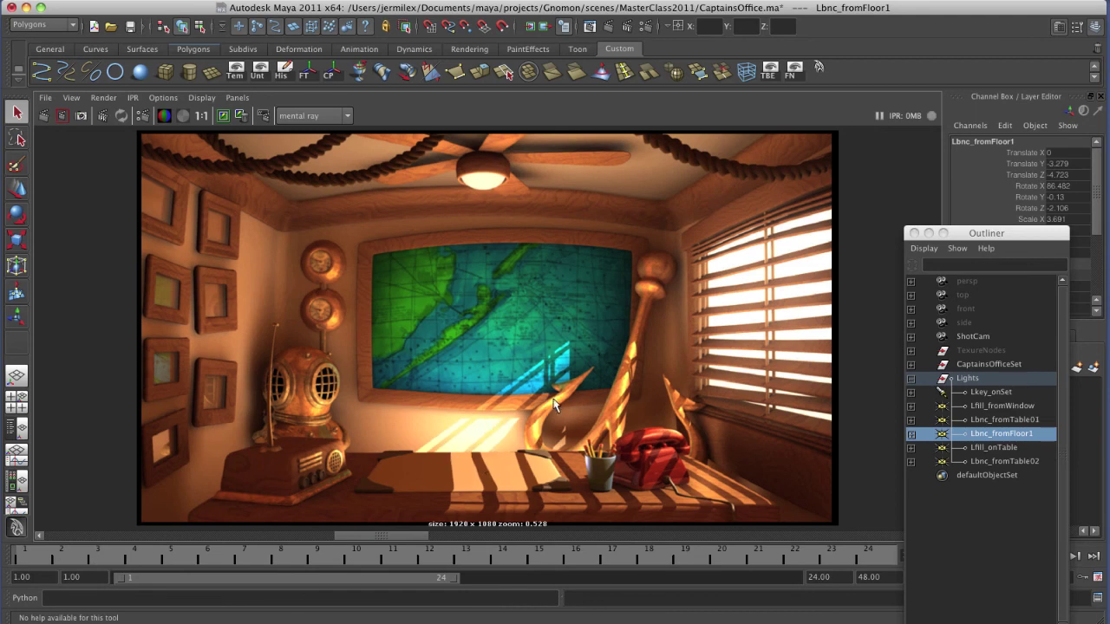
- Select Lfill_onTable and then Lbnc_fromTable02, inspect the latter's placement near the phone, and return to the enlarged render
key("space")
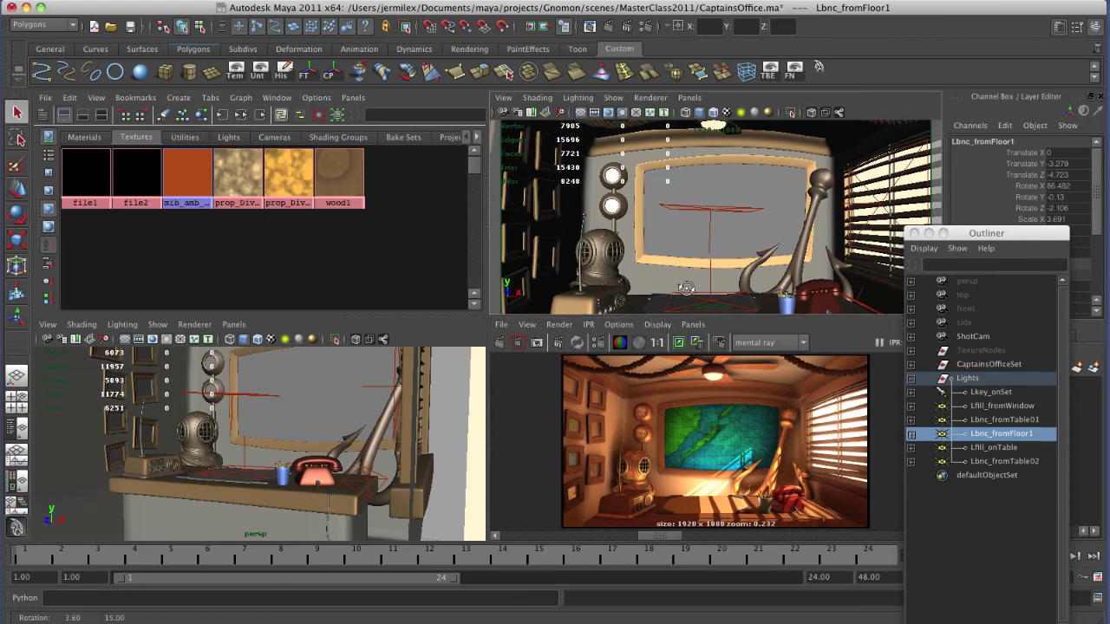
left_click_drag(281, 481, 275, 501, "alt")
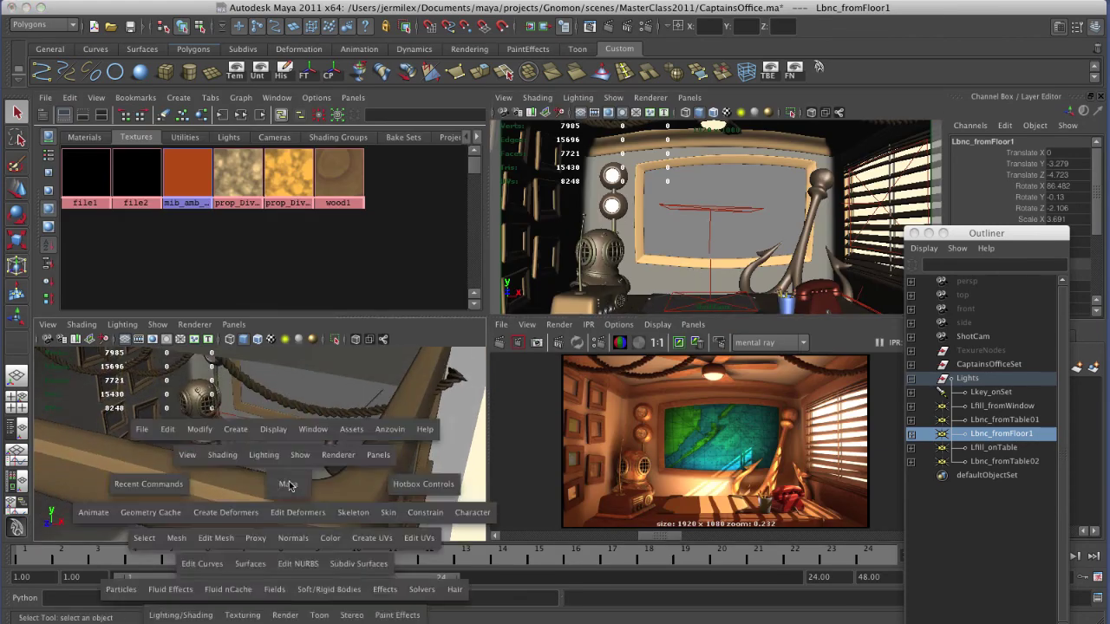
key("space")
right_click_drag(472, 389, 640, 469, "alt")
left_click_drag(640, 469, 556, 411, "alt")
left_click(983, 449)
left_click(979, 461)
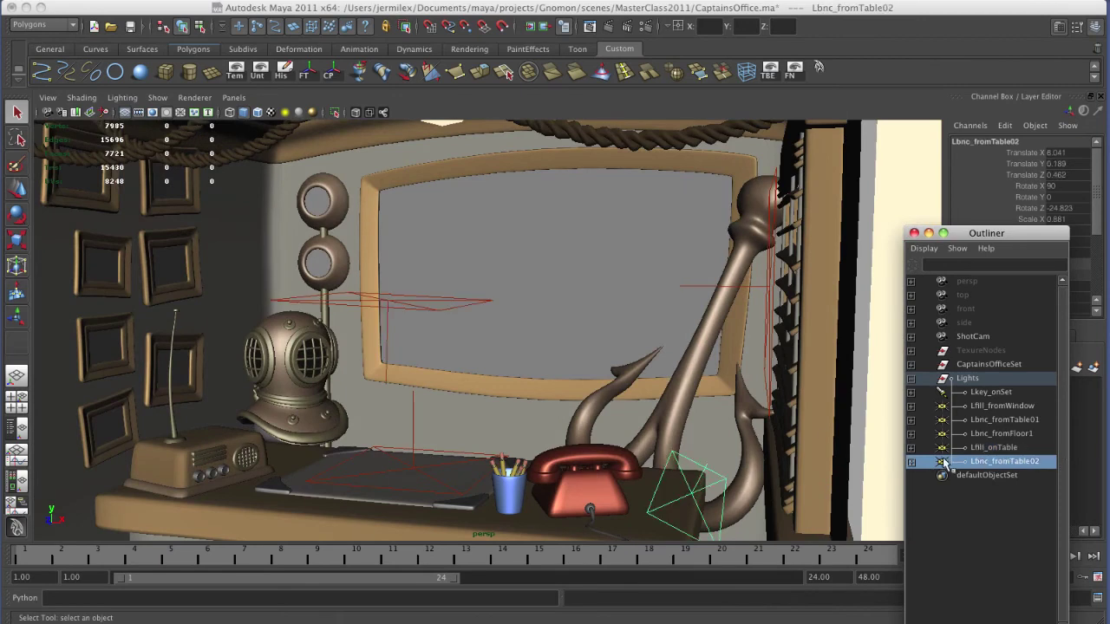
right_click_drag(719, 447, 643, 424, "alt")
left_click_drag(643, 425, 645, 413, "alt")
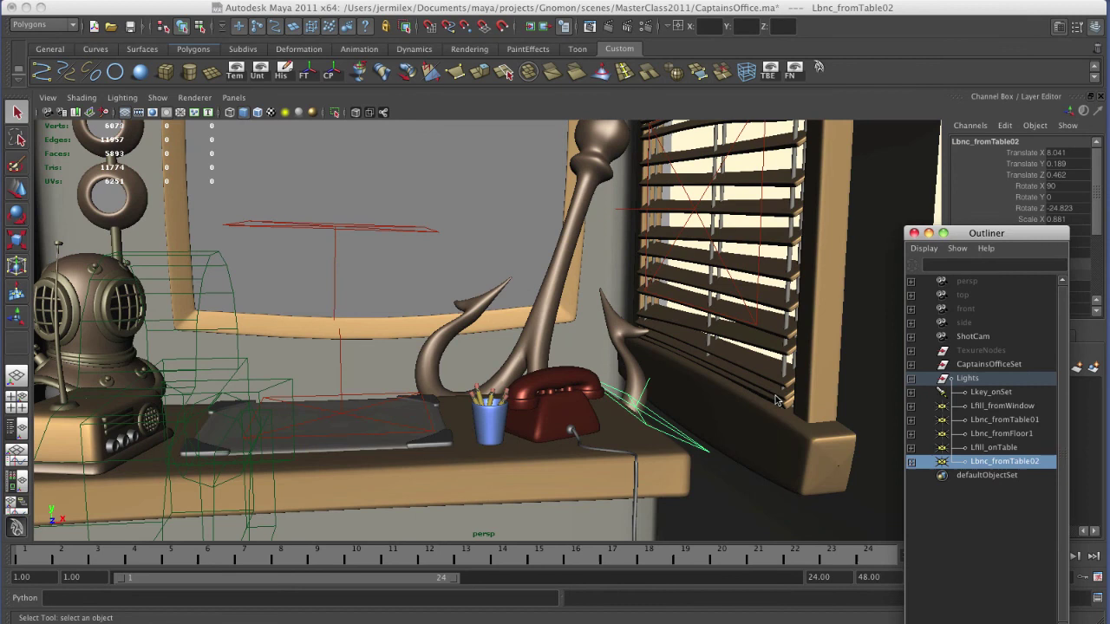
key("space")
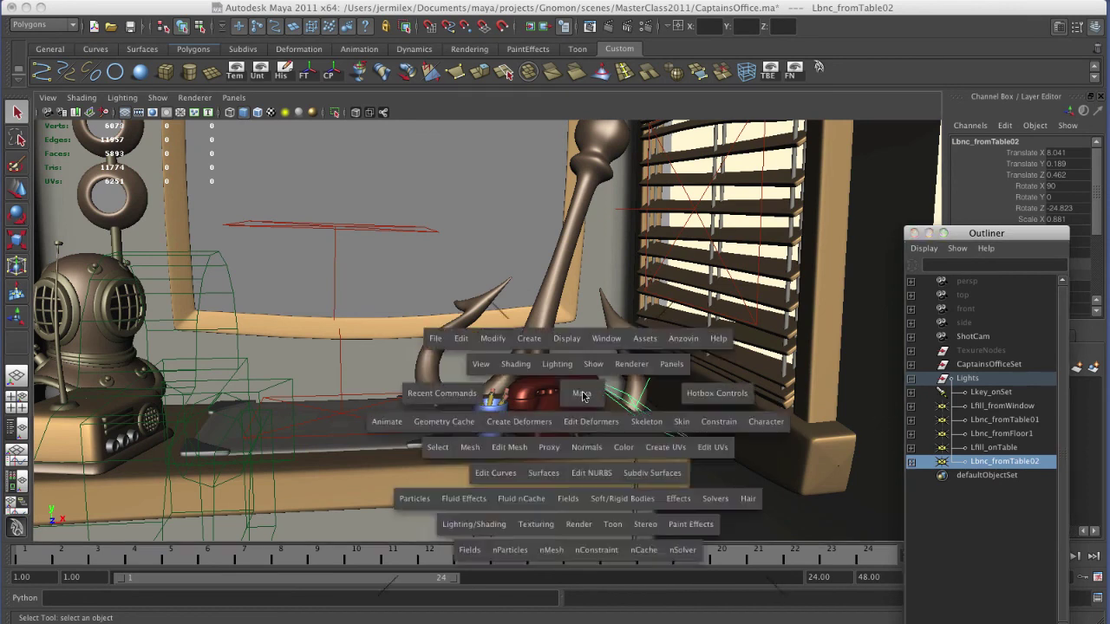
key("space")
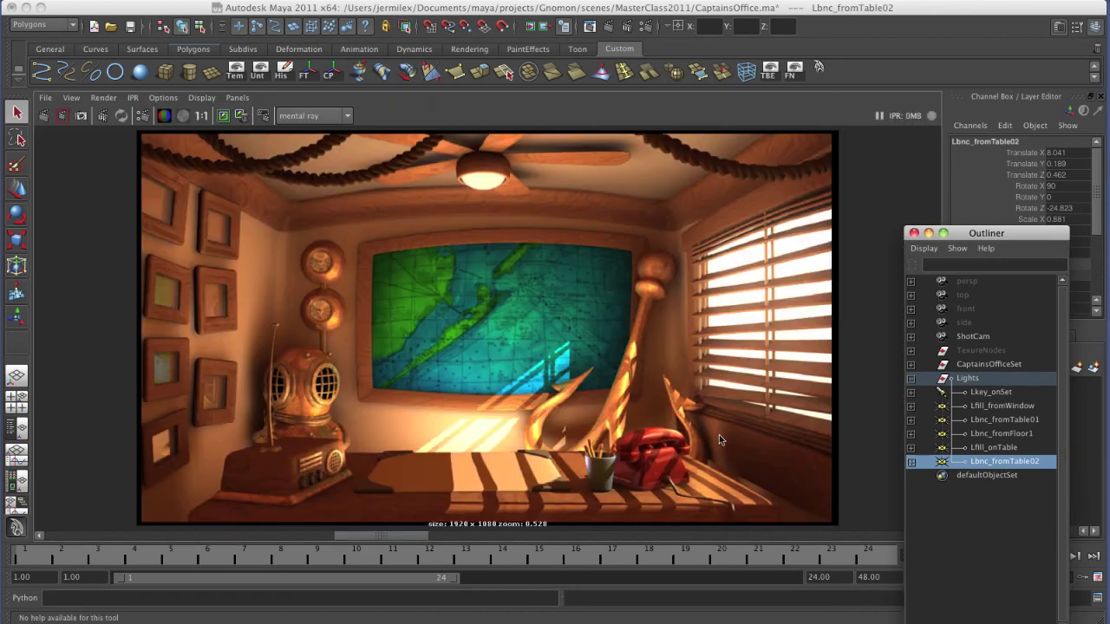
- Compare the remaining stored renders of the captain's office in the Render View
left_click_drag(613, 551, 430, 543)
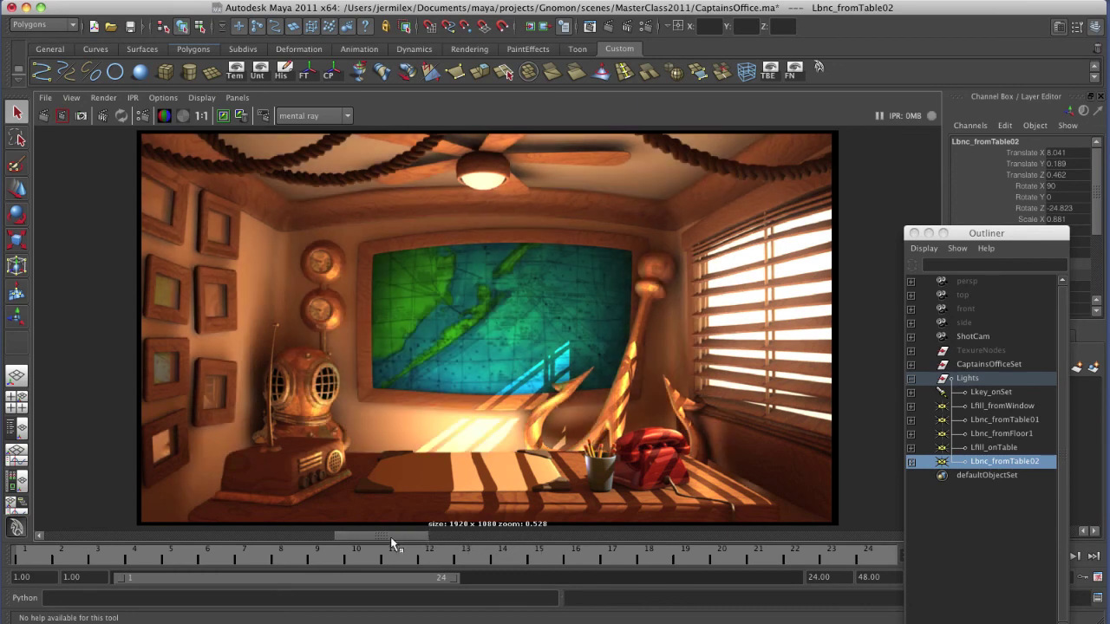
left_click_drag(342, 539, 230, 534)
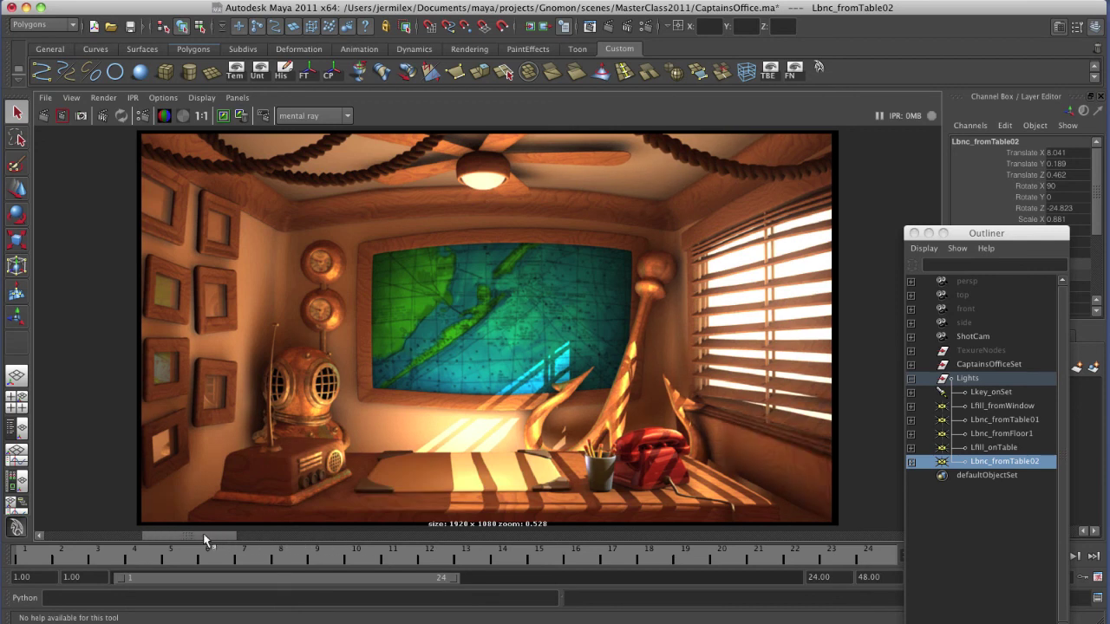
mouse_move(165, 542)
left_mouse_down()
mouse_move(110, 542)
mouse_move(165, 539)
left_mouse_up()
- Open RobotOffice.ma from the Gnomon project's scenes/MasterClass2011 folder without saving changes to the captain's office scene
left_click(79, 1)
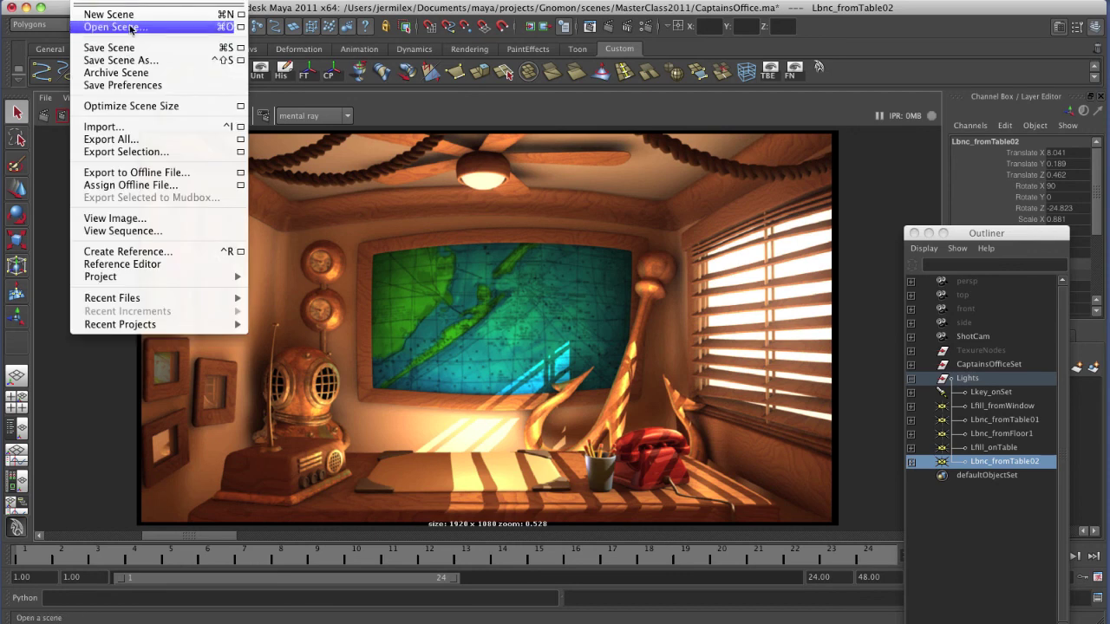
left_click(113, 30)
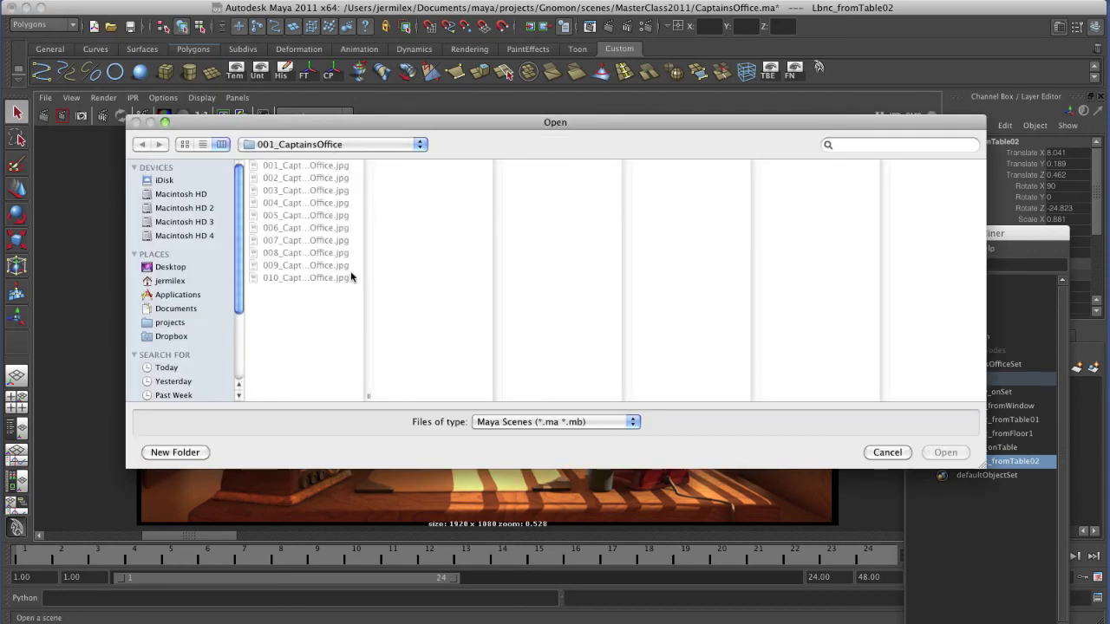
left_click(178, 322)
left_click(288, 316)
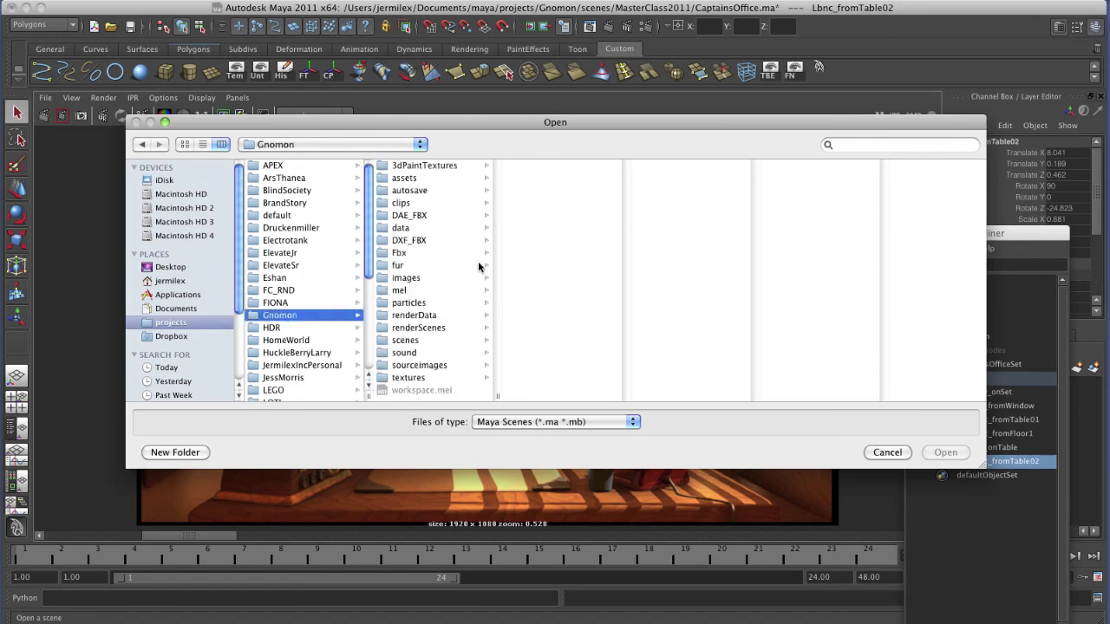
left_click(415, 344)
left_click(572, 241)
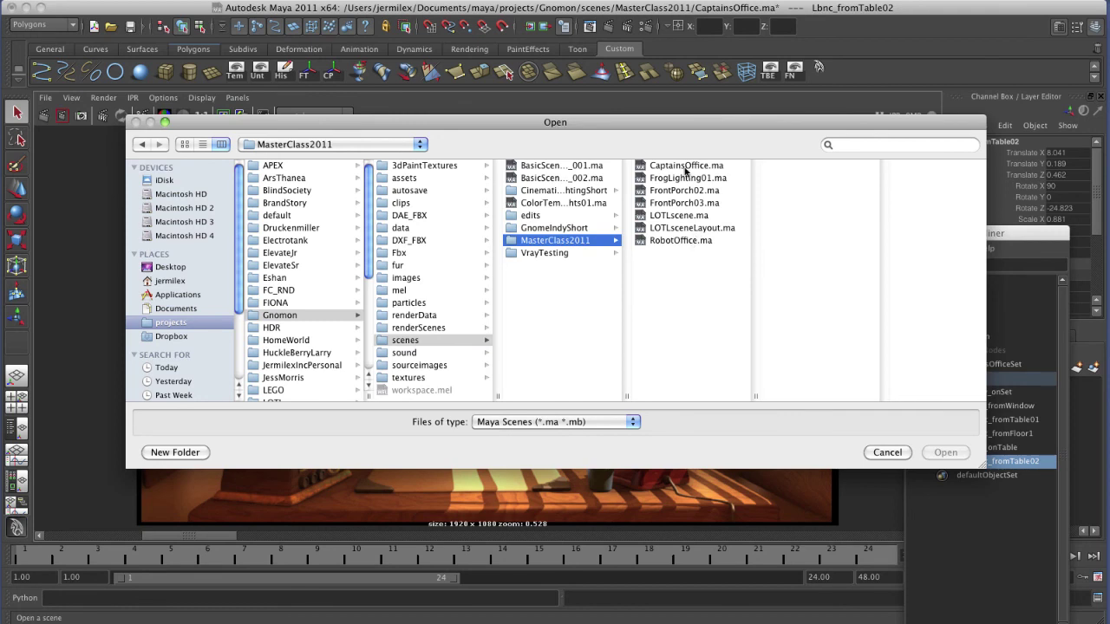
double_click(684, 240)
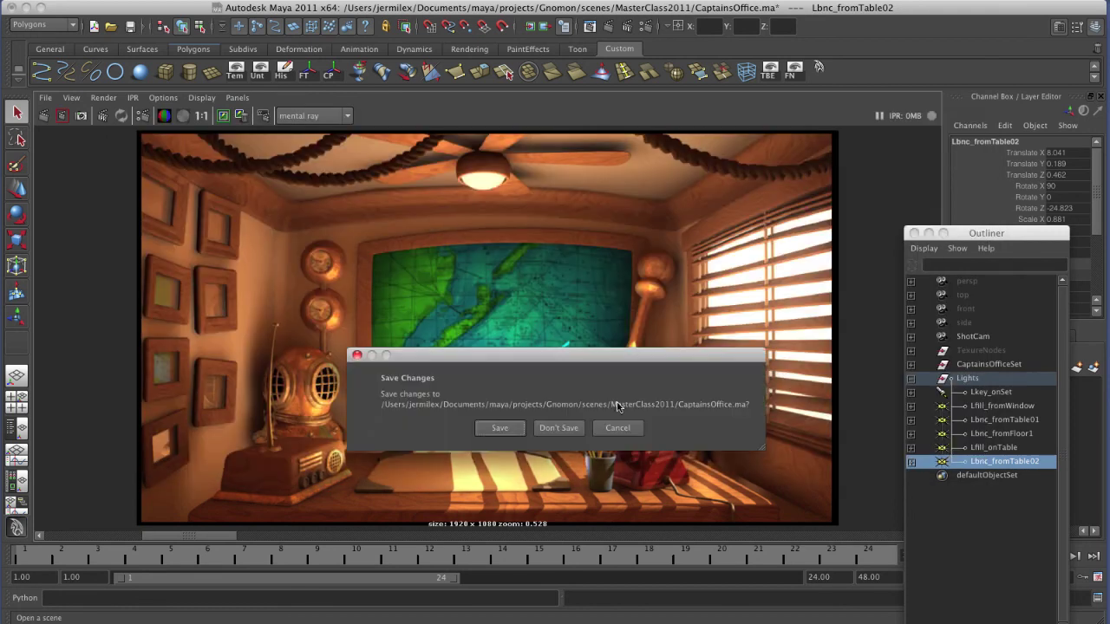
left_click(555, 429)
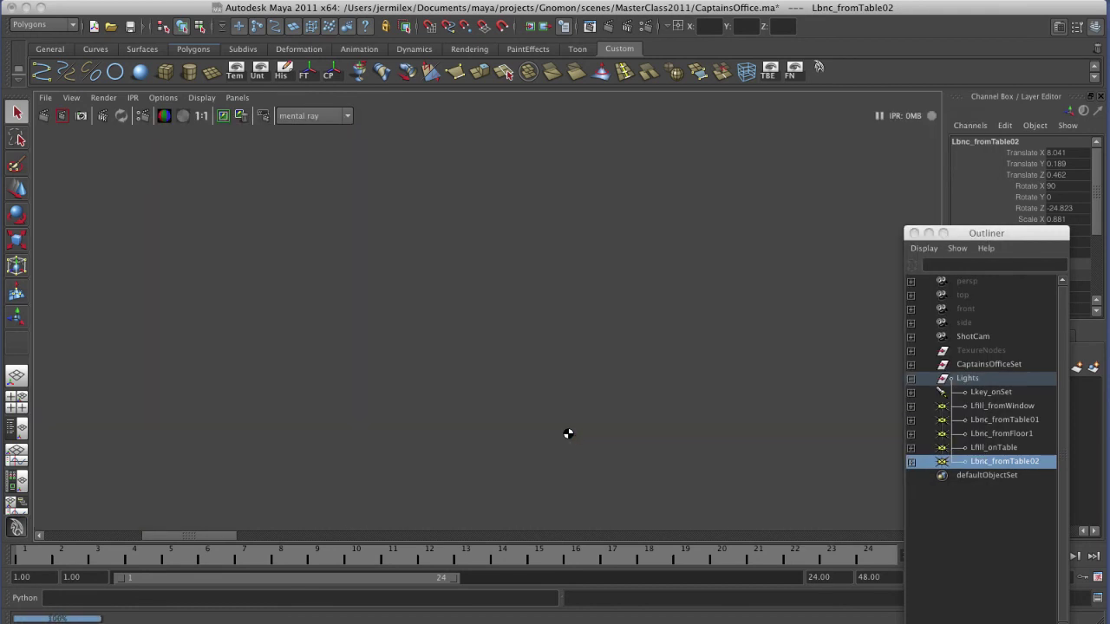
left_click(568, 428)
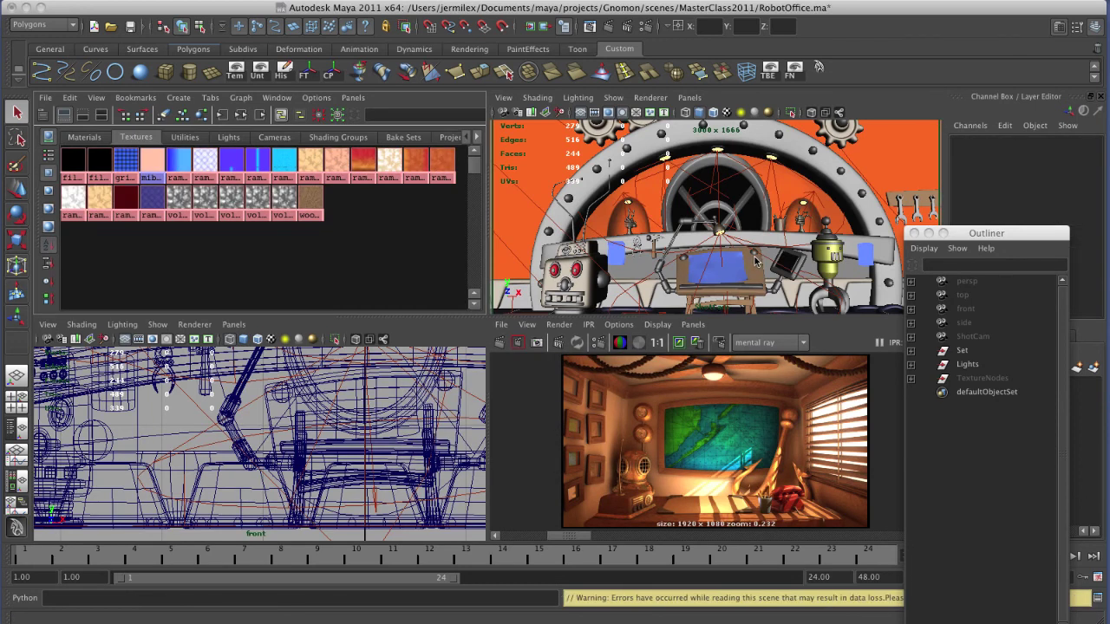
- Switch the front viewport to the perspective camera, maximize it and show the robot office set shaded
scroll(382, 462, "down", 2)
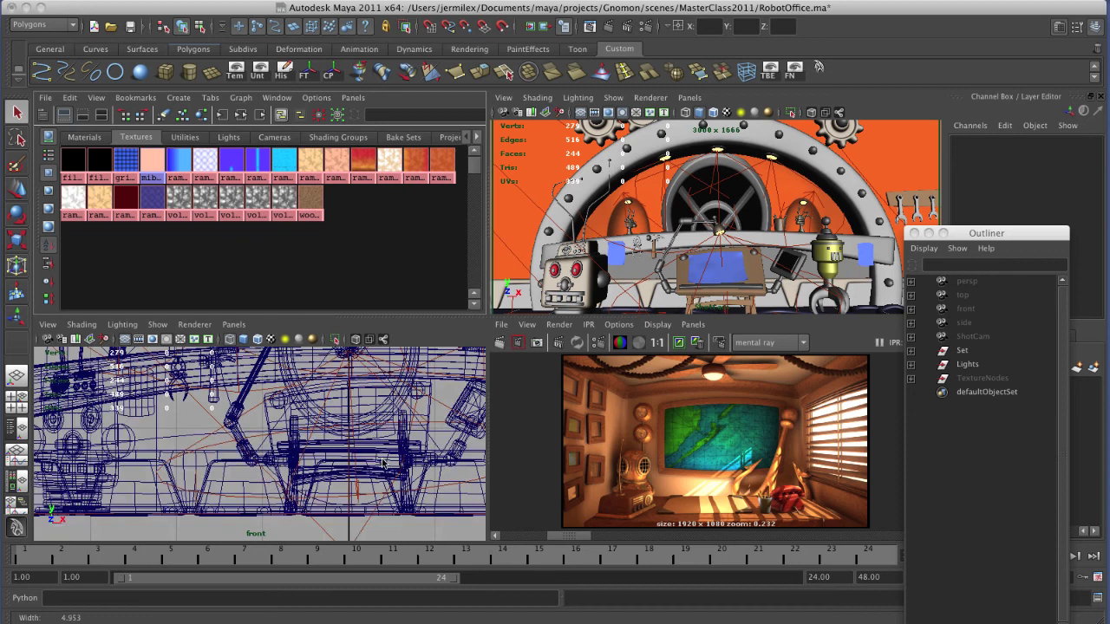
scroll(382, 462, "down", 8)
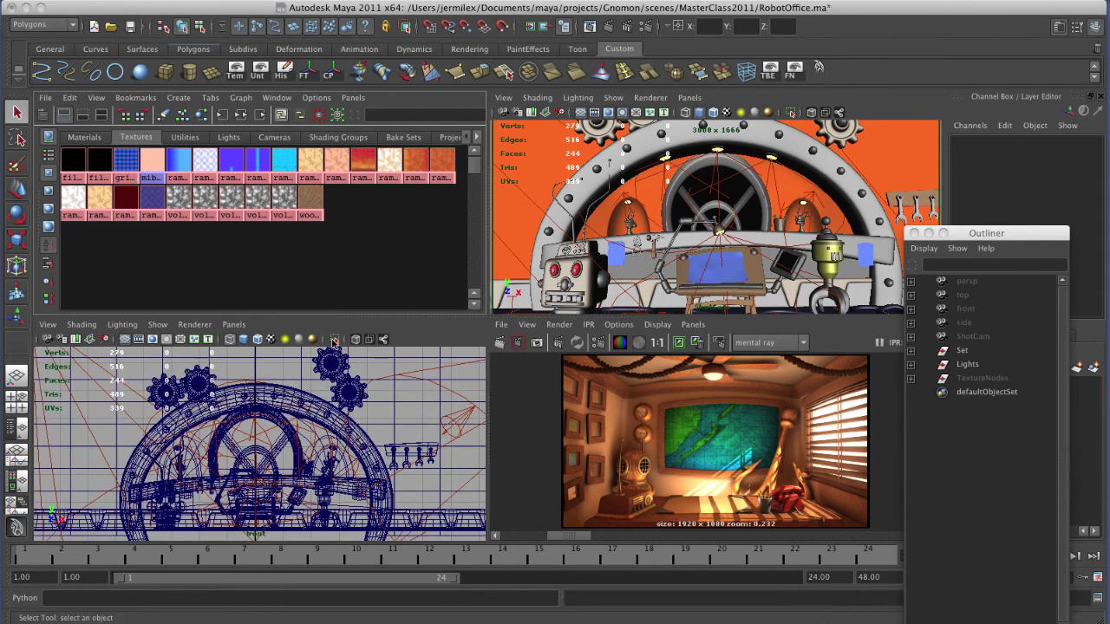
left_click(233, 324)
mouse_move(346, 340)
left_click(410, 359)
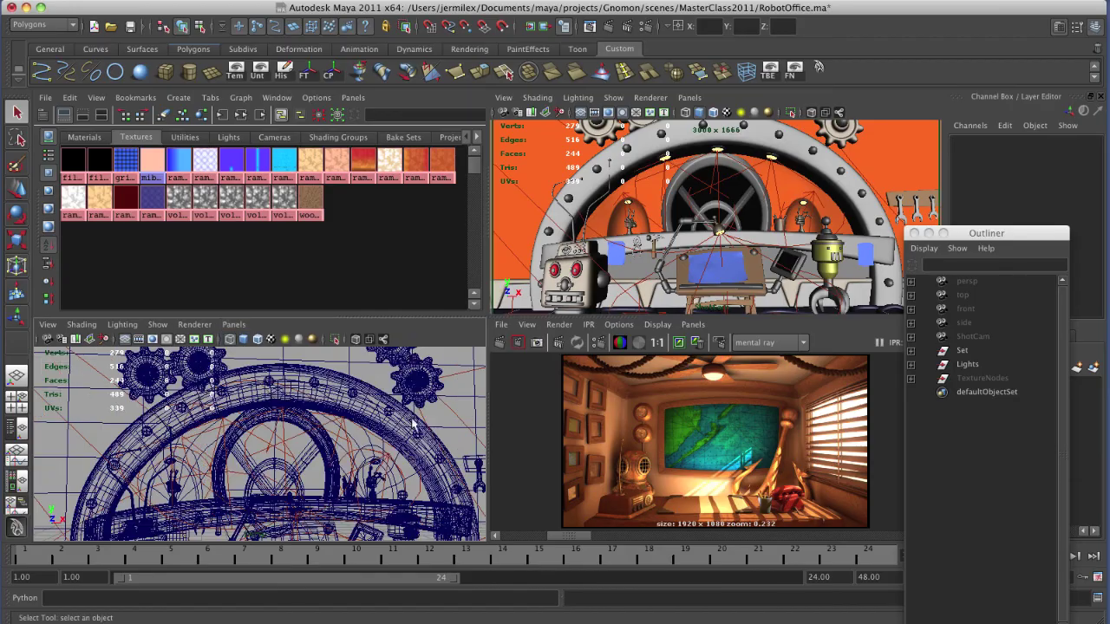
key("space")
scroll(402, 431, "down", 5)
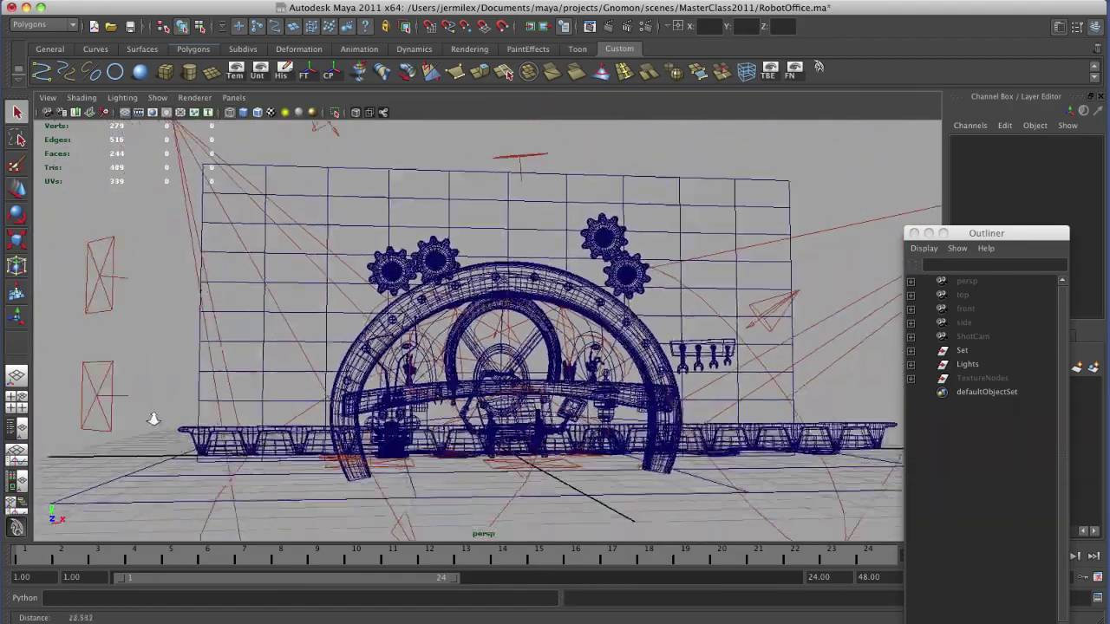
left_click_drag(401, 431, 481, 425, "alt")
scroll(481, 425, "up", 2)
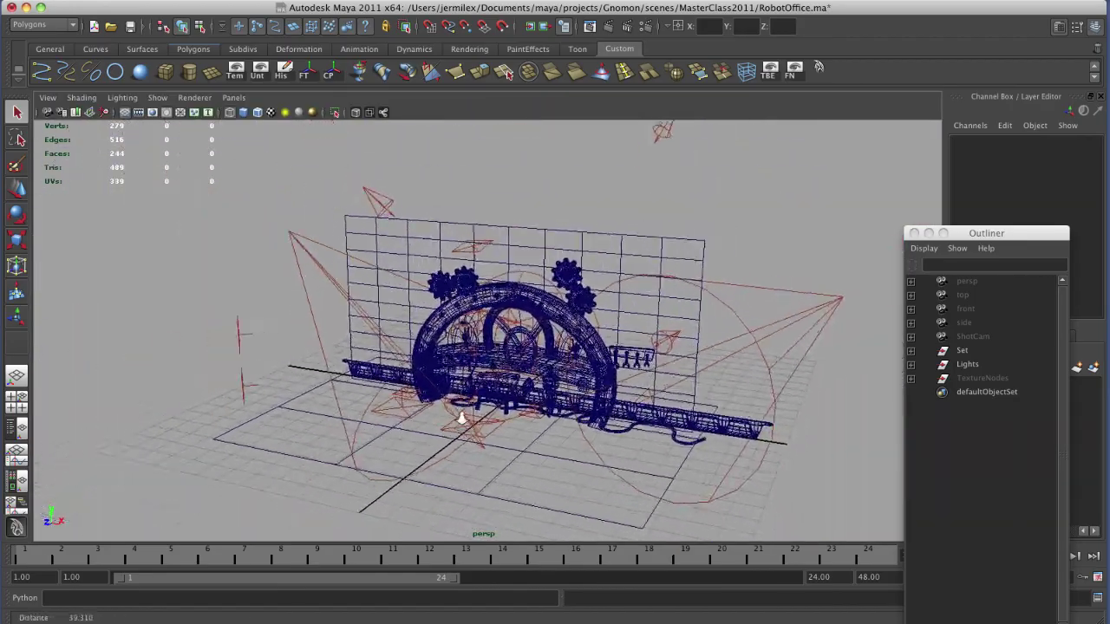
key("5")
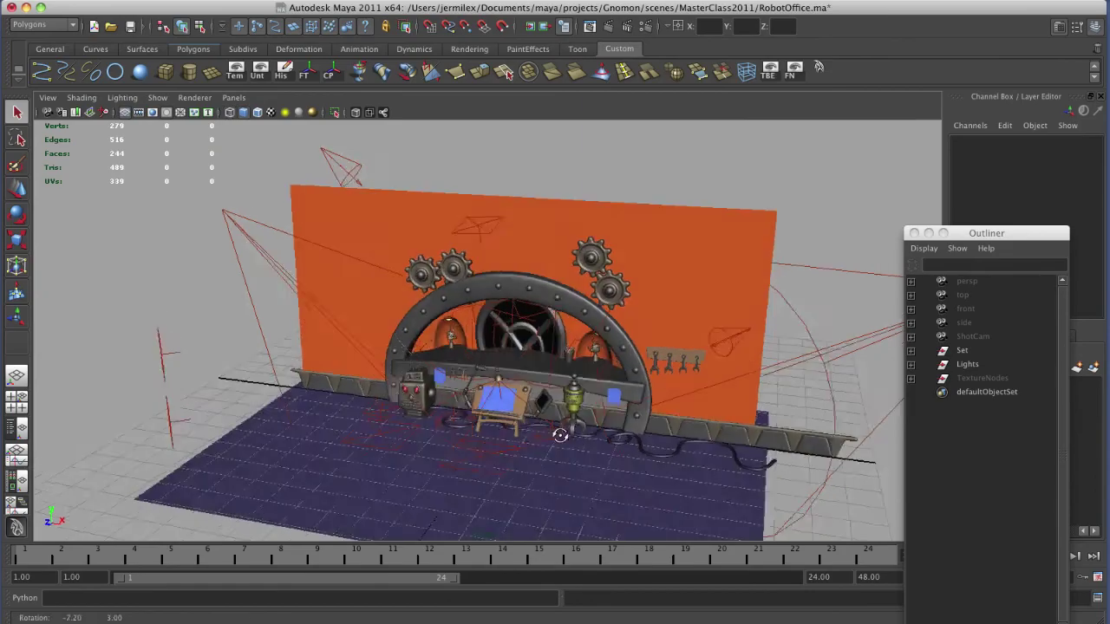
- Examine the robot office set in perspective, selecting the main arch, the yellow robot's body and the drafting tabletop in turn
mouse_move(566, 440)
left_mouse_down("alt")
mouse_move(644, 429)
mouse_move(610, 410)
mouse_move(501, 431)
left_mouse_up("alt")
right_click_drag(501, 431, 511, 400, "alt")
left_click_drag(511, 401, 668, 390, "alt")
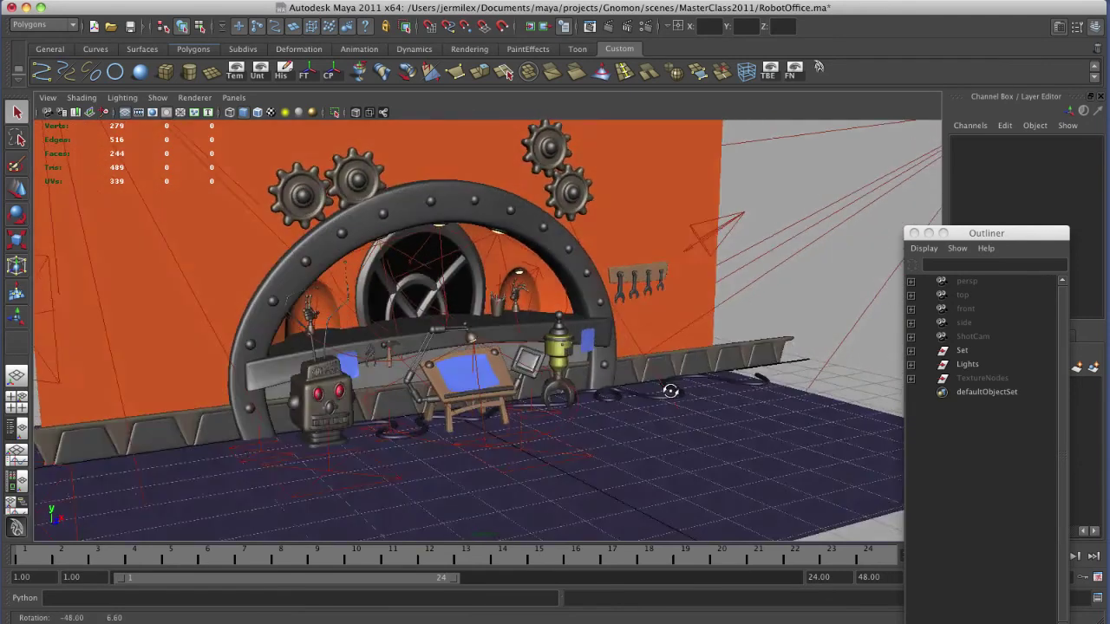
right_click_drag(668, 389, 582, 413, "alt")
left_click_drag(583, 411, 650, 312, "alt")
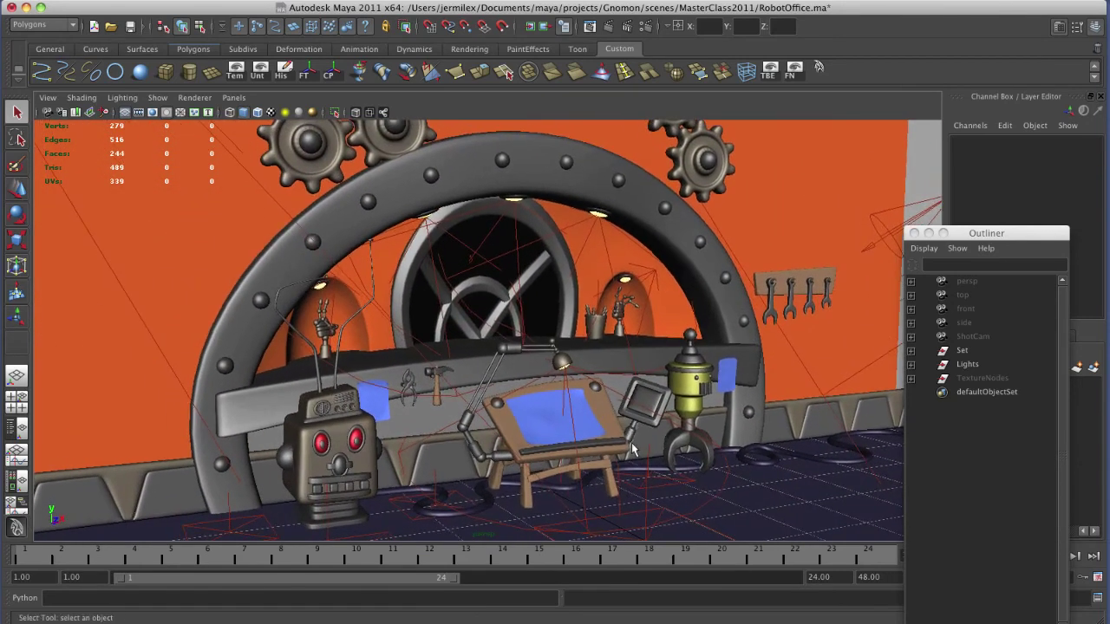
right_click_drag(650, 312, 690, 229, "alt")
left_click(690, 230)
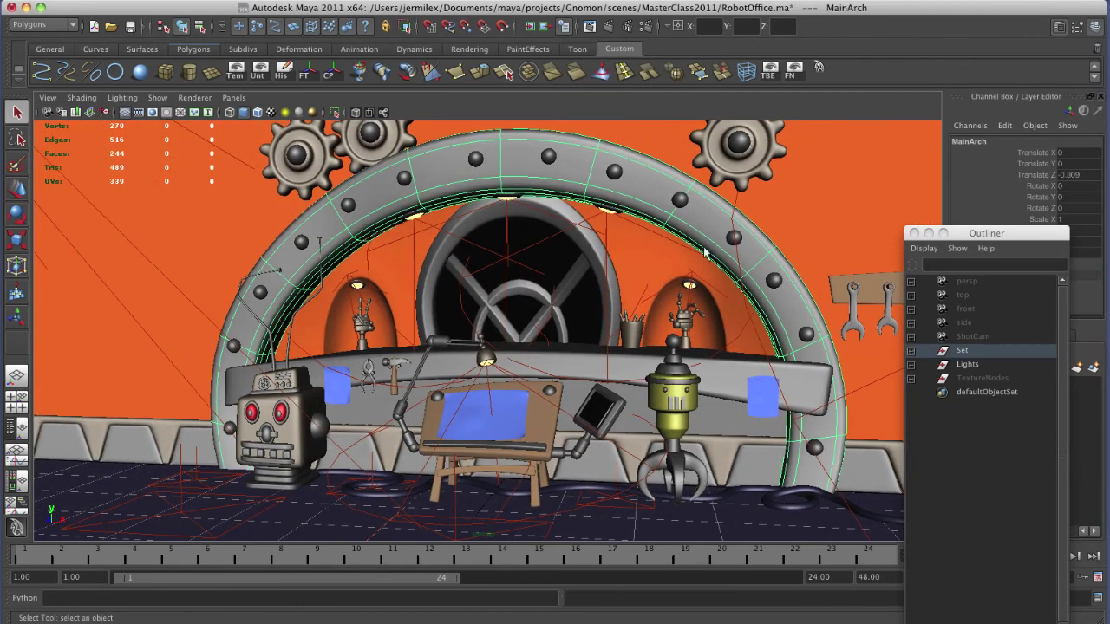
left_click(720, 381)
left_click(675, 442)
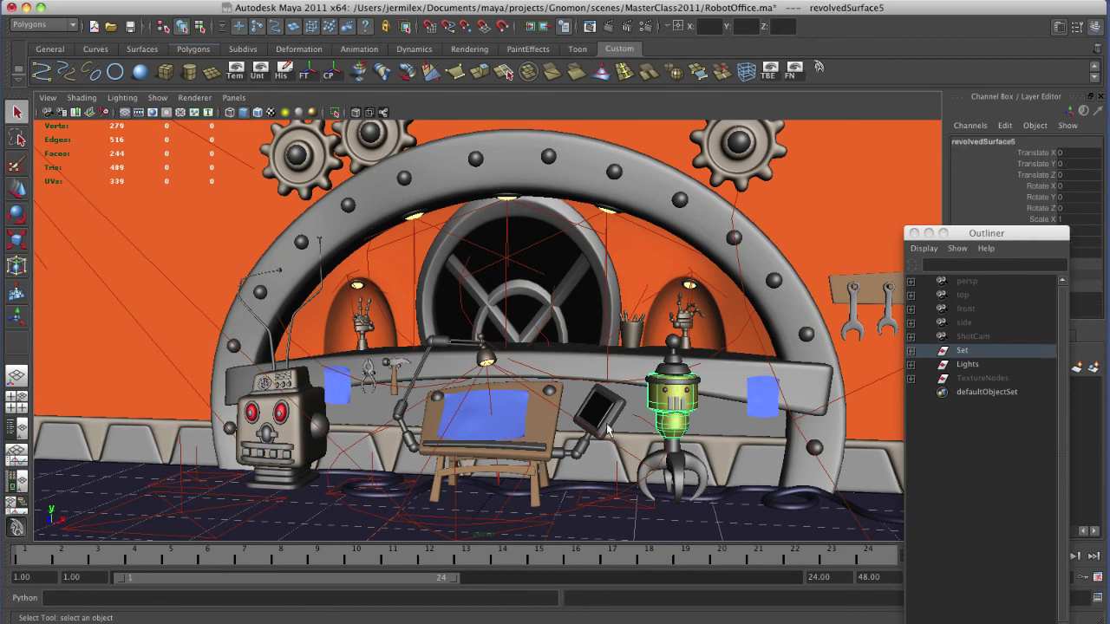
left_click(539, 422)
mouse_move(563, 473)
right_mouse_down("alt")
mouse_move(560, 436)
mouse_move(599, 456)
right_mouse_up("alt")
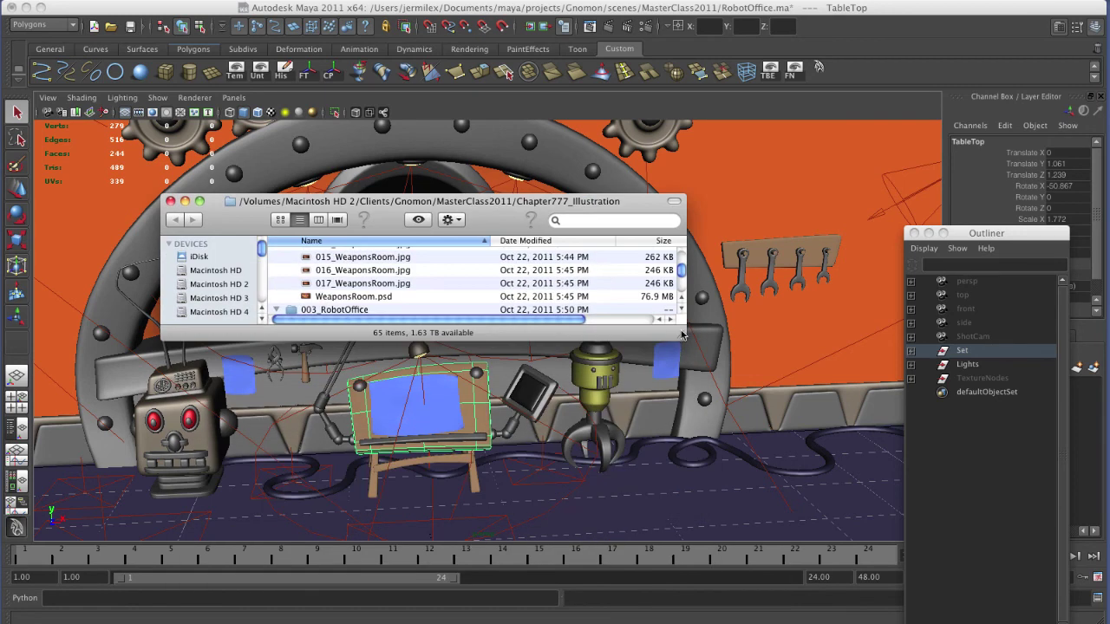
- Switch to Finder and preview 001_RobotOffice.jpg from the 003_RobotOffice folder, placing the preview so the whole image is visible
left_click(199, 201)
left_click_drag(927, 444, 922, 265)
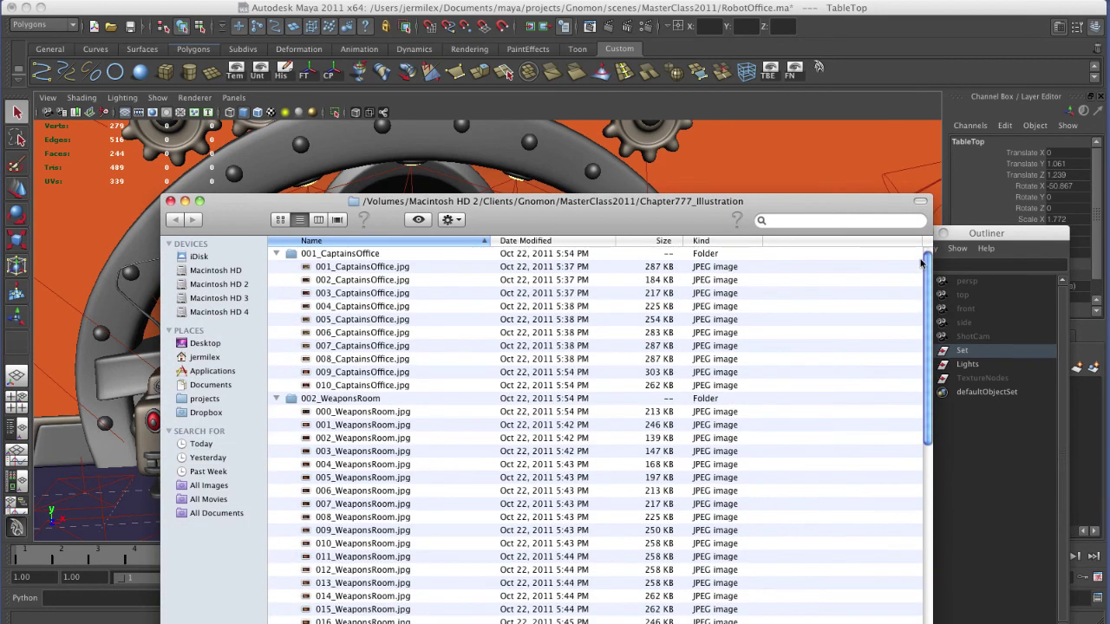
left_click(371, 413)
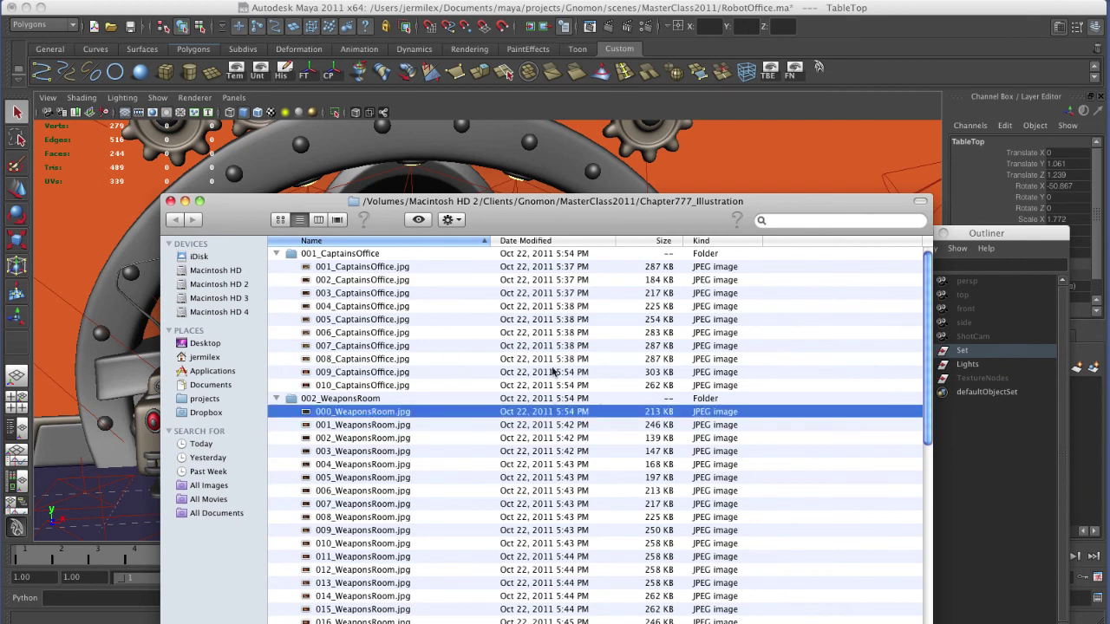
left_click_drag(926, 386, 932, 527)
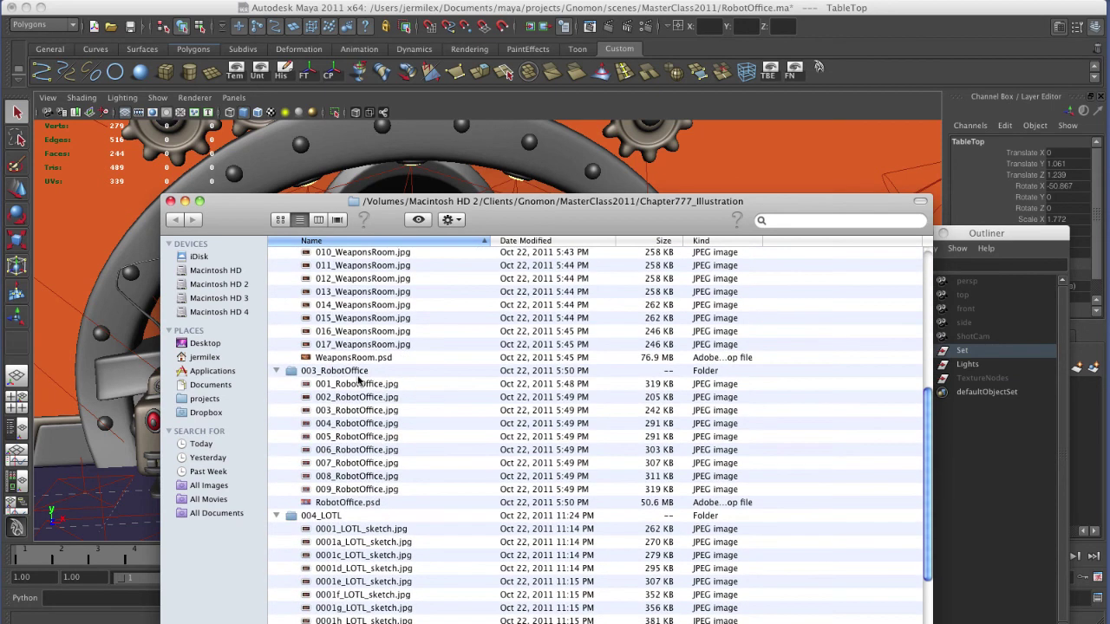
left_click(363, 383)
left_click(424, 221)
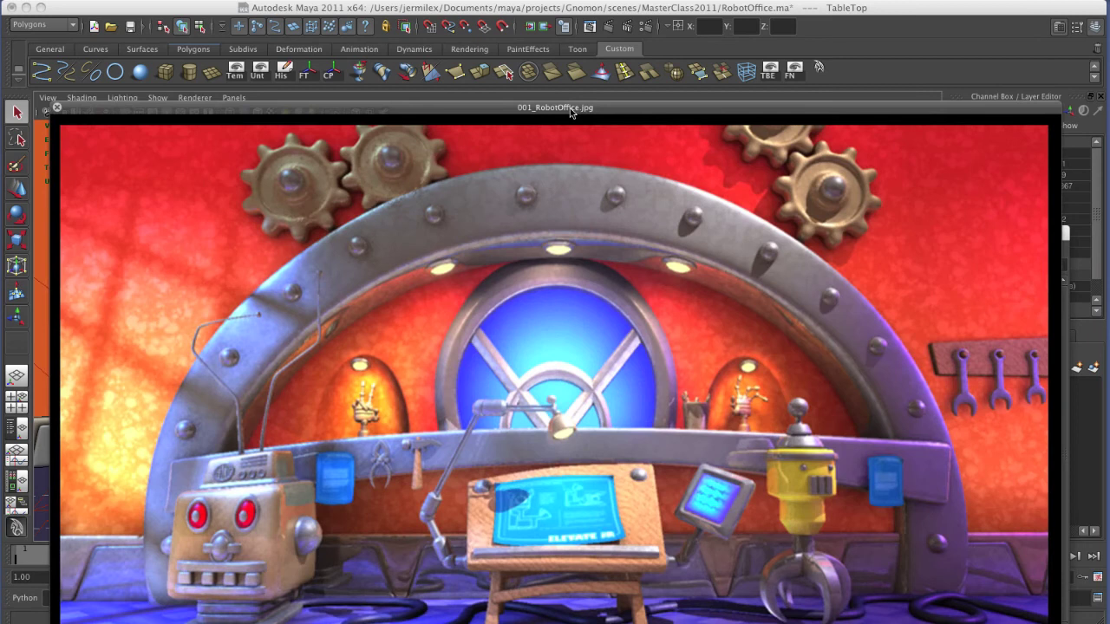
left_click_drag(572, 112, 554, 16)
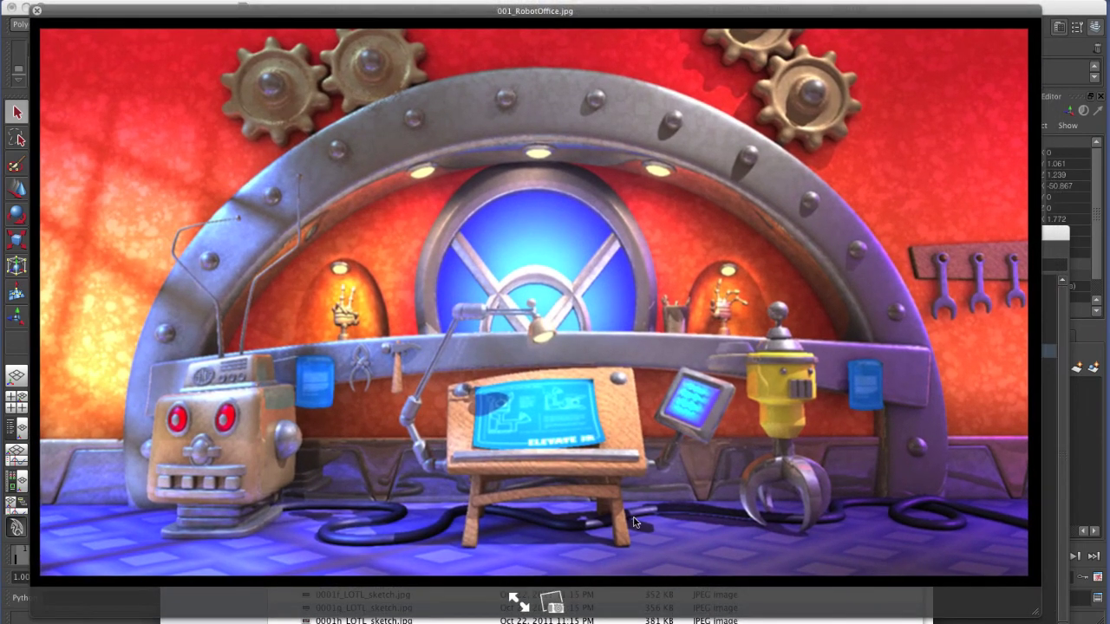
- Step through the previewed lighting renders from 002_RobotOffice.jpg to 007_RobotOffice.jpg
key("Down")
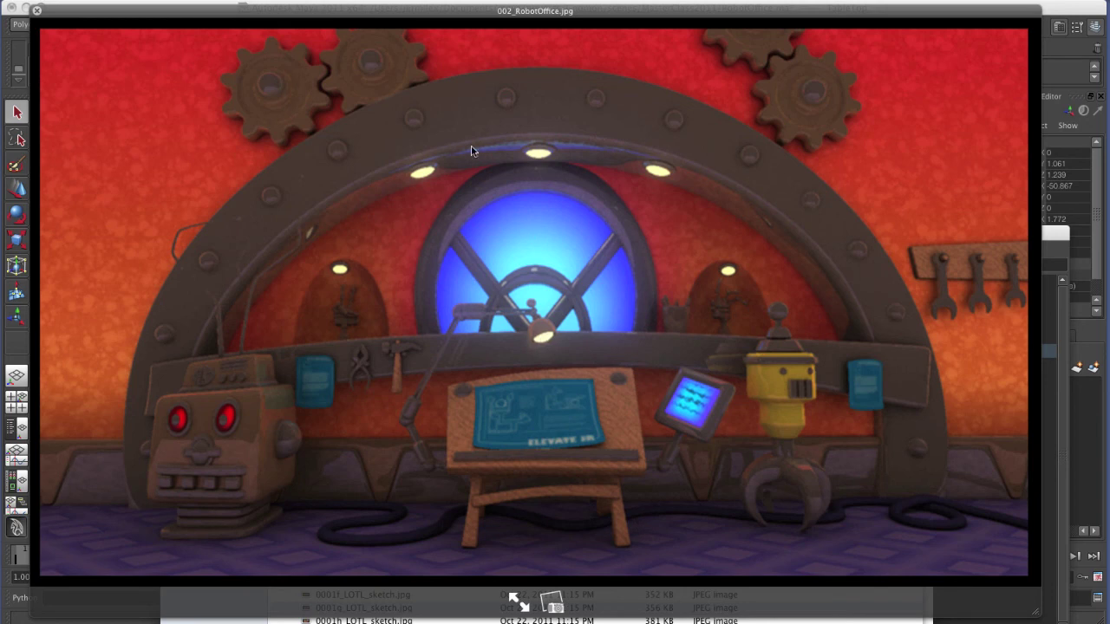
key("Down")
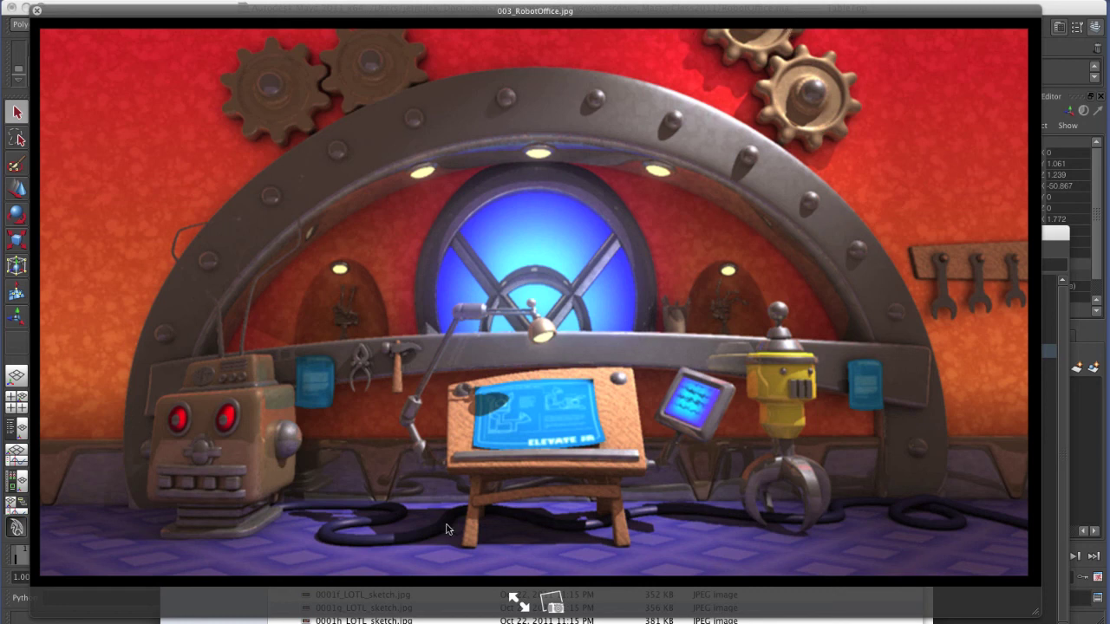
key("Down")
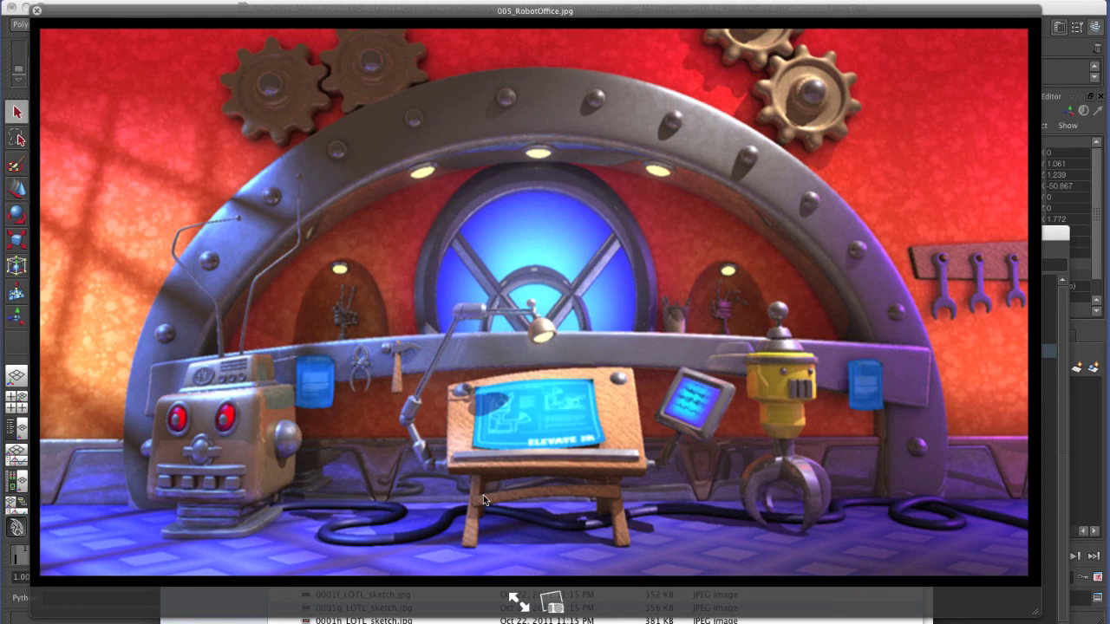
key("Down")
key("Down")
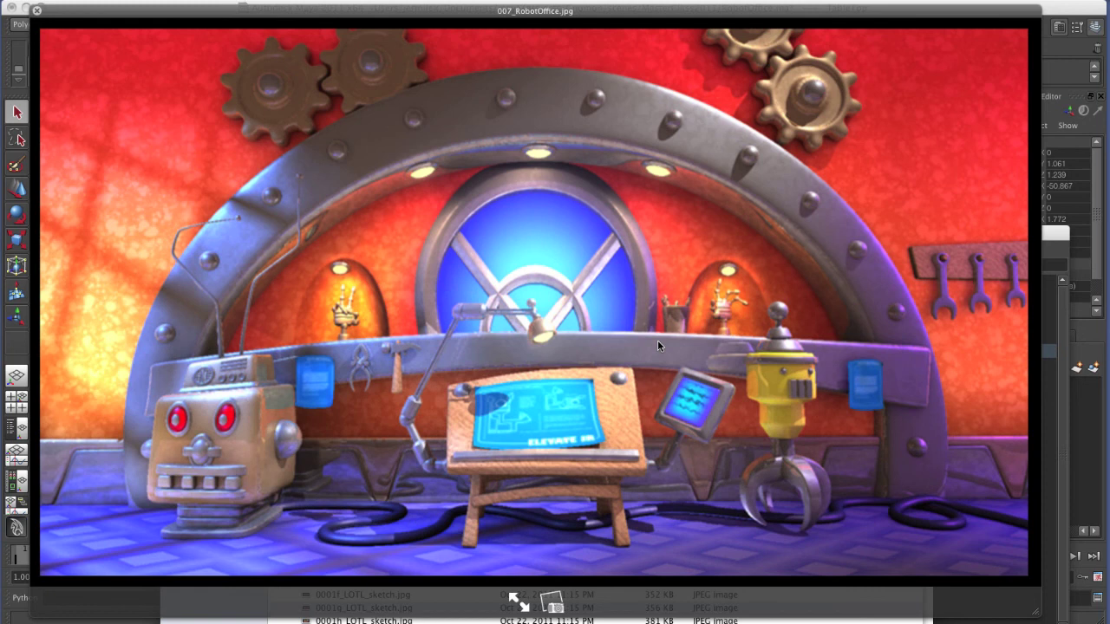
- Compare 007_RobotOffice.jpg and 008_RobotOffice.jpg by flipping between them, and advance to 009_RobotOffice.jpg
key("Down")
key("Down")
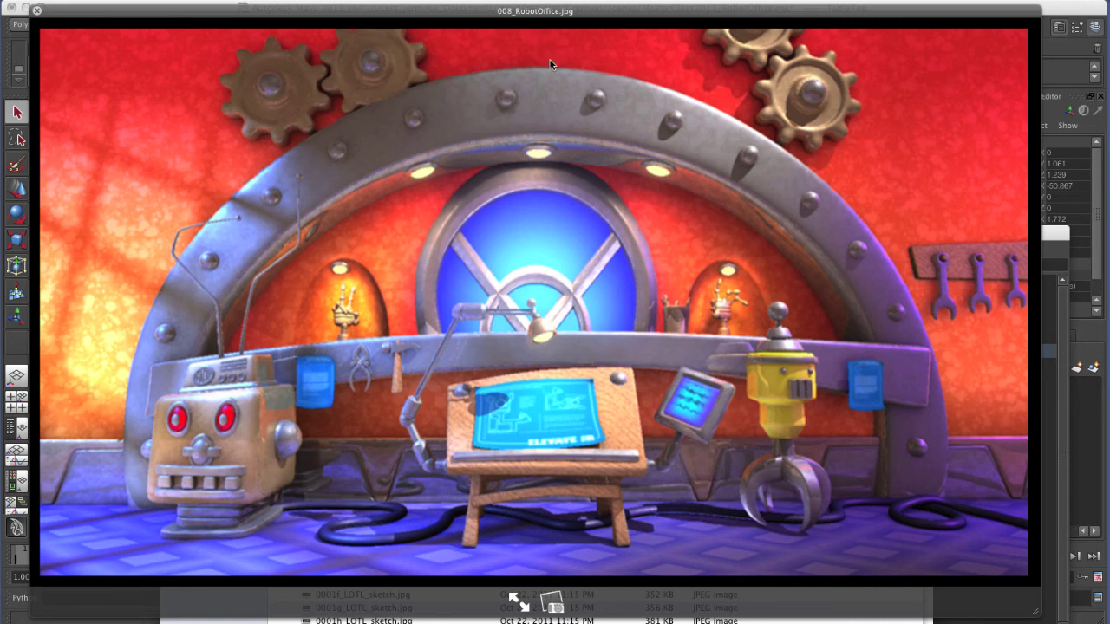
key("Up")
key("Down")
key("Up")
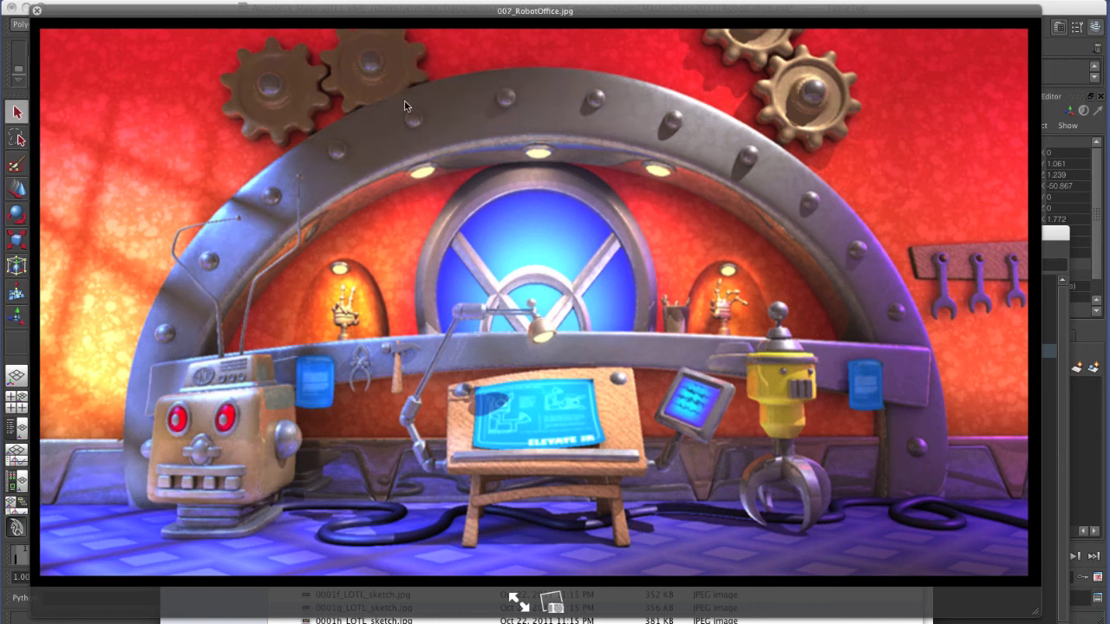
key("Down")
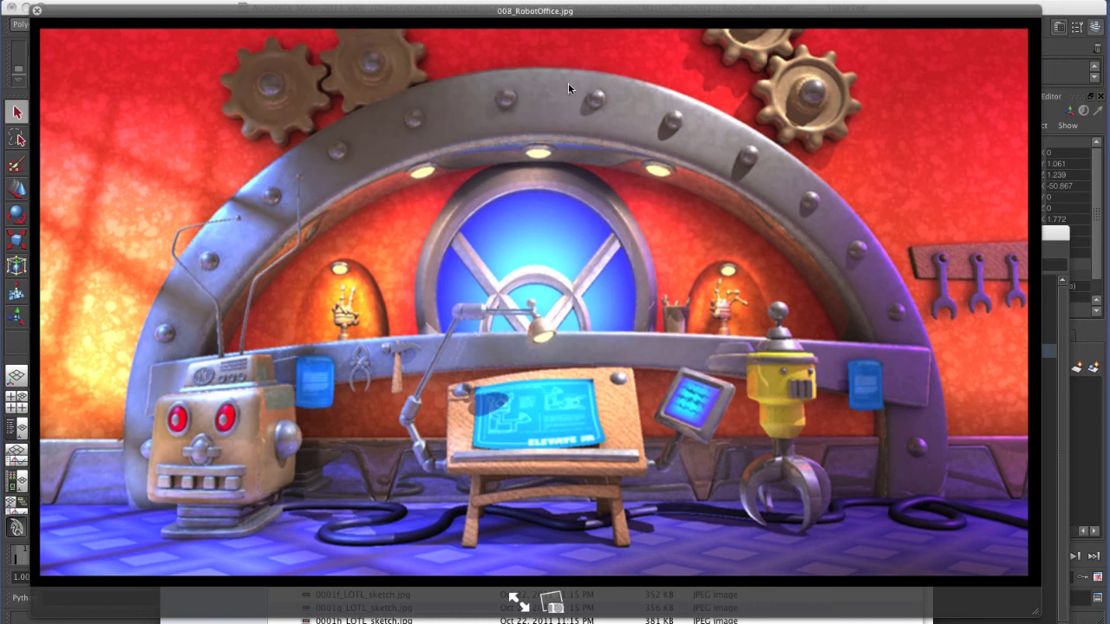
key("Down")
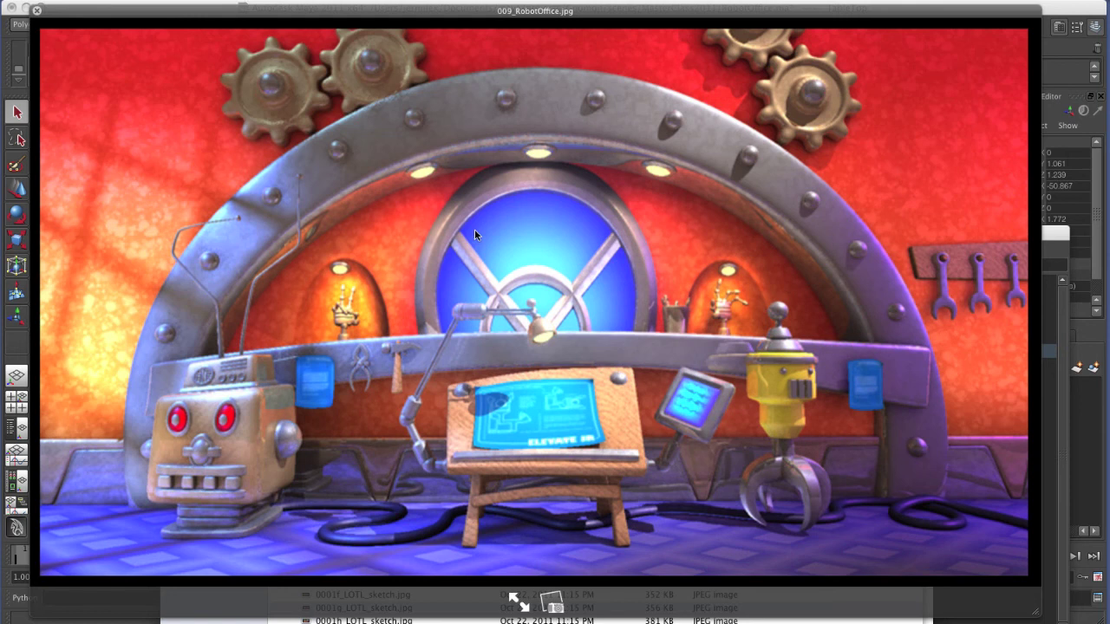
- Compare 009_RobotOffice.jpg with the preceding render and go back through the series to 002_RobotOffice.jpg
key("Up")
key("Down")
key("Up")
key("Up")
key("Up")
key("Up")
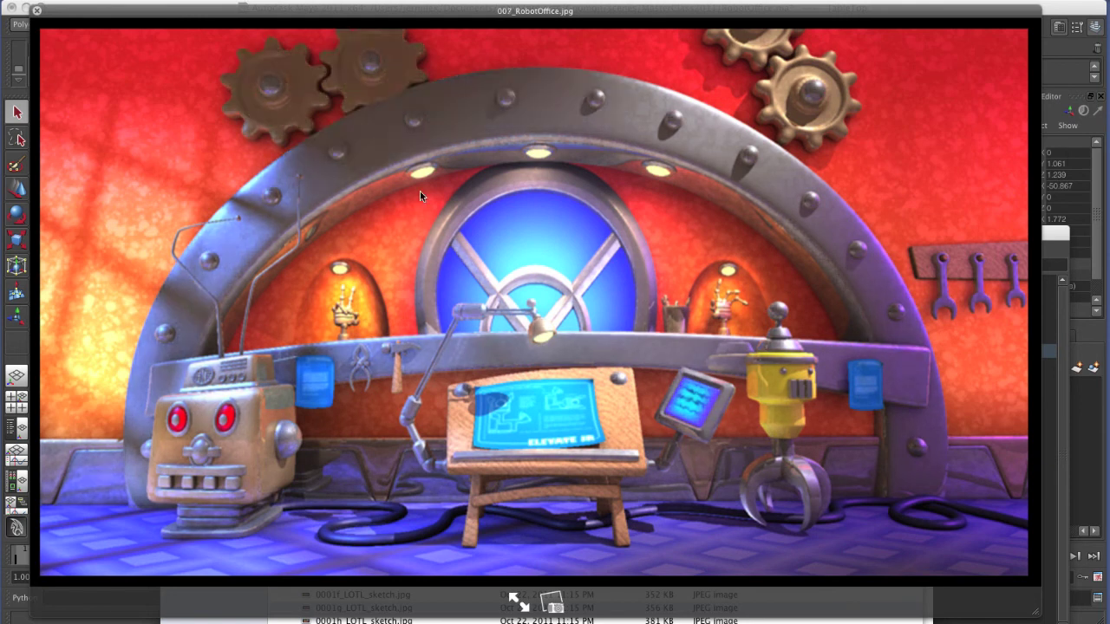
key("Up")
key("Up")
key("Up")
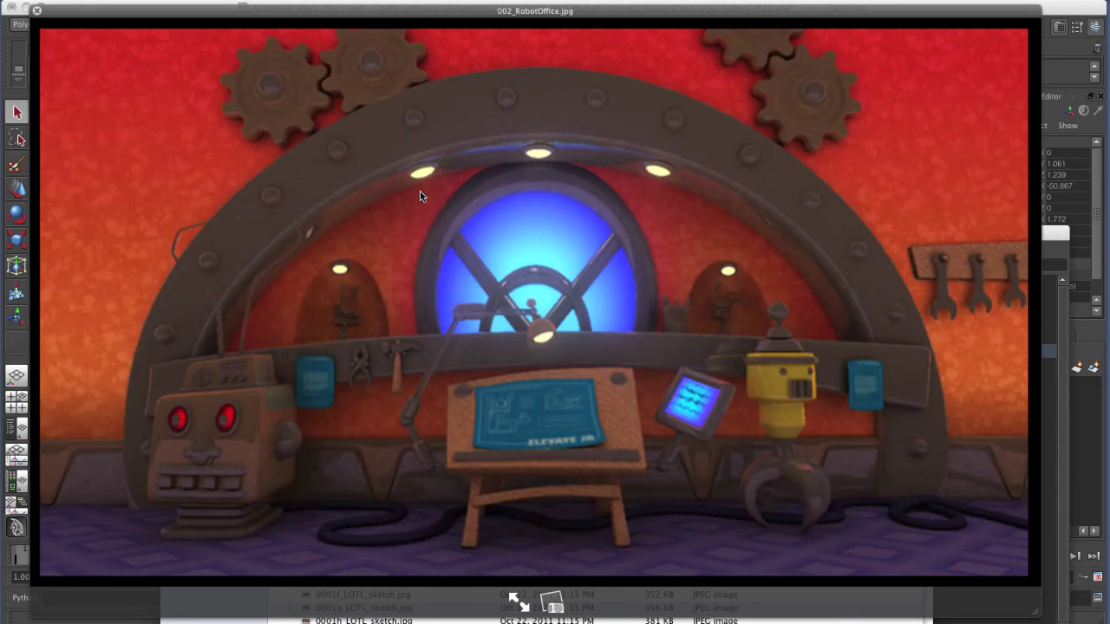
- Step forward through the RobotOffice renders from 003_RobotOffice.jpg to 009_RobotOffice.jpg and close the preview
key("Down")
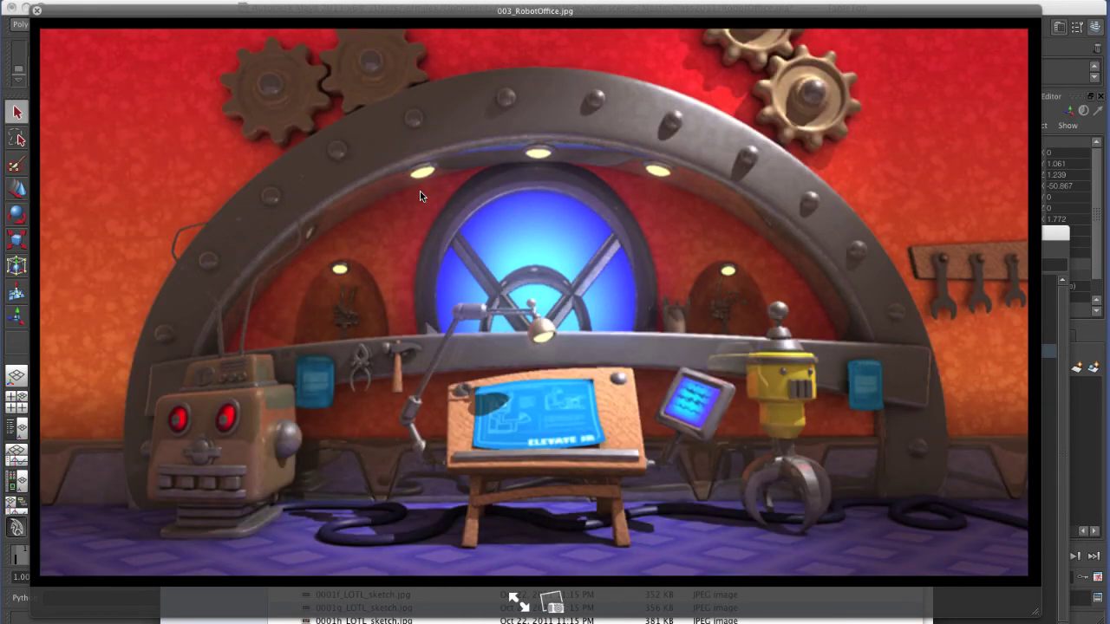
key("Down")
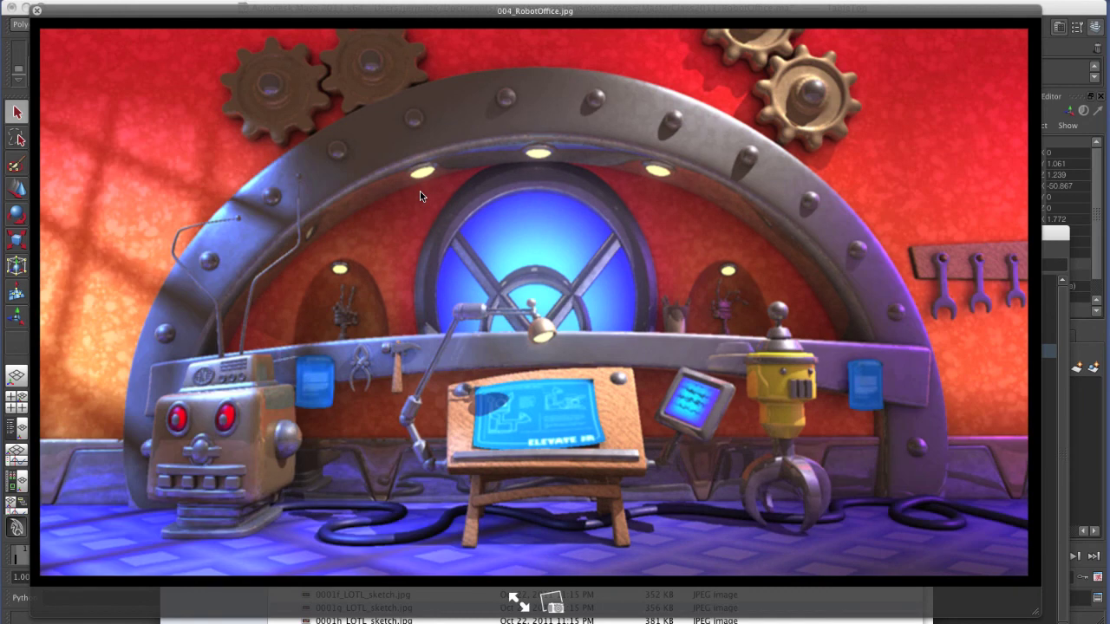
key("Down")
key("Down")
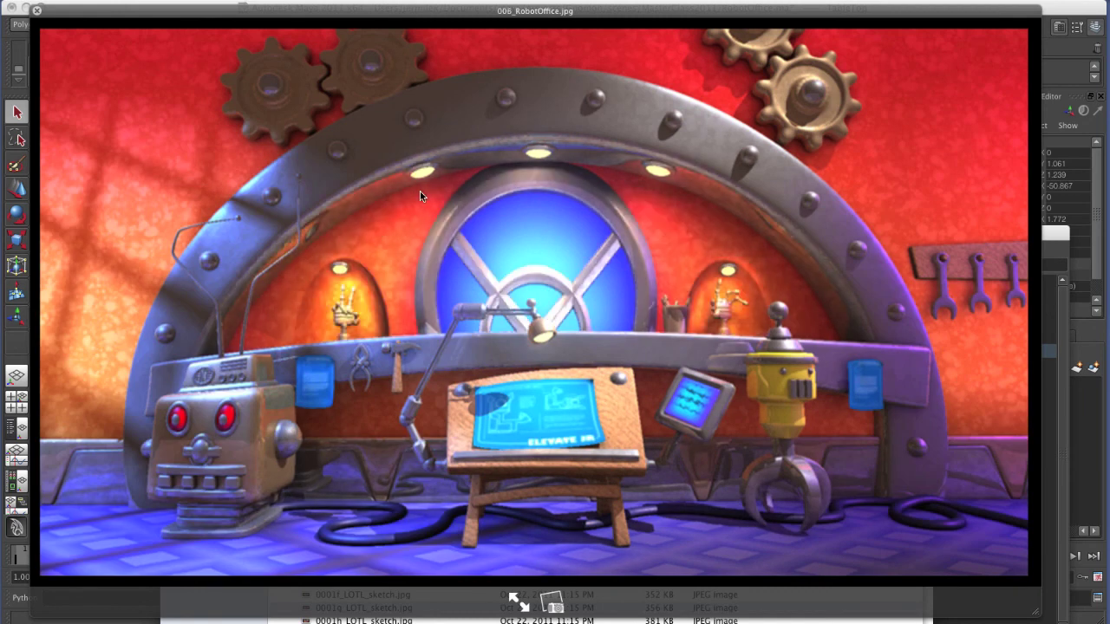
key("Down")
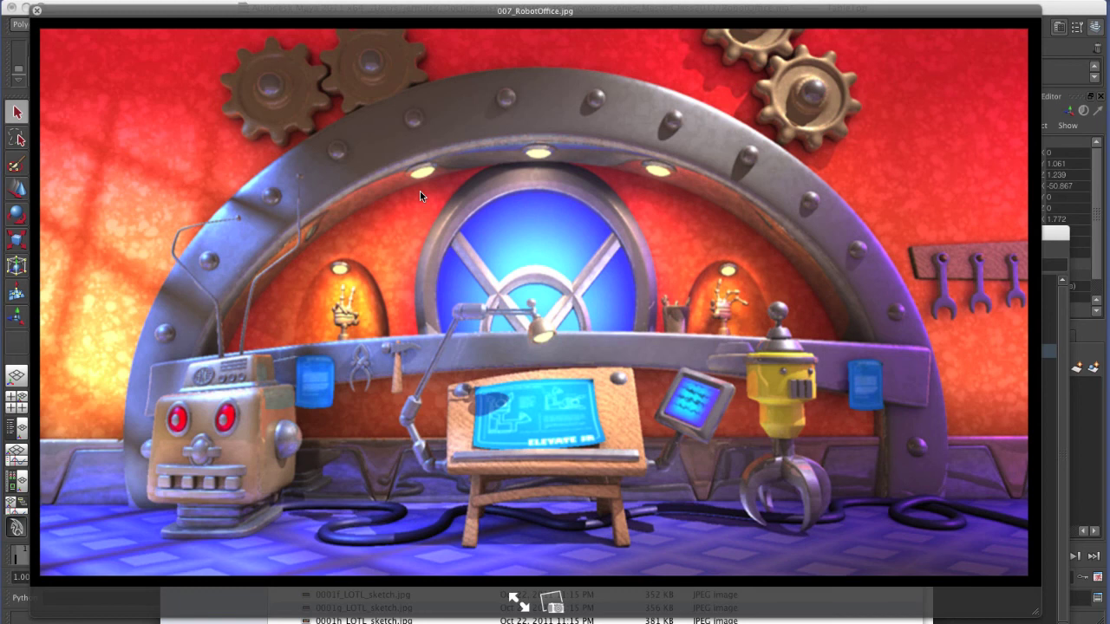
key("Down")
key("Down")
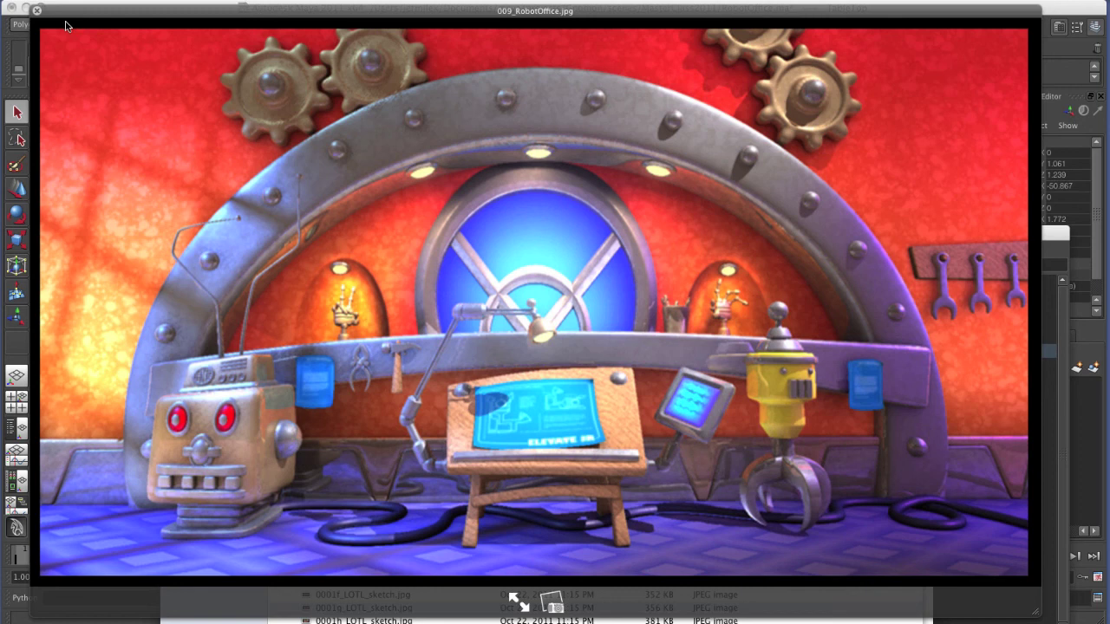
left_click(37, 10)
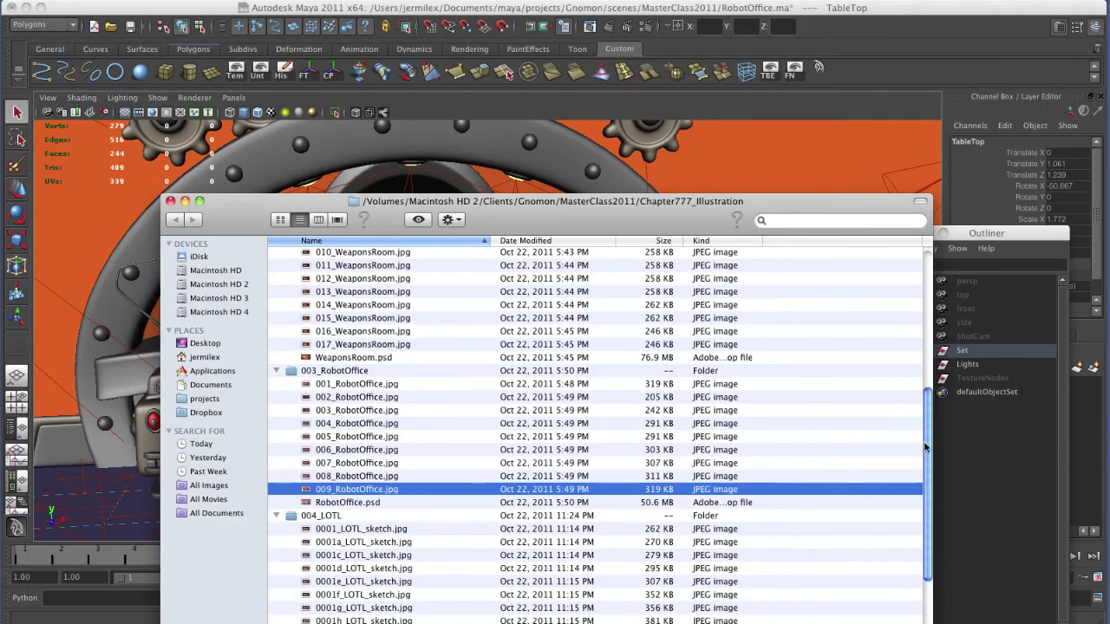
- Preview 000_WeaponsRoom.jpg from the 002_WeaponsRoom folder and enlarge the preview
scroll(925, 447, "up", 8)
left_click(370, 323)
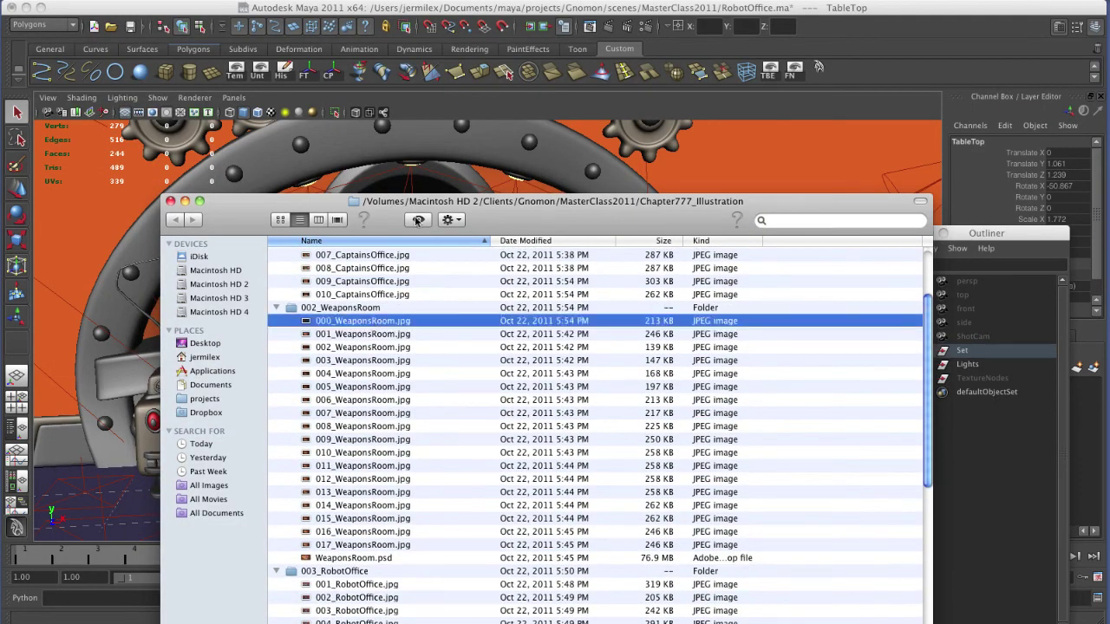
left_click(417, 220)
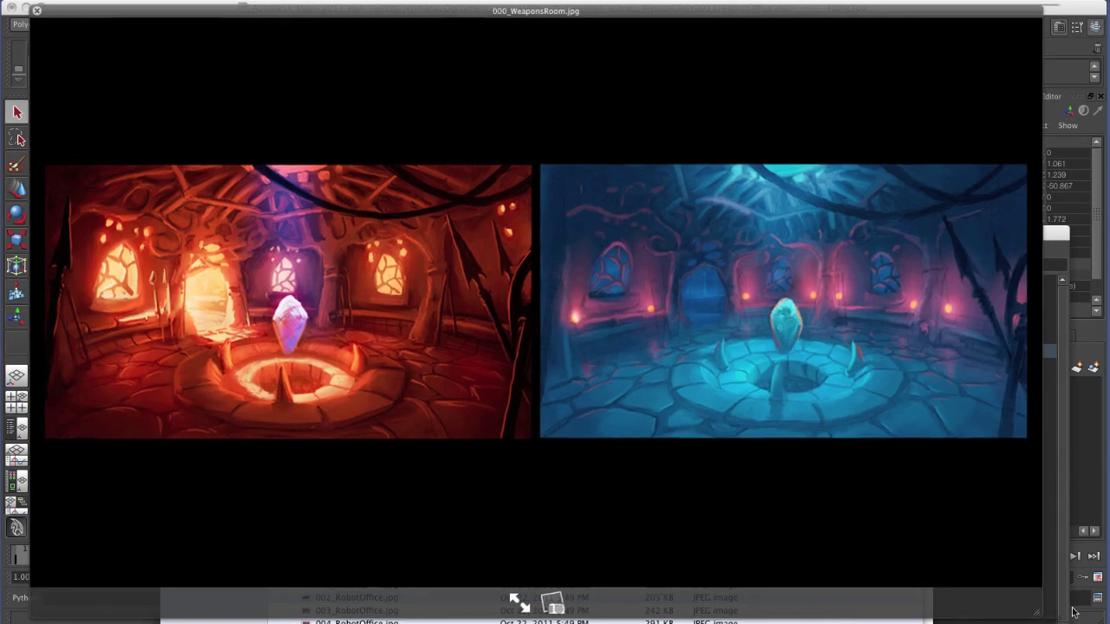
left_click_drag(1038, 611, 1107, 607)
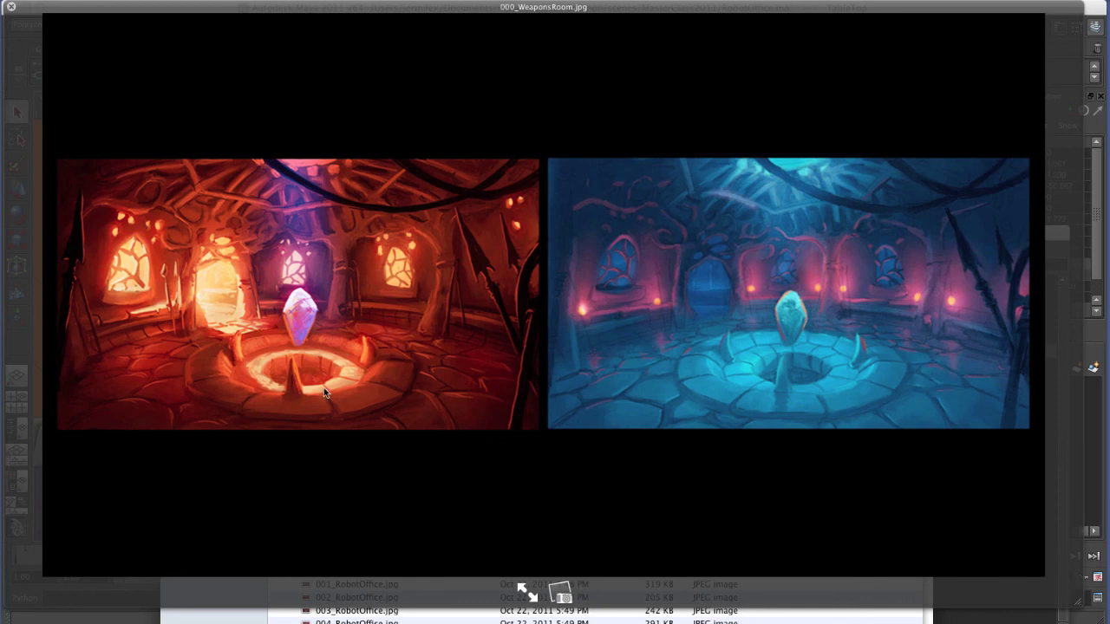
- Step through the previewed weapons room renders from 001_WeaponsRoom.jpg to 005_WeaponsRoom.jpg
key("Down")
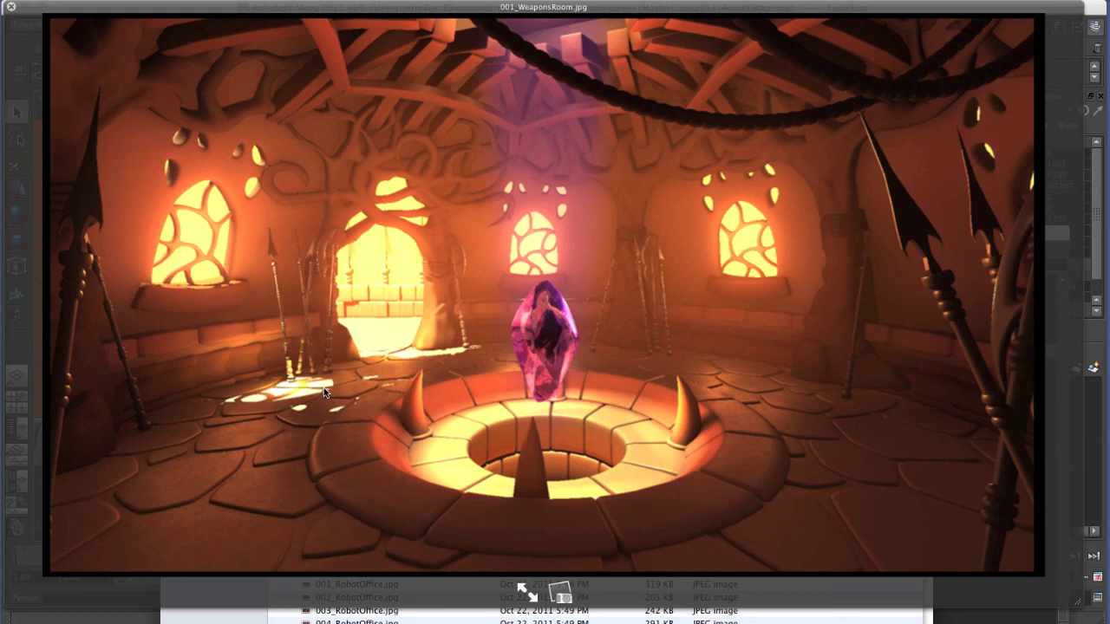
key("Down")
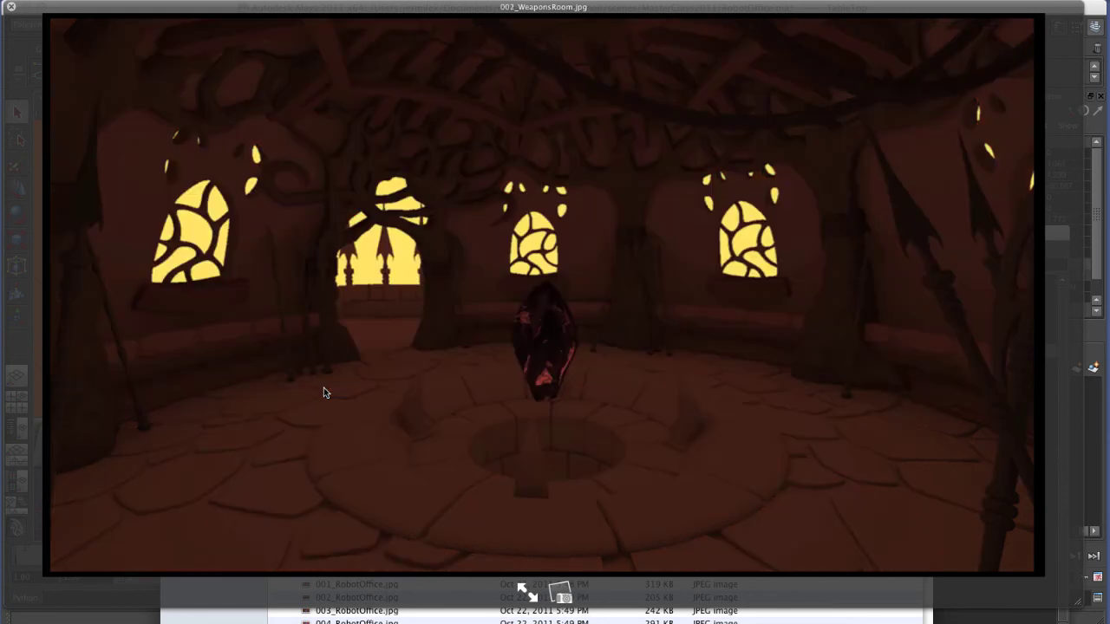
key("Down")
key("Down")
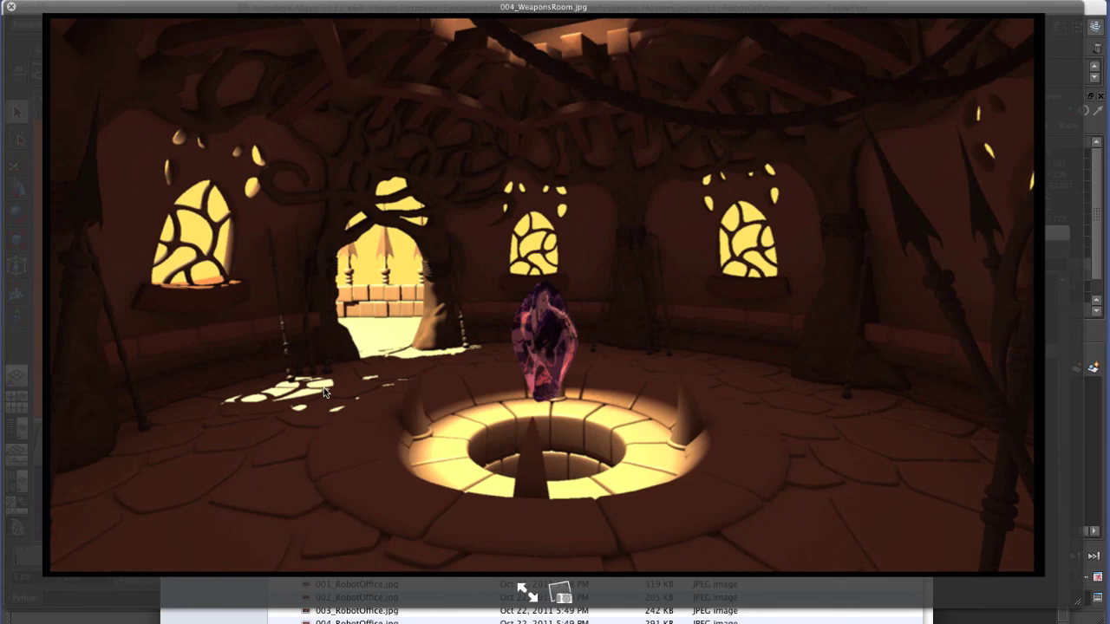
key("Down")
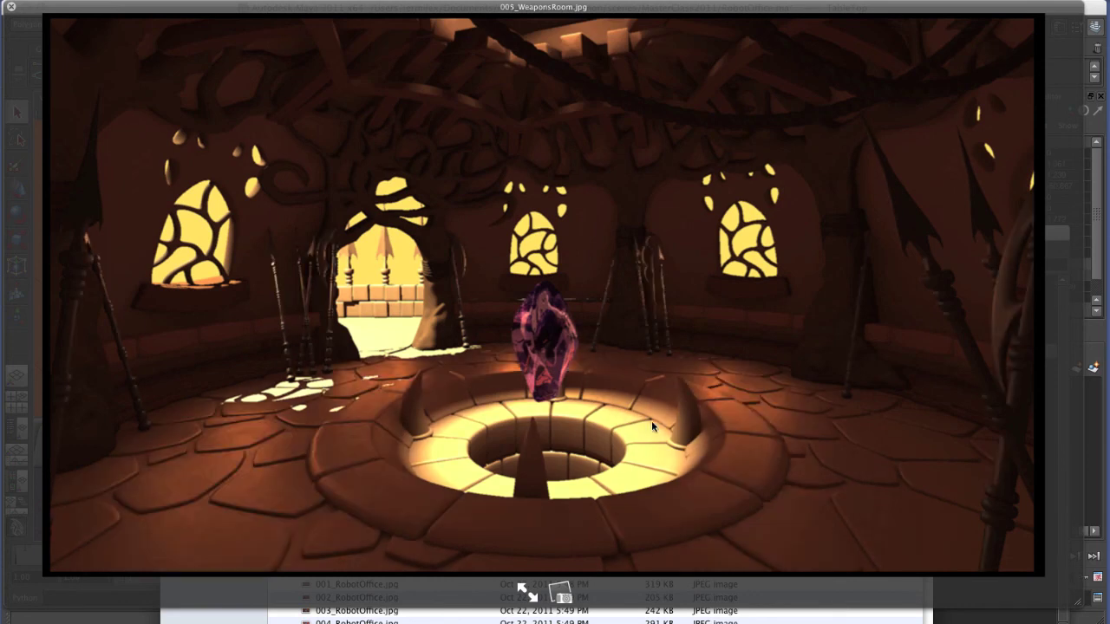
- Compare 004_WeaponsRoom.jpg and 005_WeaponsRoom.jpg by flipping between them, and advance to 006_WeaponsRoom.jpg
key("Up")
key("Down")
key("Up")
key("Down")
key("Down")
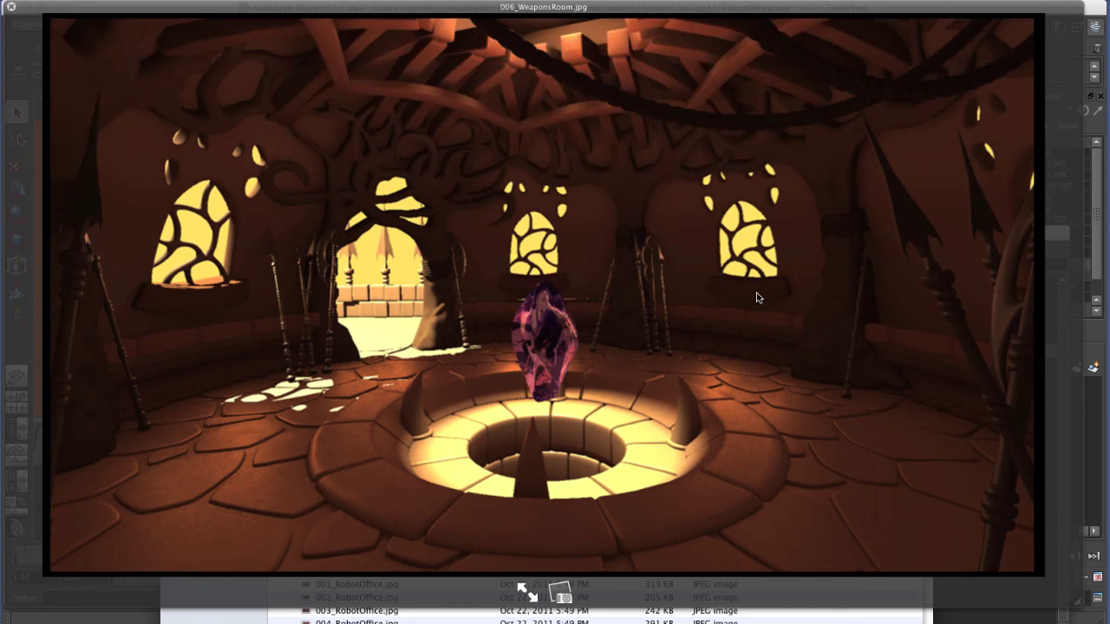
- Compare 007_WeaponsRoom.jpg with 006_WeaponsRoom.jpg and 008_WeaponsRoom.jpg with 007_WeaponsRoom.jpg by flipping back and forth
key("Down")
key("Up")
key("Down")
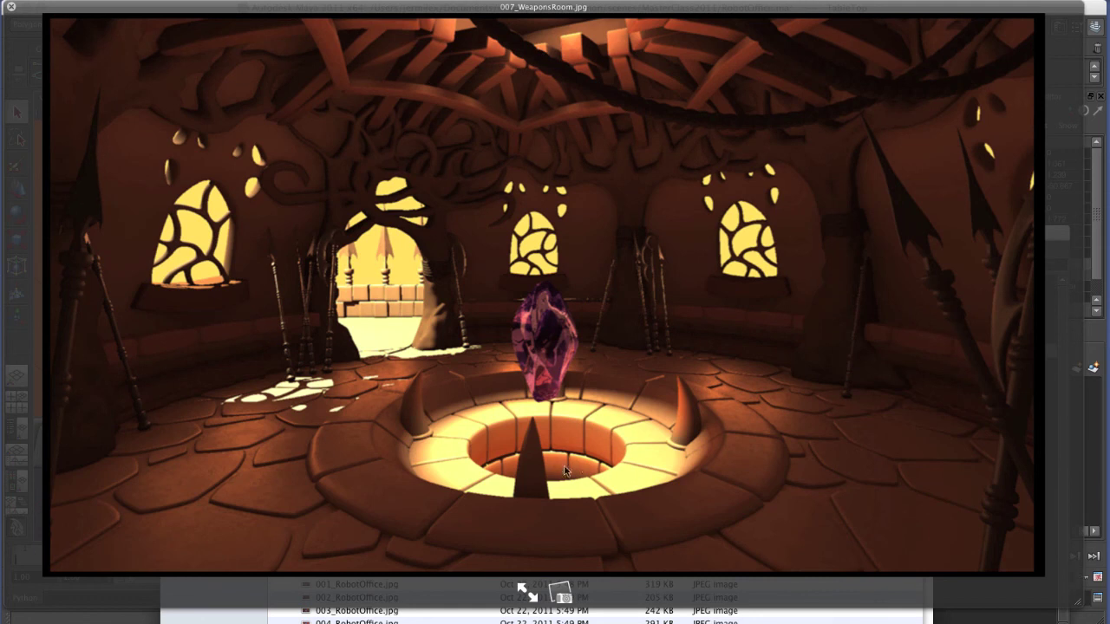
key("Down")
key("Up")
key("Down")
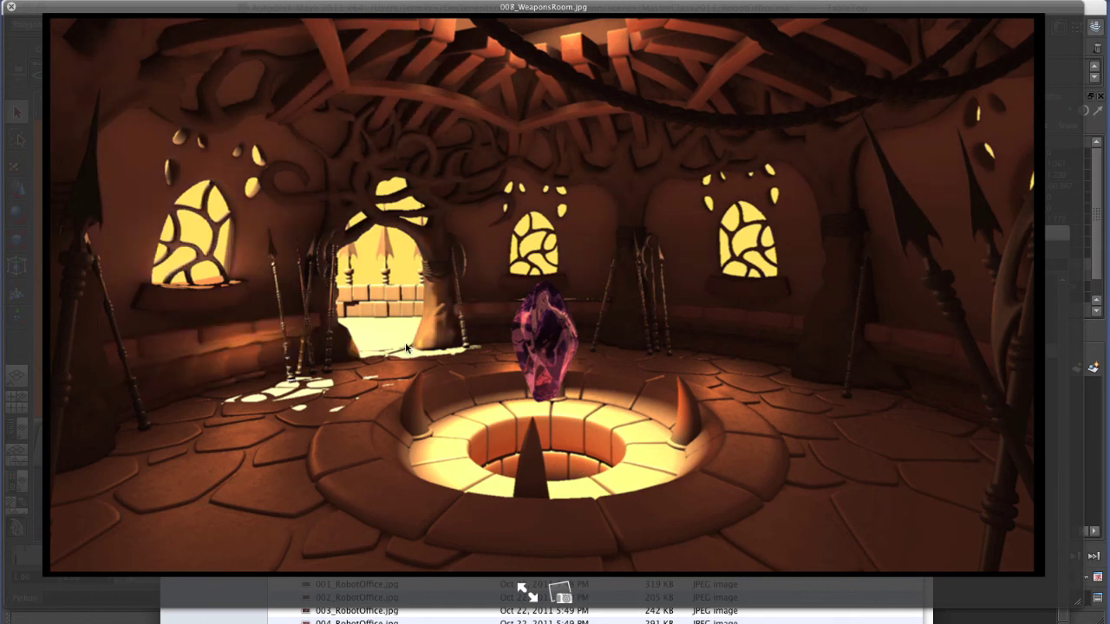
- Step from 009_WeaponsRoom.jpg to 012_WeaponsRoom.jpg, flipping back to preceding renders to compare the lighting along the way
key("Down")
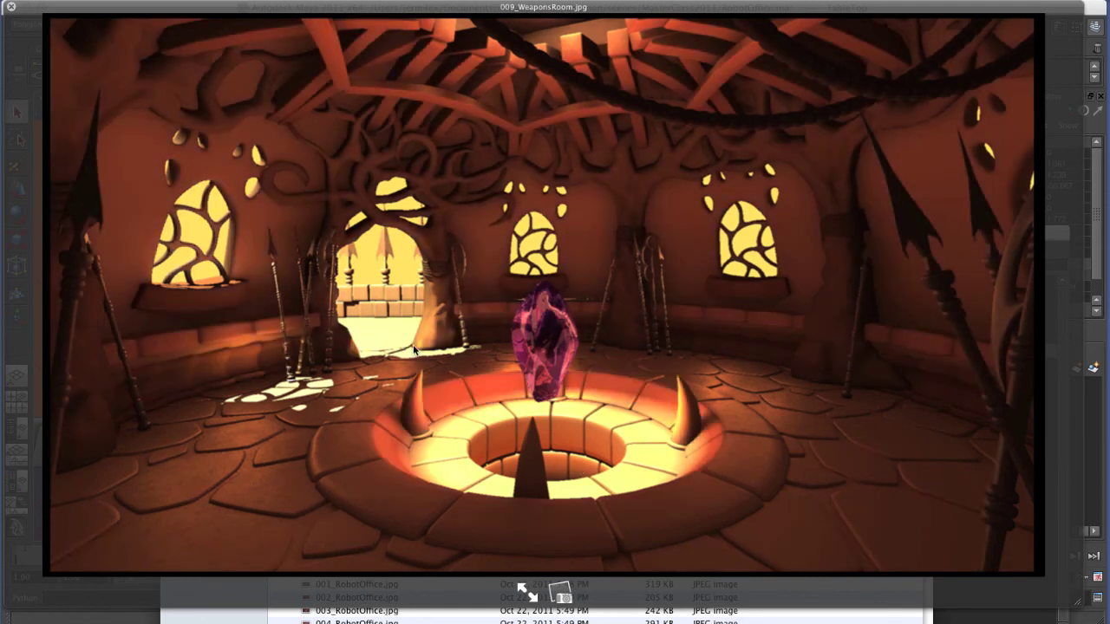
key("Up")
key("Down")
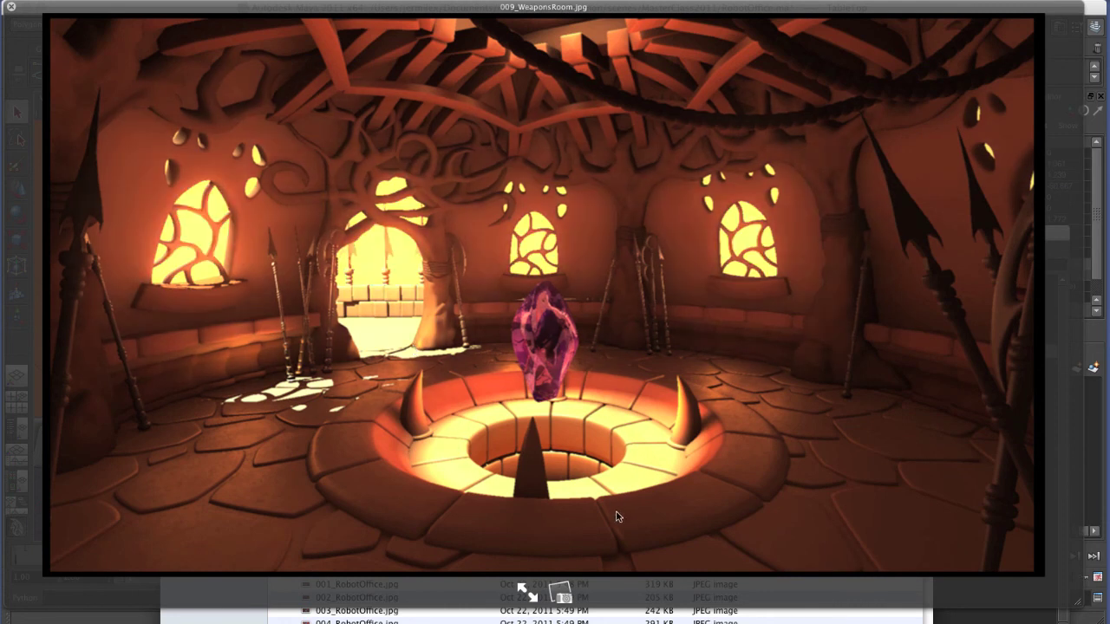
key("Up")
key("Down")
key("Down")
key("Up")
key("Down")
key("Down")
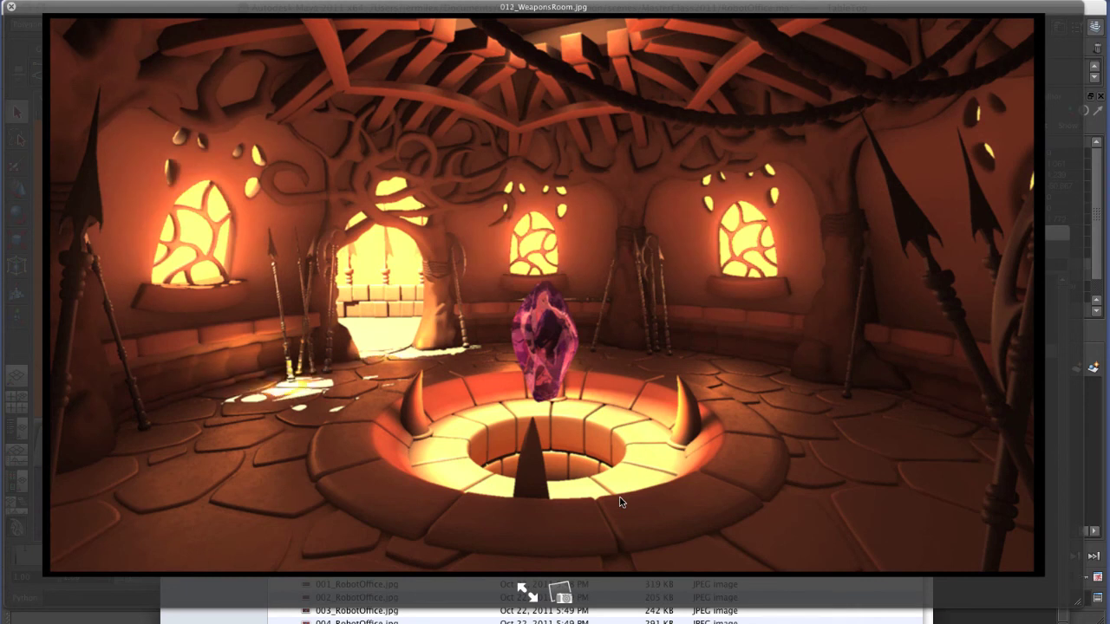
- Compare 012_WeaponsRoom.jpg and 013_WeaponsRoom.jpg each with its preceding render, and advance to 014_WeaponsRoom.jpg
key("Up")
key("Down")
key("Down")
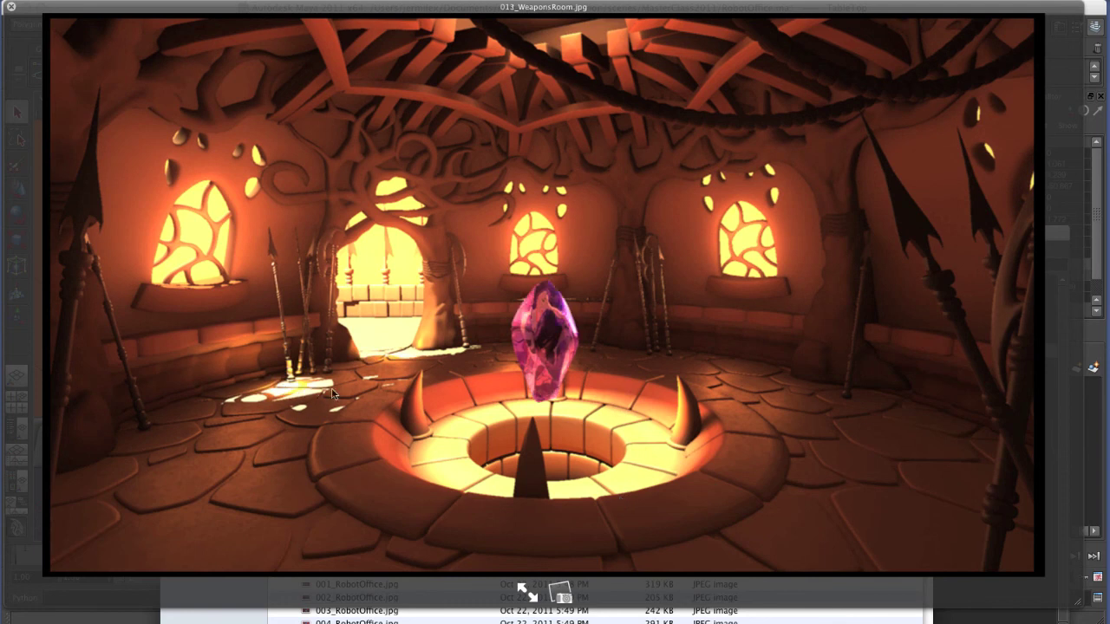
key("Up")
key("Down")
key("Down")
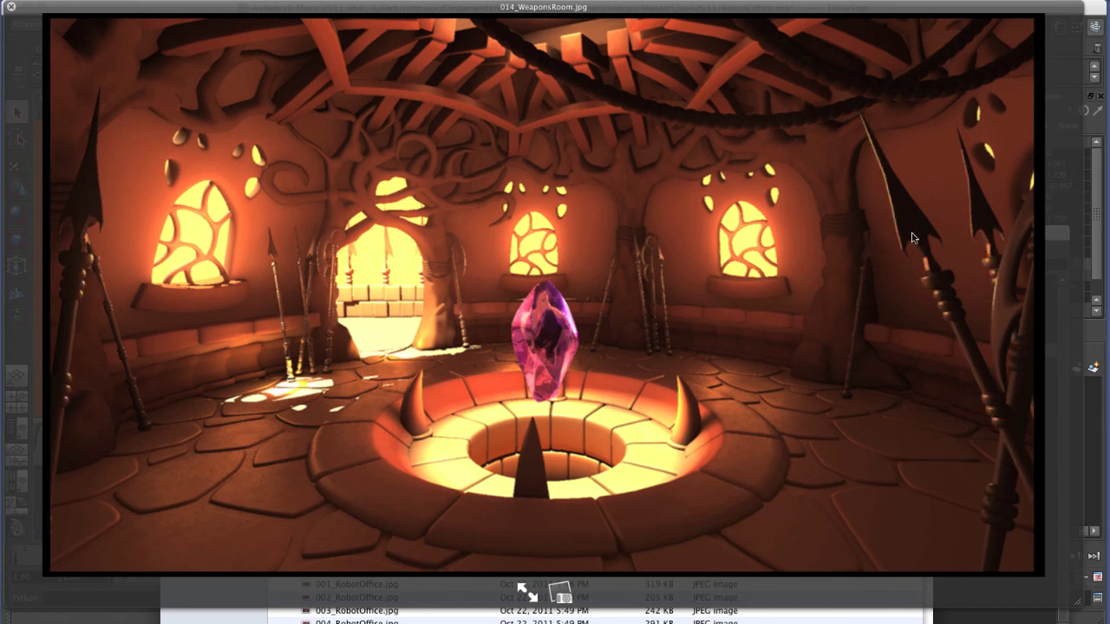
- Compare 014_WeaponsRoom.jpg with 013_WeaponsRoom.jpg, and flip repeatedly between 014_WeaponsRoom.jpg and 015_WeaponsRoom.jpg
key("Up")
key("Down")
key("Down")
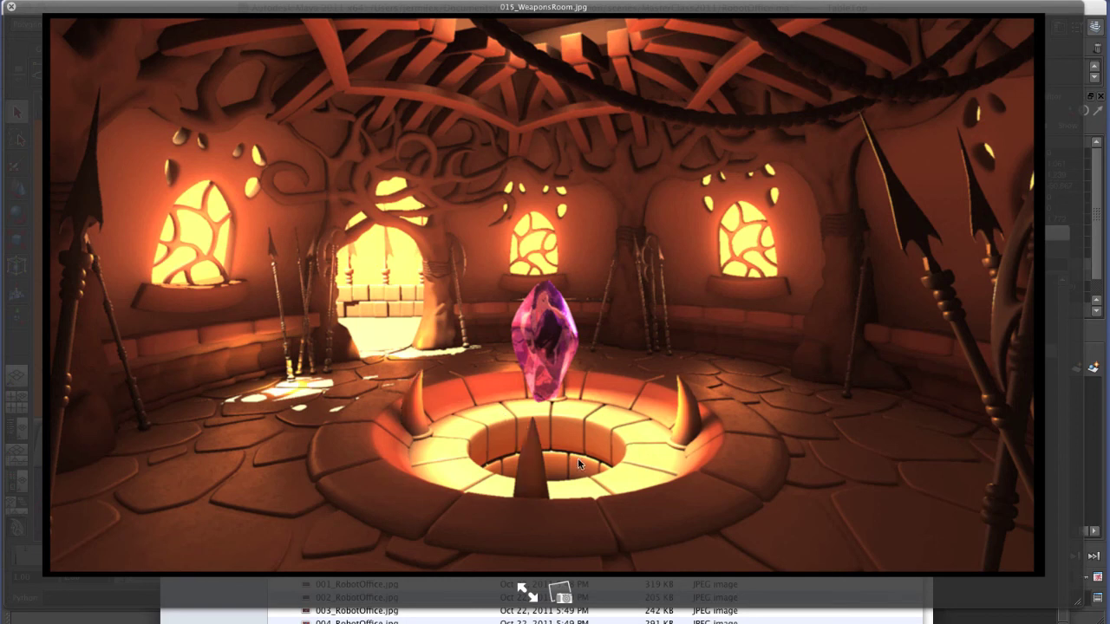
key("Up")
key("Down")
key("Up")
key("Down")
- Compare 016_WeaponsRoom.jpg with 015_WeaponsRoom.jpg by flipping repeatedly between the two renders
key("Down")
key("Up")
key("Down")
key("Up")
key("Down")
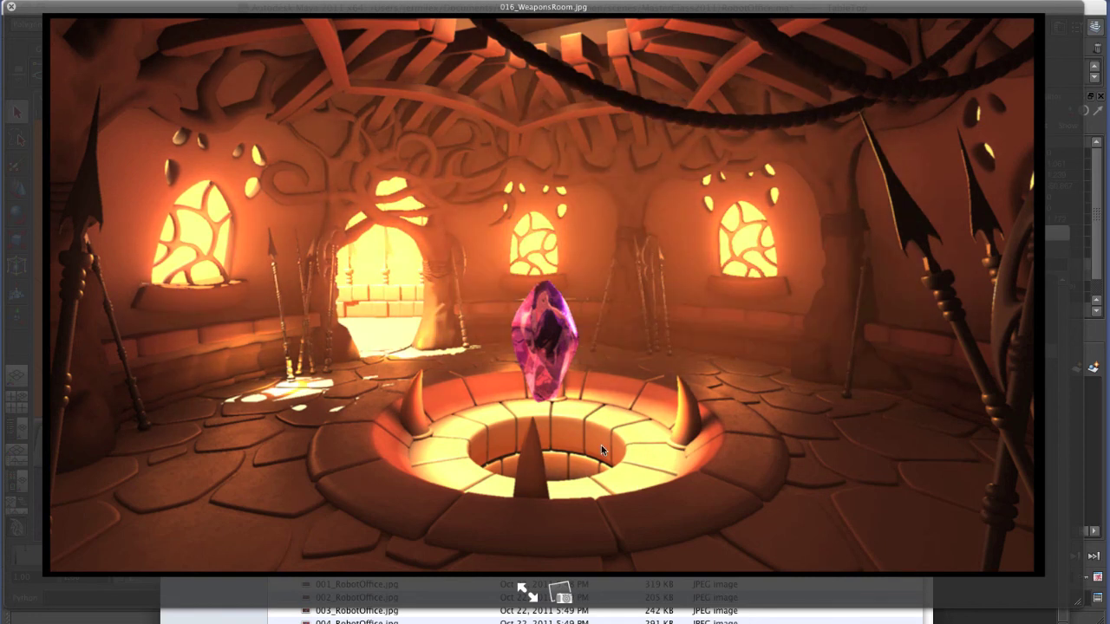
- Compare 017_WeaponsRoom.jpg with 016_WeaponsRoom.jpg and close the preview
key("Down")
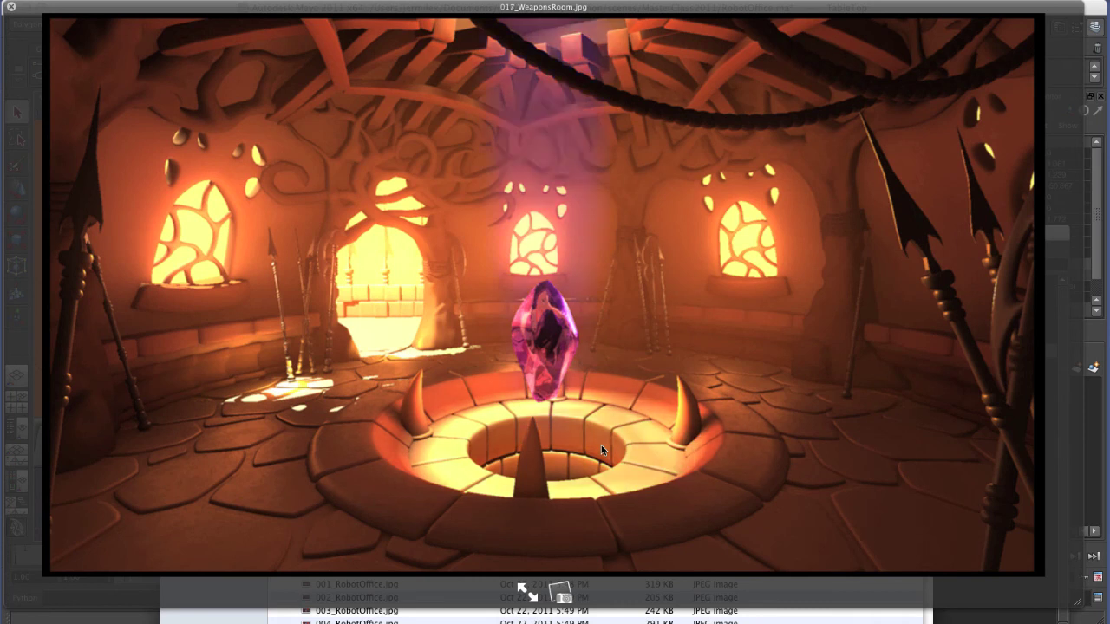
key("Up")
key("Down")
key("space")
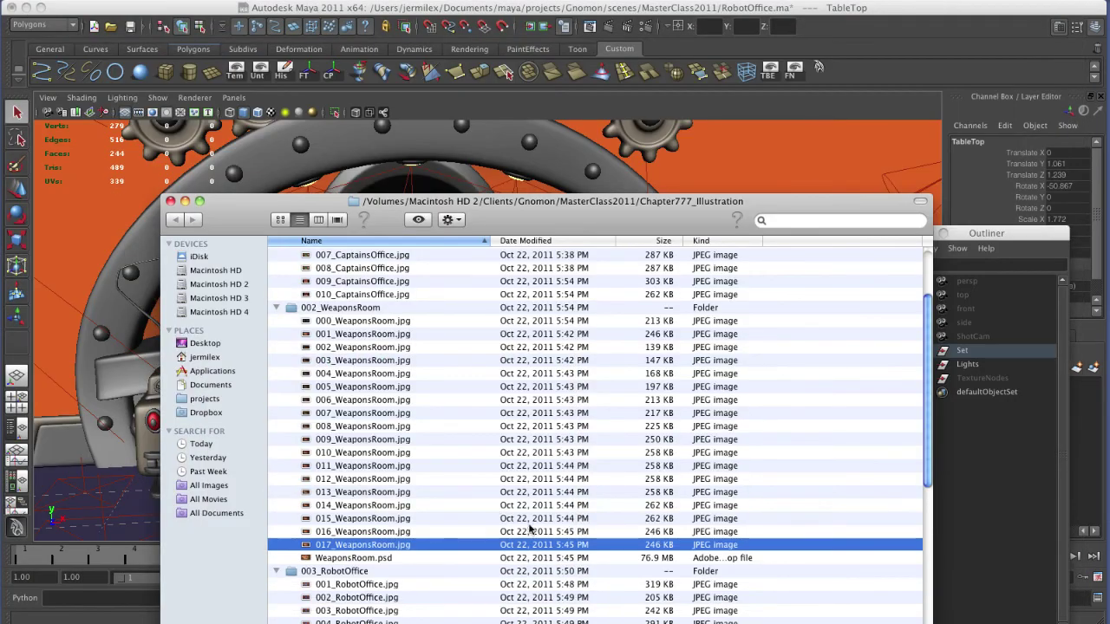
- Preview 0001_LOTL_sketch.jpg from the 004_LOTL folder and enlarge the preview
left_click_drag(924, 477, 922, 623)
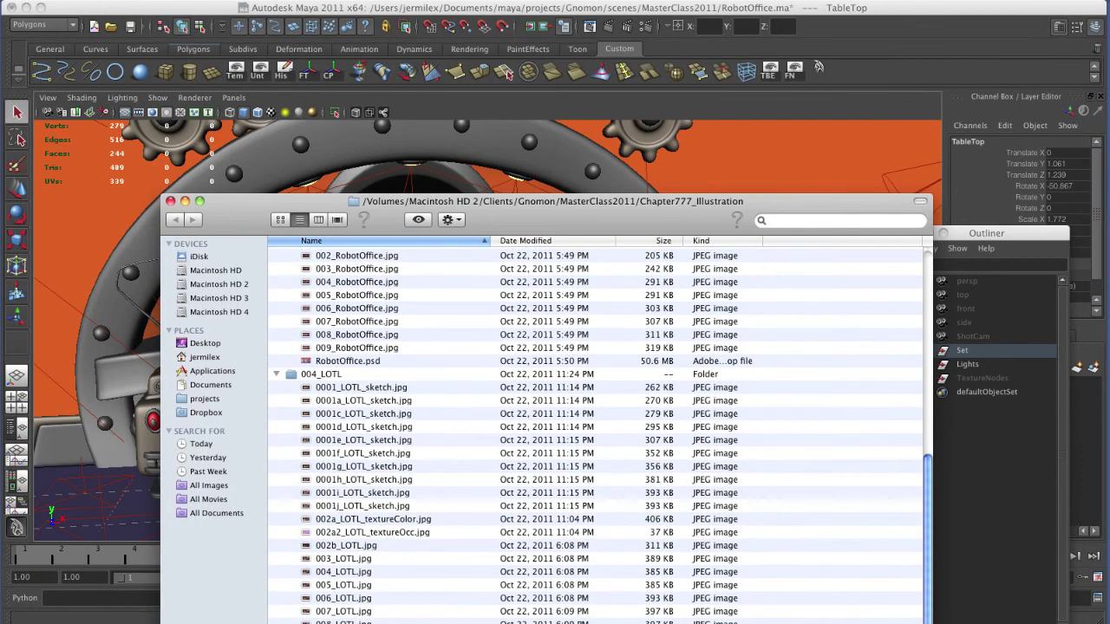
left_click(357, 388)
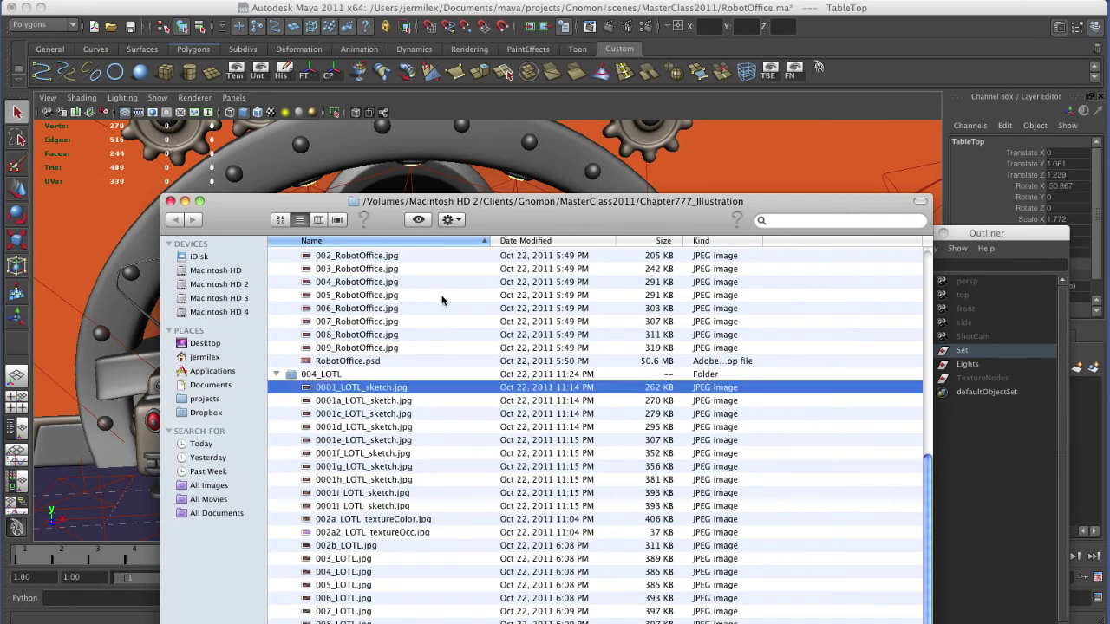
left_click(418, 219)
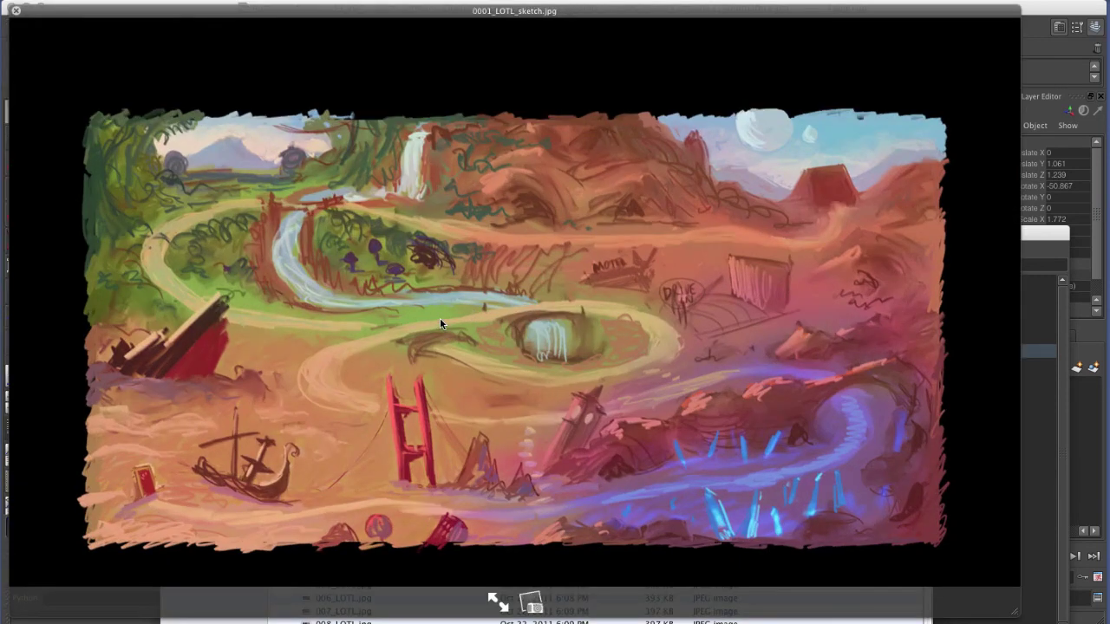
left_click_drag(1014, 611, 1083, 618)
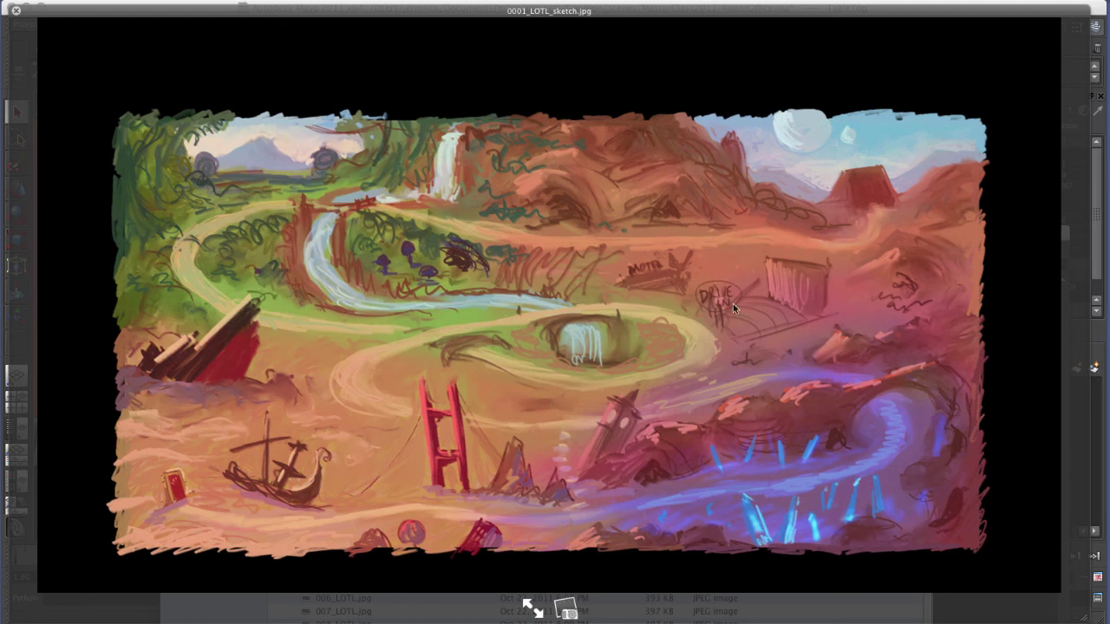
- Step through the previewed concept sketches from 0001a_LOTL_sketch.jpg to 0001g_LOTL_sketch.jpg
key("Down")
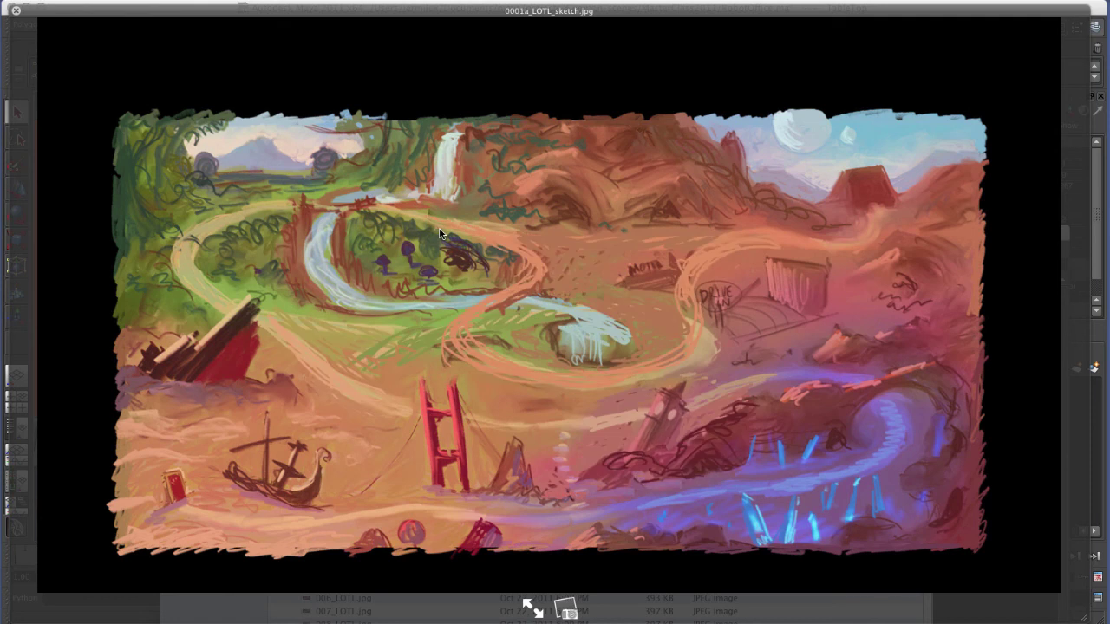
key("Down")
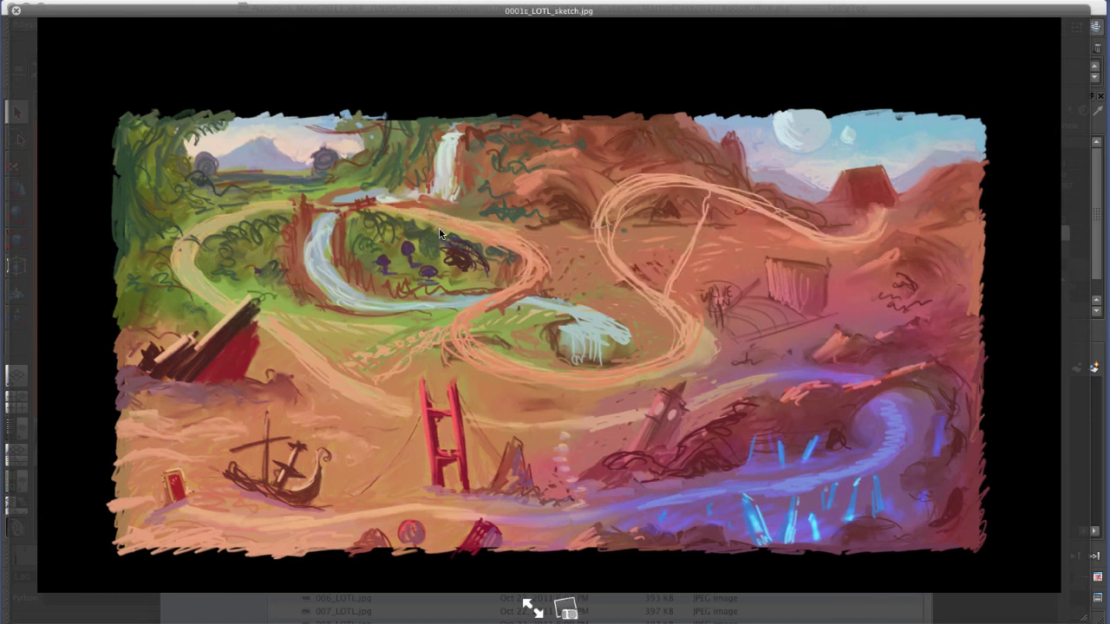
key("Down")
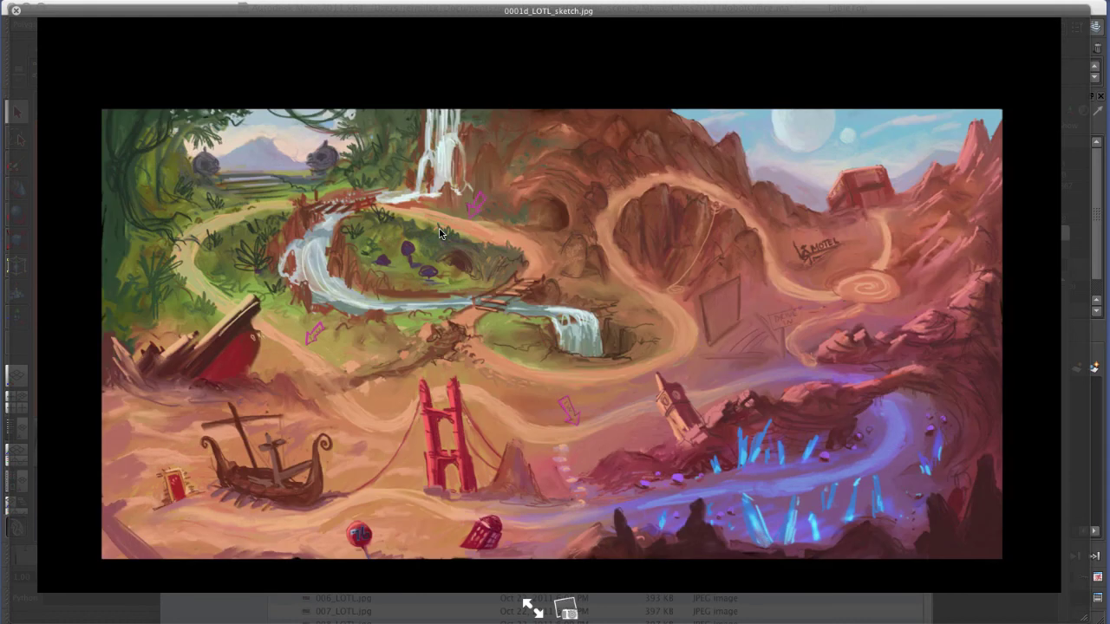
key("Down")
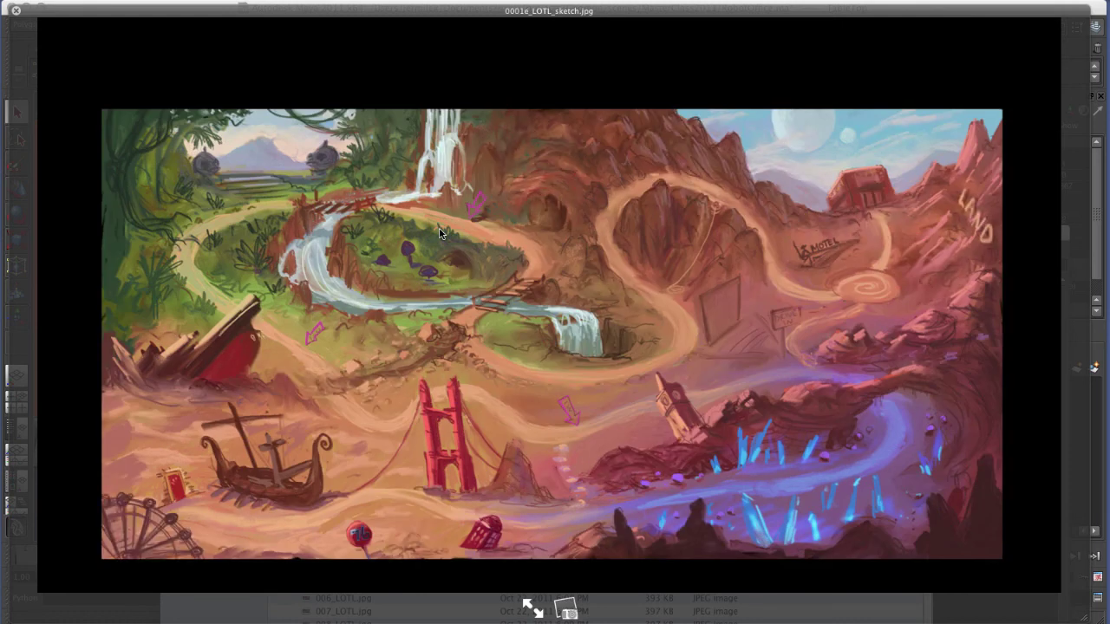
key("Down")
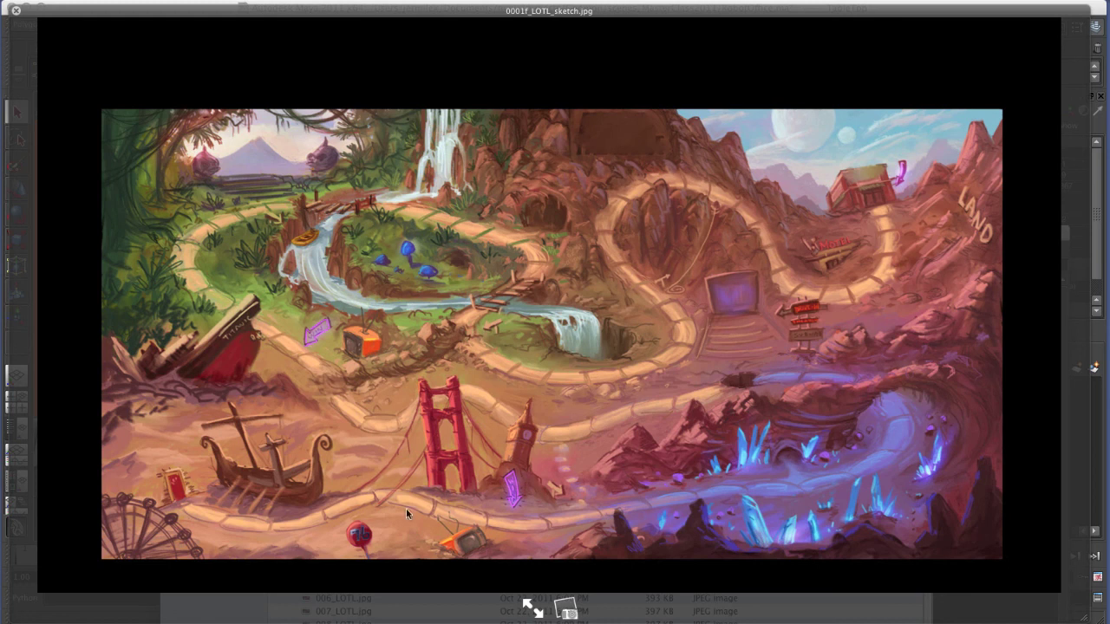
key("Down")
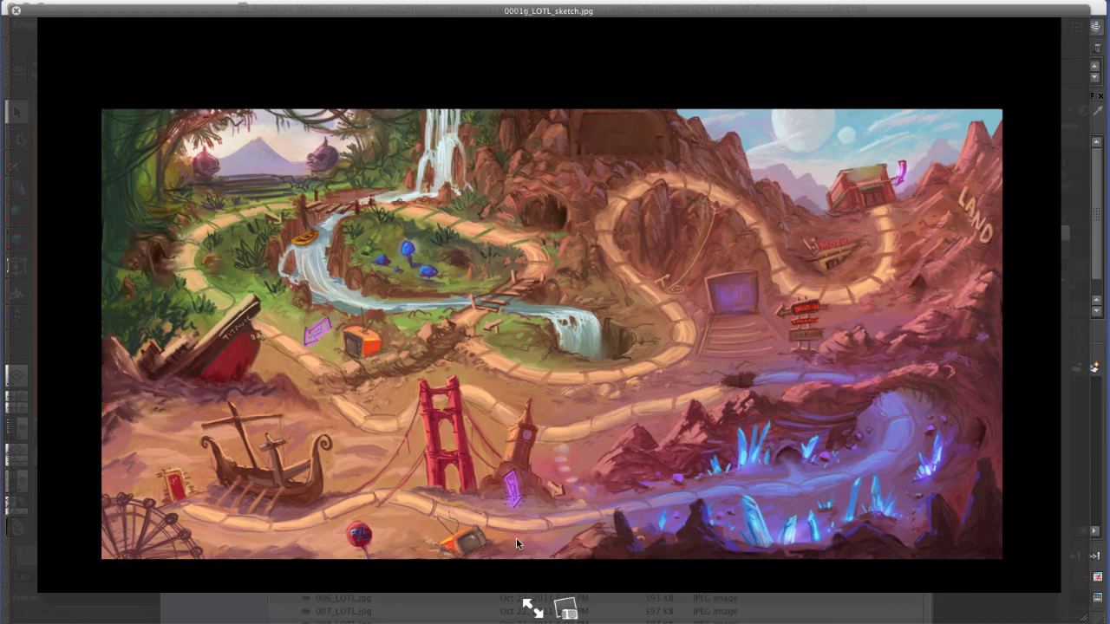
- Step through the remaining concept sketches from 0001h_LOTL_sketch.jpg to 0001j_LOTL_sketch.jpg and close the preview
key("Down")
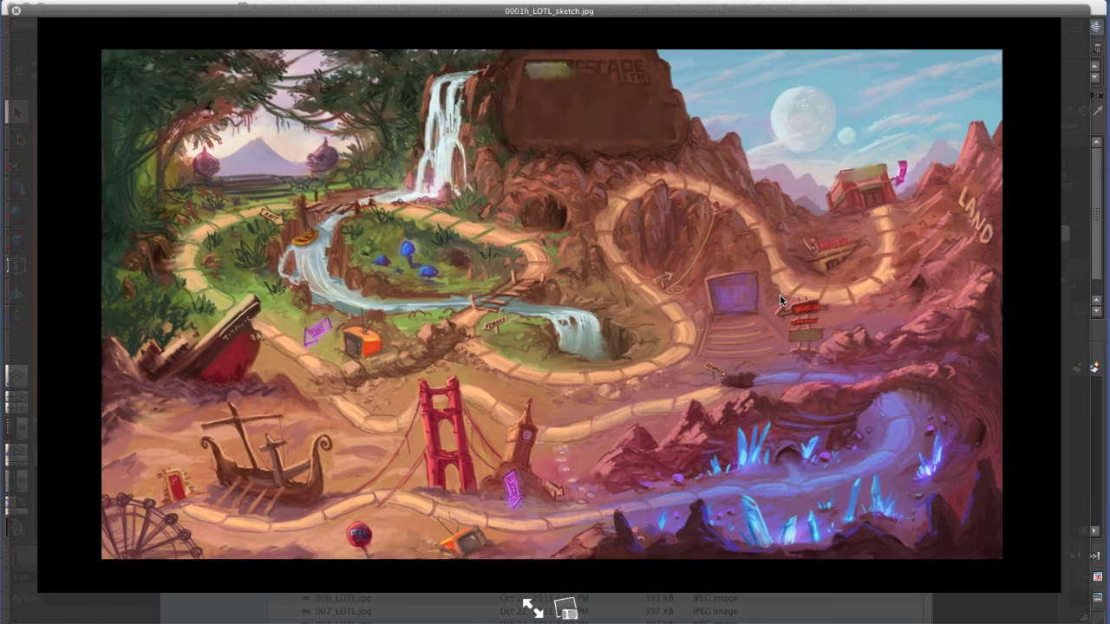
key("Down")
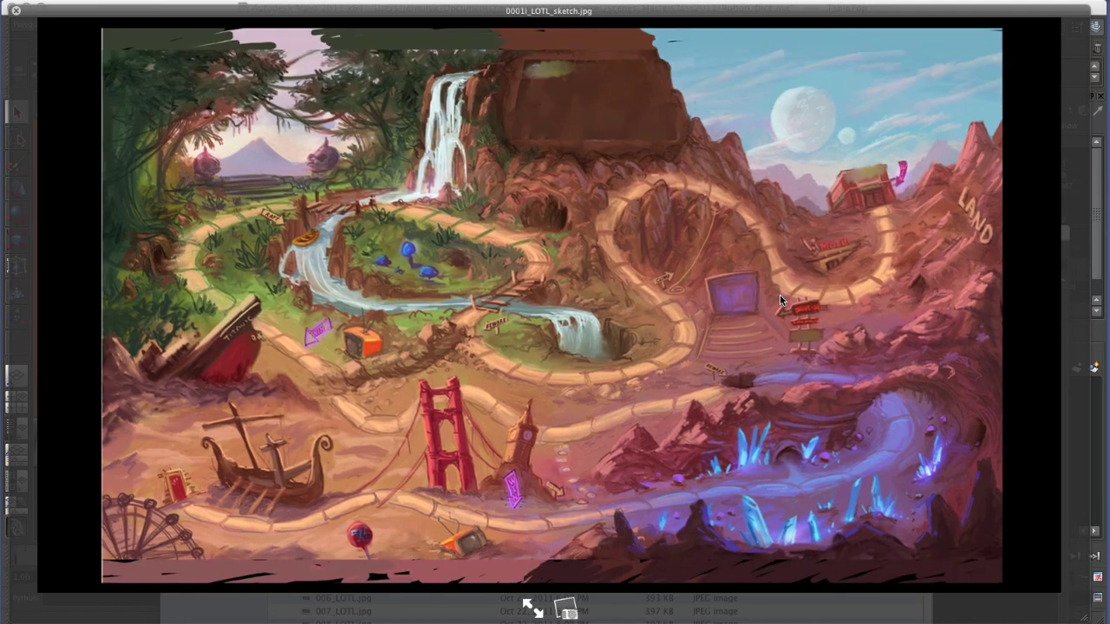
key("Down")
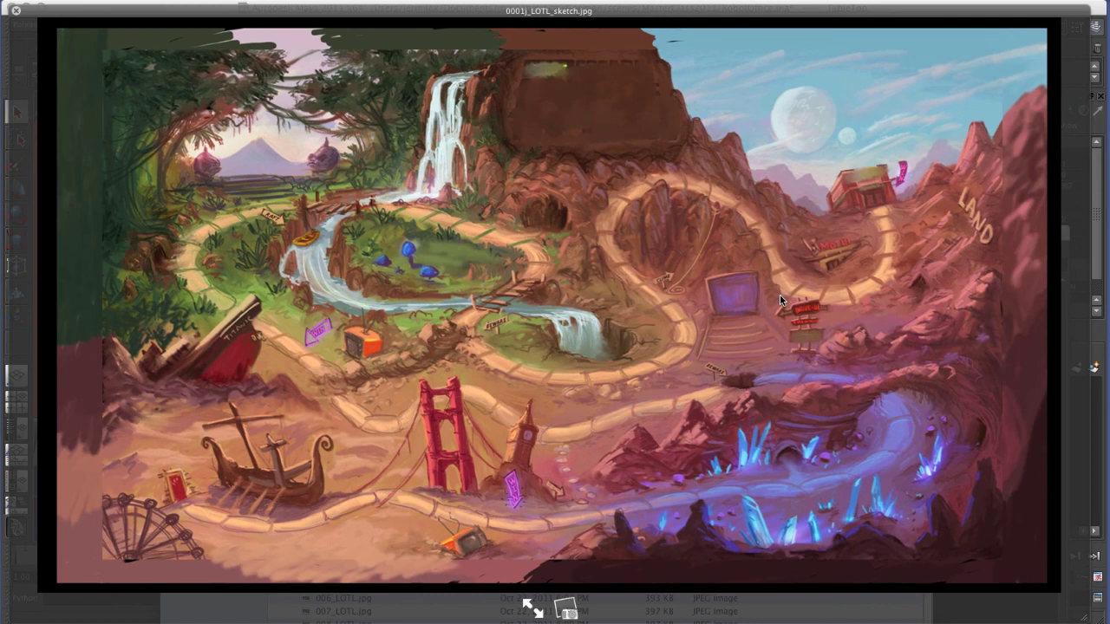
key("Down")
key("Up")
key("space")
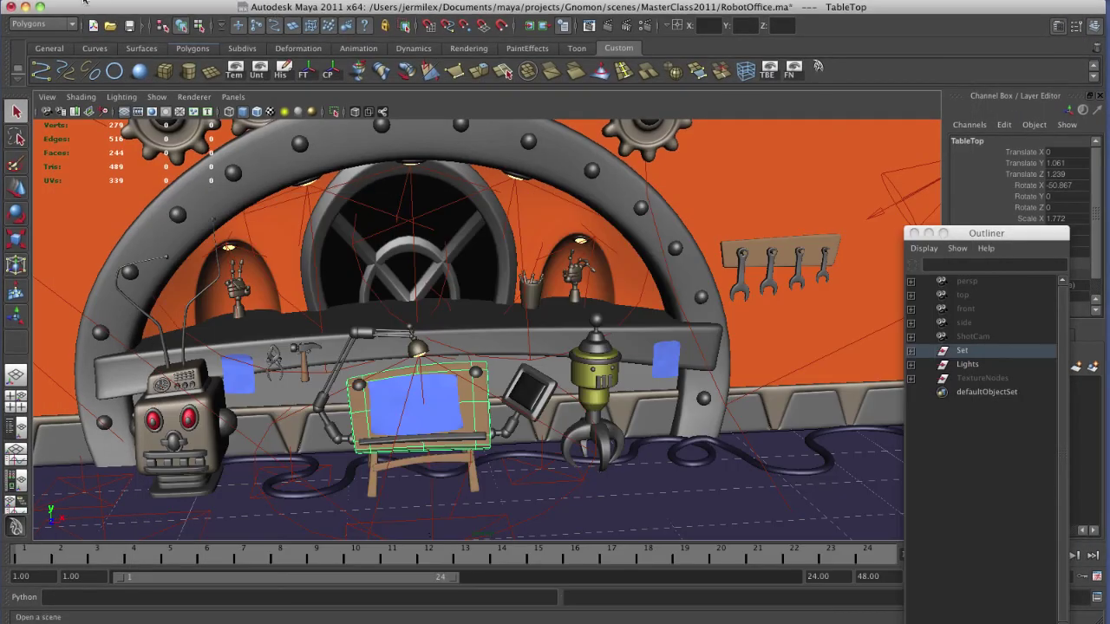
- Open the scene LOTLsceneLayout.ma without saving changes to RobotOffice.ma and dismiss the file-reading message
left_click(84, 3)
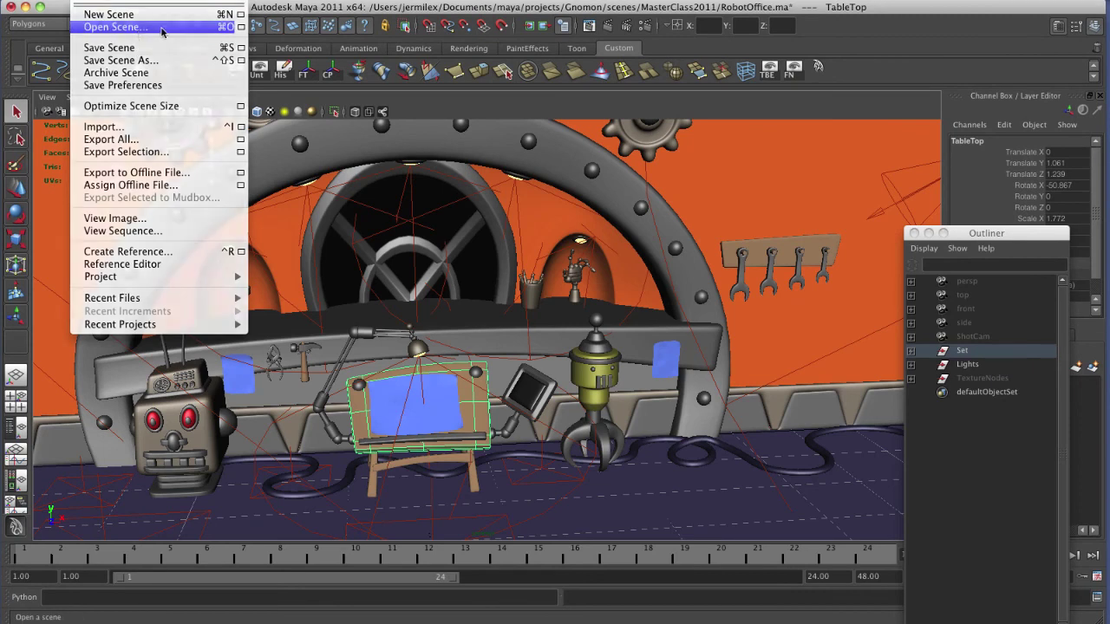
left_click(130, 30)
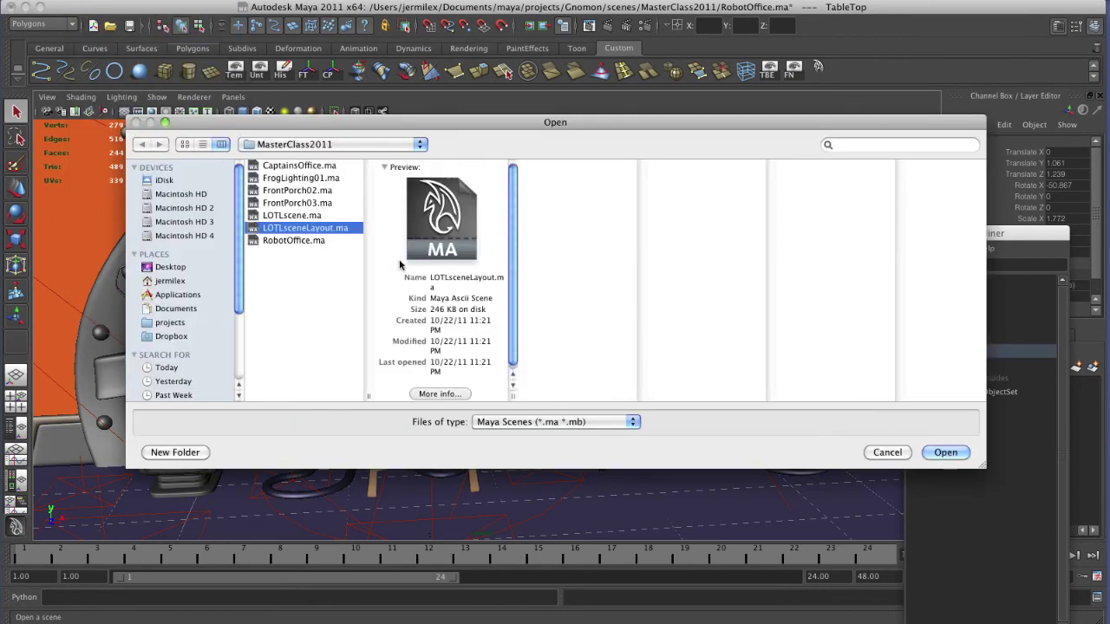
left_click(945, 452)
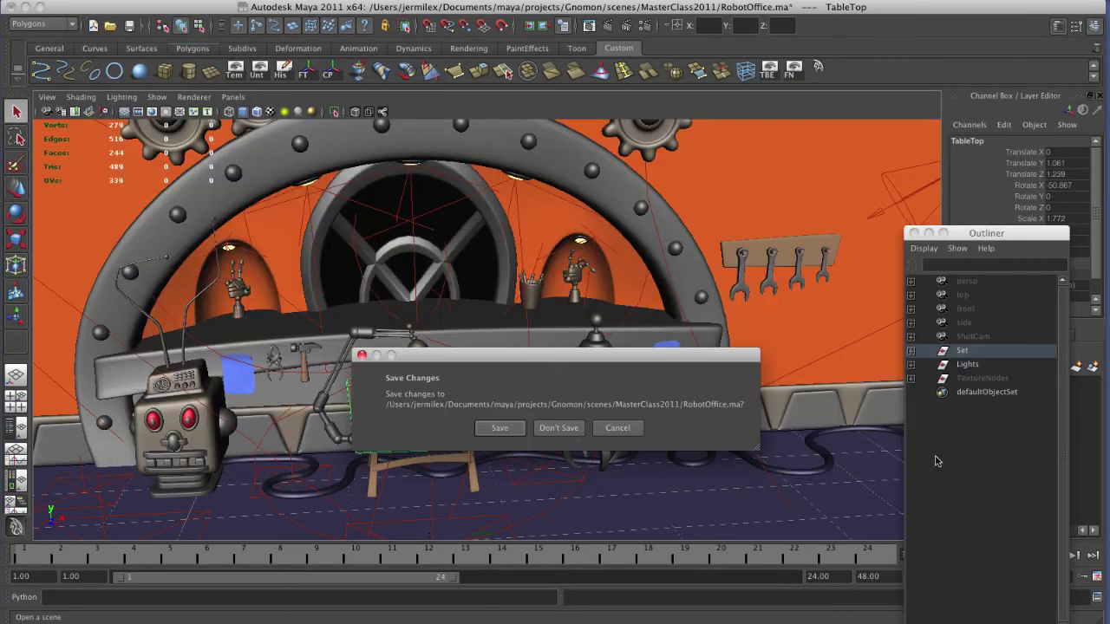
left_click(560, 428)
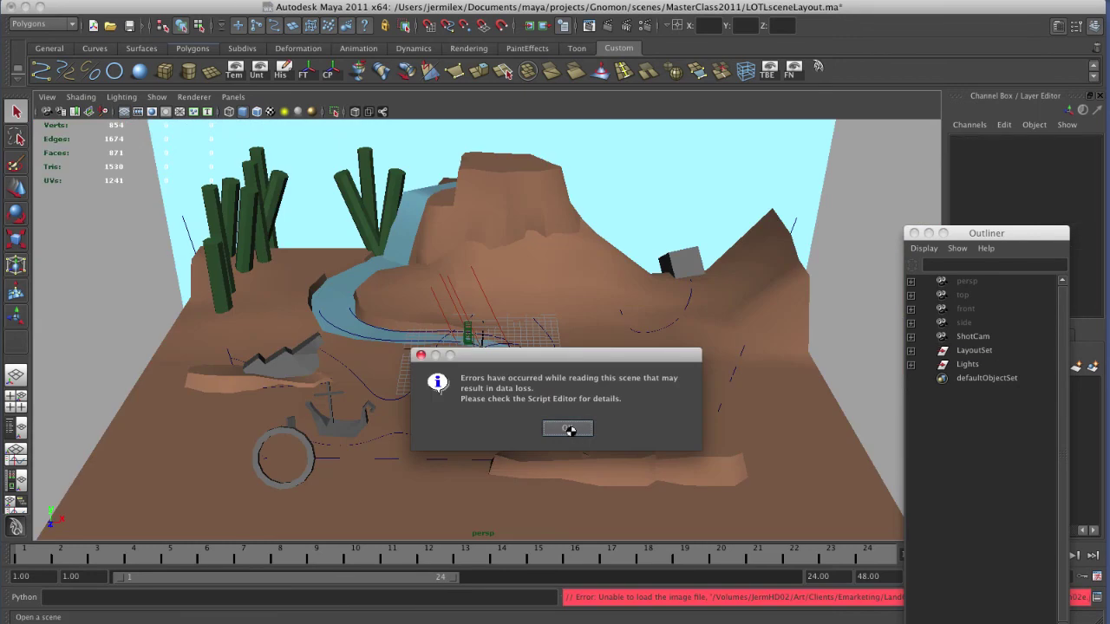
left_click(568, 430)
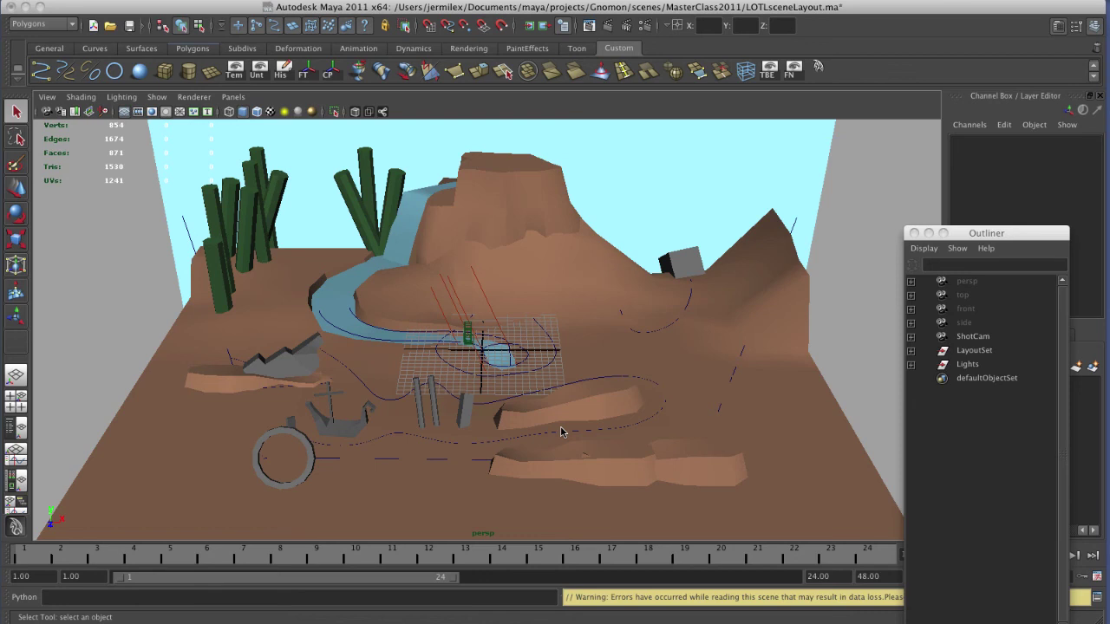
- Examine the rough layout set from several angles, selecting the ShotCam camera and the ground plane
left_click_drag(676, 411, 590, 407, "alt")
right_click_drag(590, 408, 562, 403, "alt")
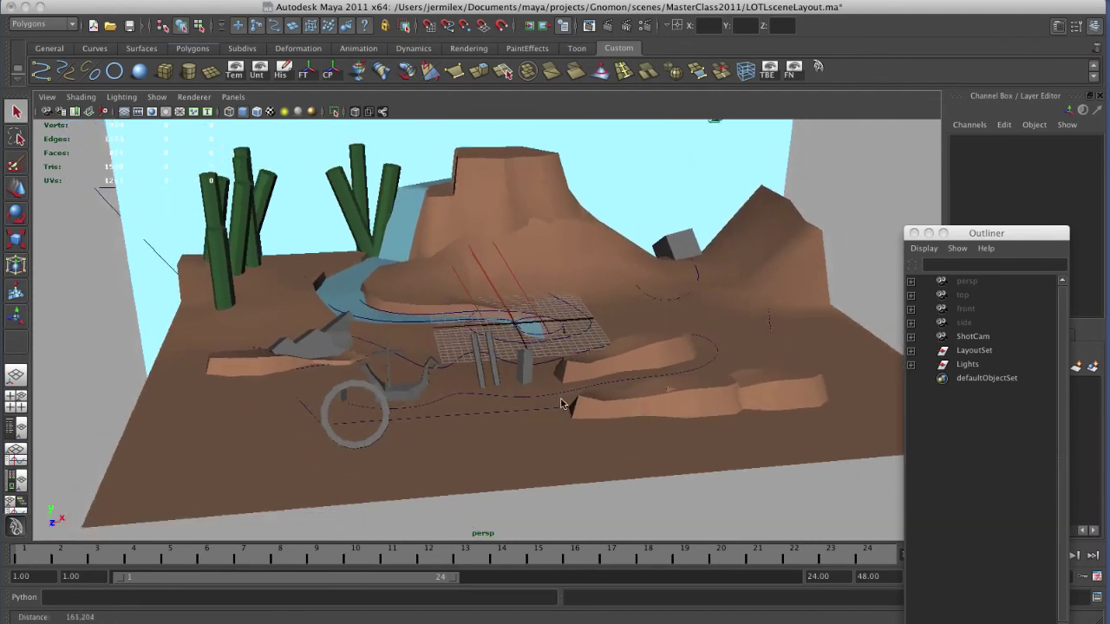
left_click_drag(562, 404, 594, 342, "alt")
left_click(598, 253)
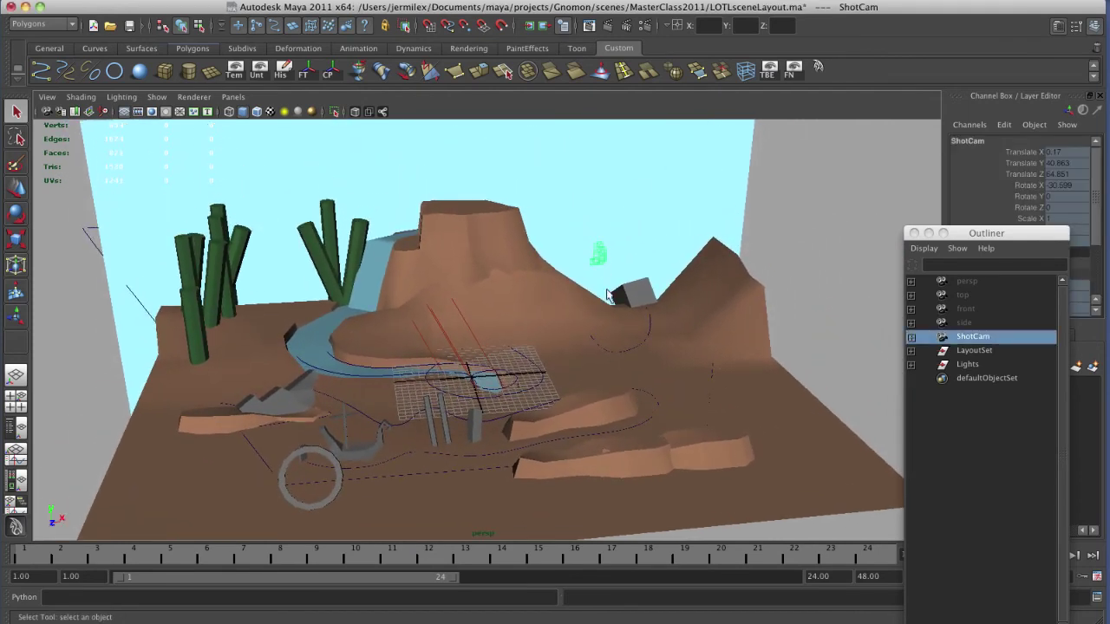
left_click_drag(682, 359, 705, 366, "alt")
left_click(799, 261)
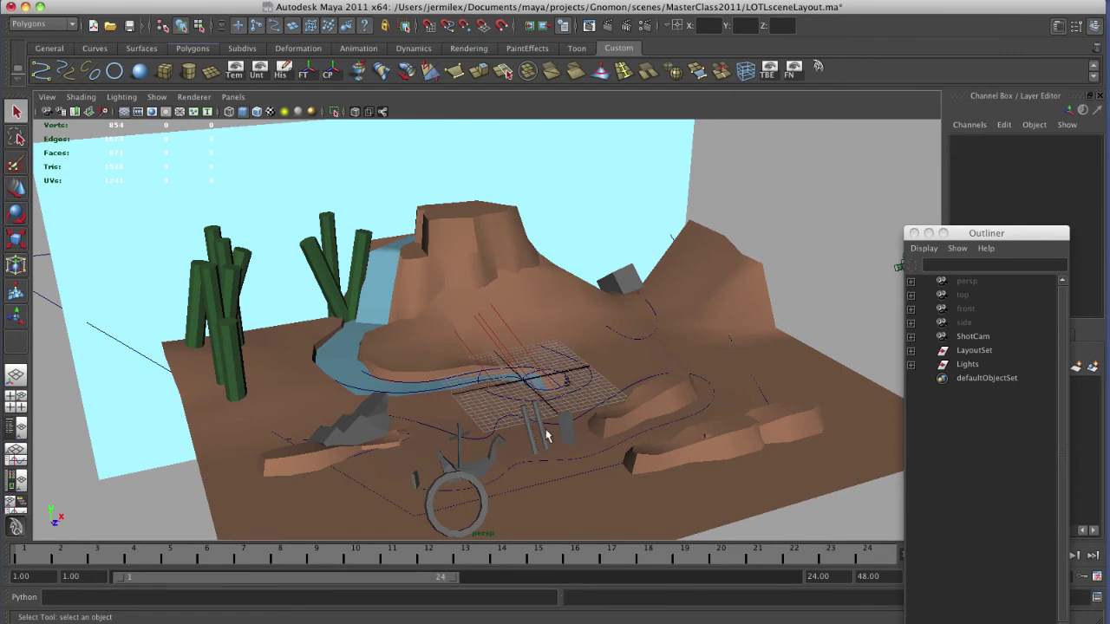
left_click(581, 503)
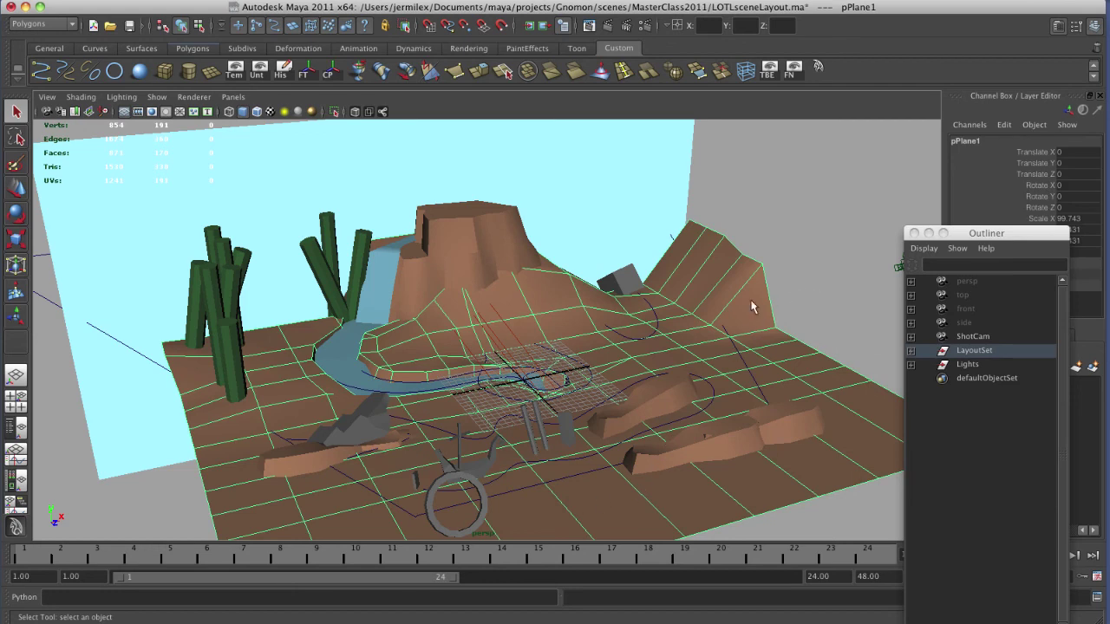
- Open the scene LOTLscene.ma without saving changes to the layout scene
left_click(89, 2)
left_click(111, 29)
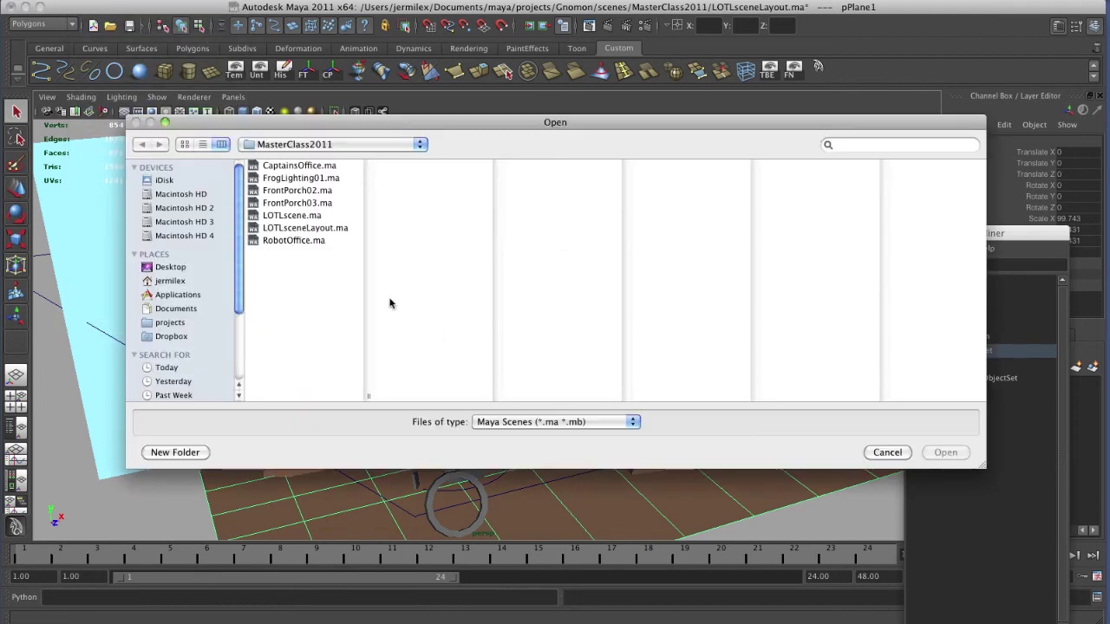
left_click(303, 216)
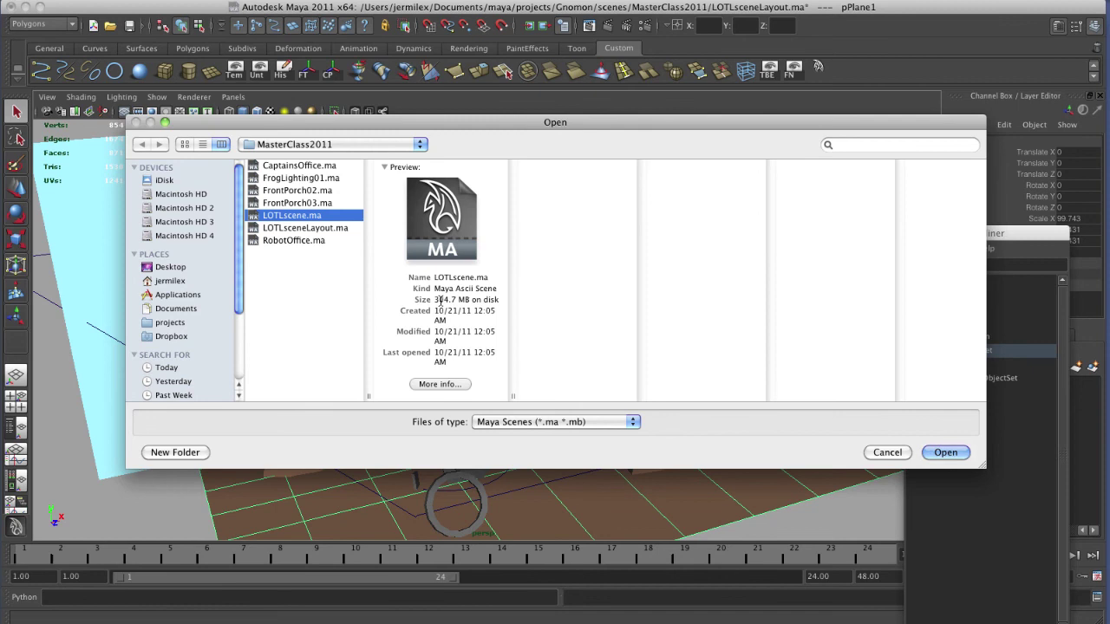
left_click(943, 451)
left_click(565, 426)
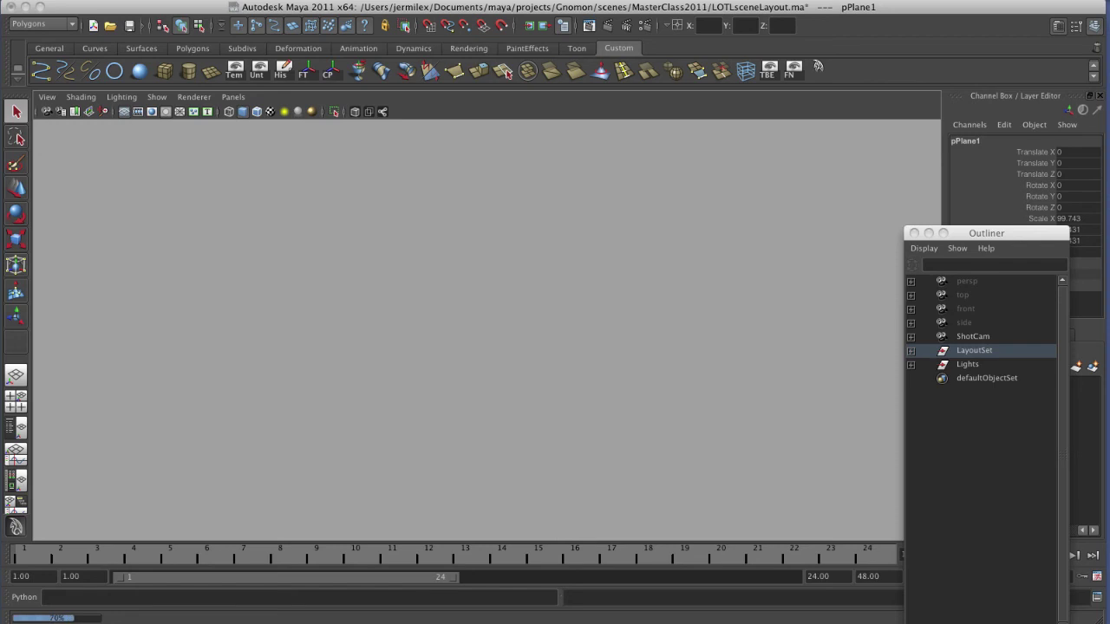
- Switch to Finder and preview 0001j_LOTL_sketch.jpg, 002a_LOTL_textureColor.jpg, 002a2_LOTL_textureOcc.jpg and 002b_LOTL.jpg, closing the preview at the end
key("super+Tab")
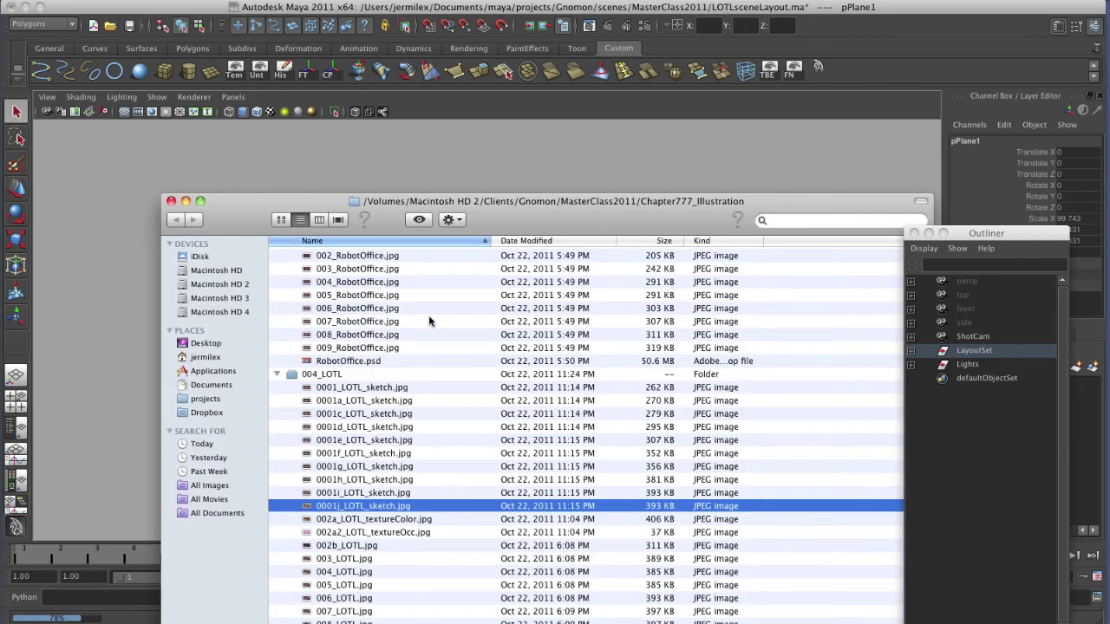
left_click(419, 220)
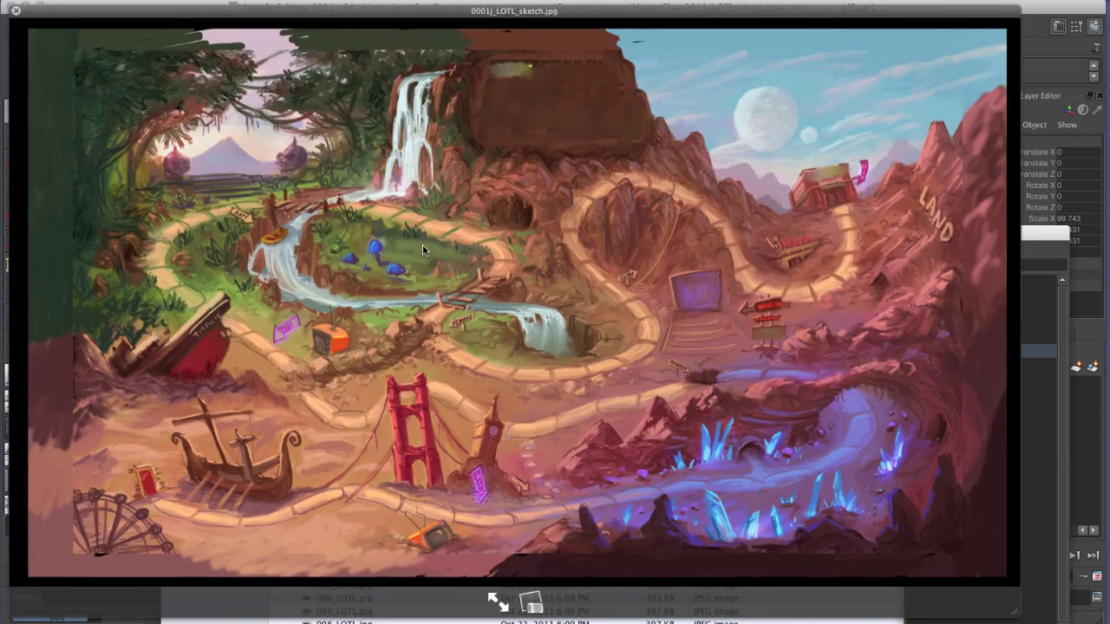
key("Down")
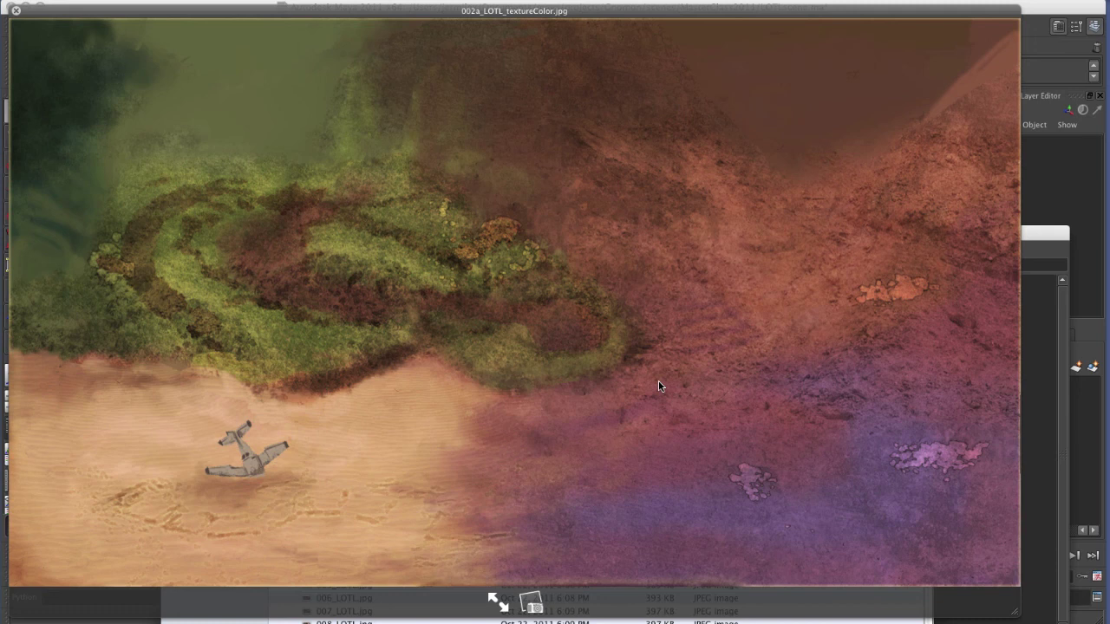
key("Down")
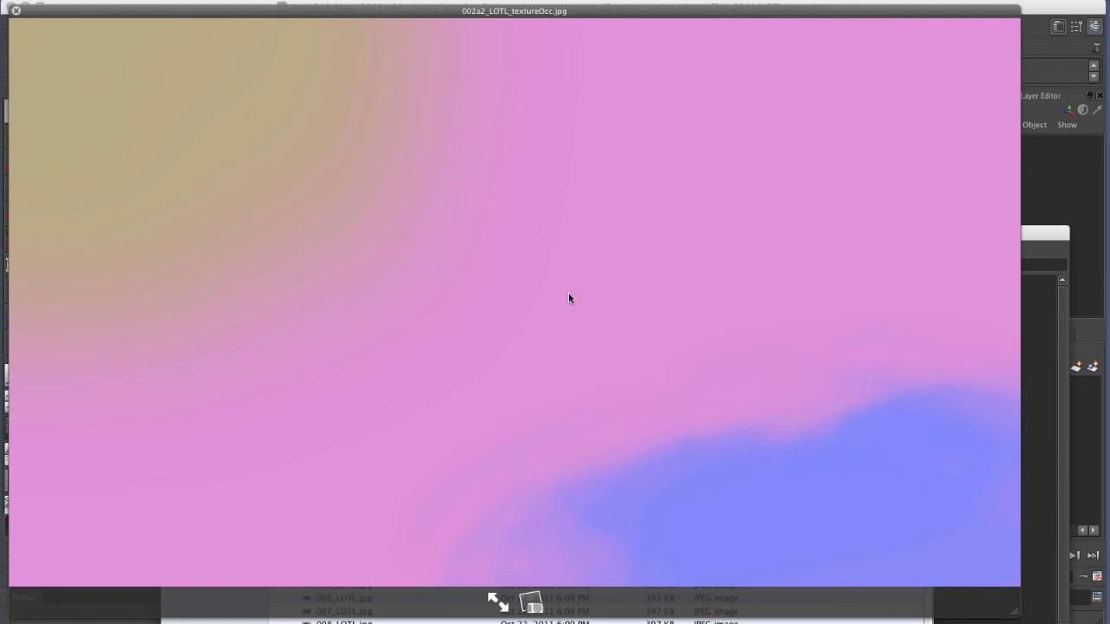
key("Down")
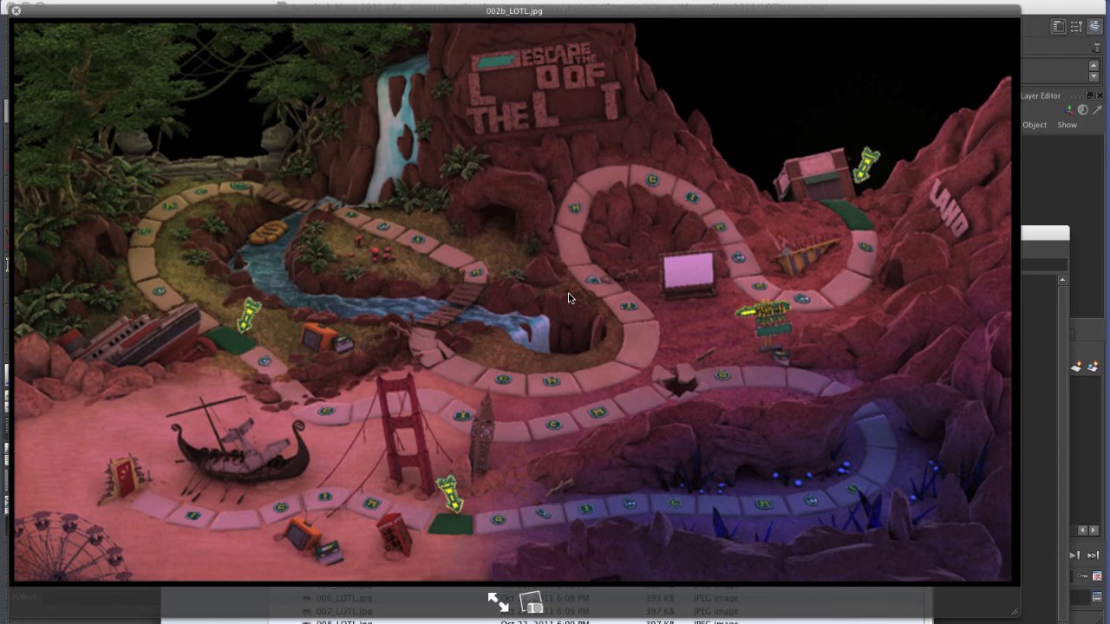
left_click(16, 11)
- Return to Maya, maximize the perspective view and examine the detailed LOTL set from afar and up close
left_click(196, 21)
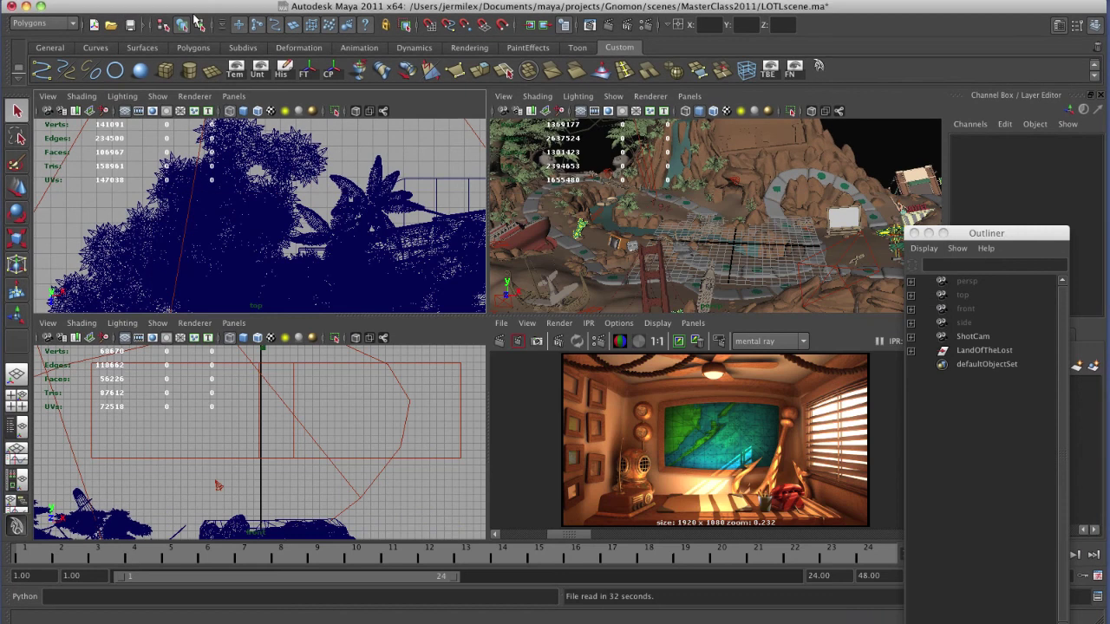
key("space")
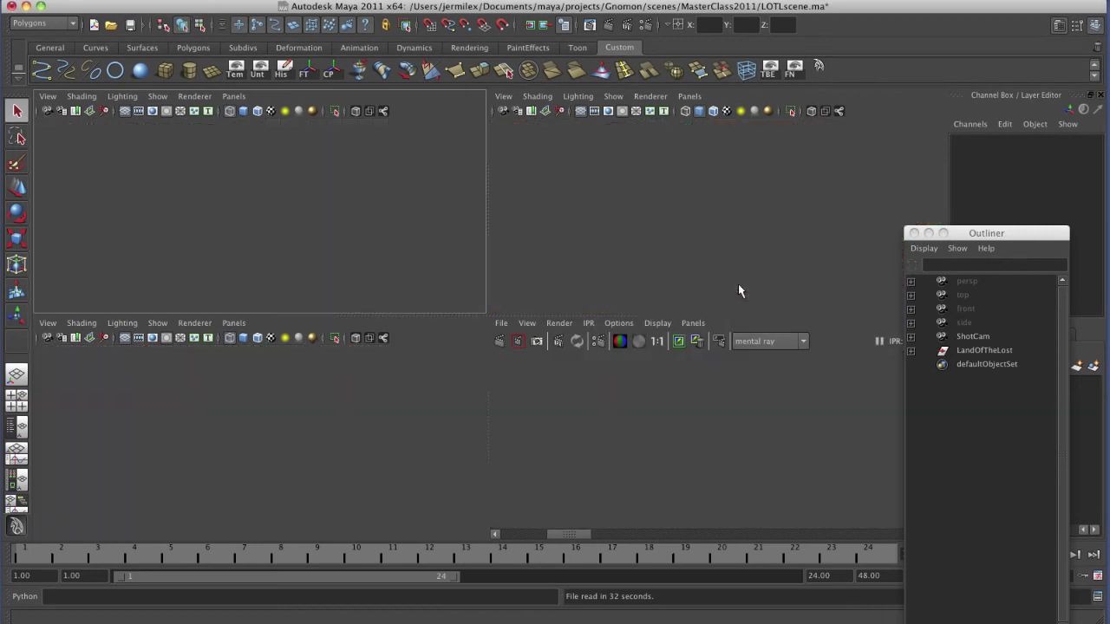
left_click_drag(611, 438, 421, 300, "alt")
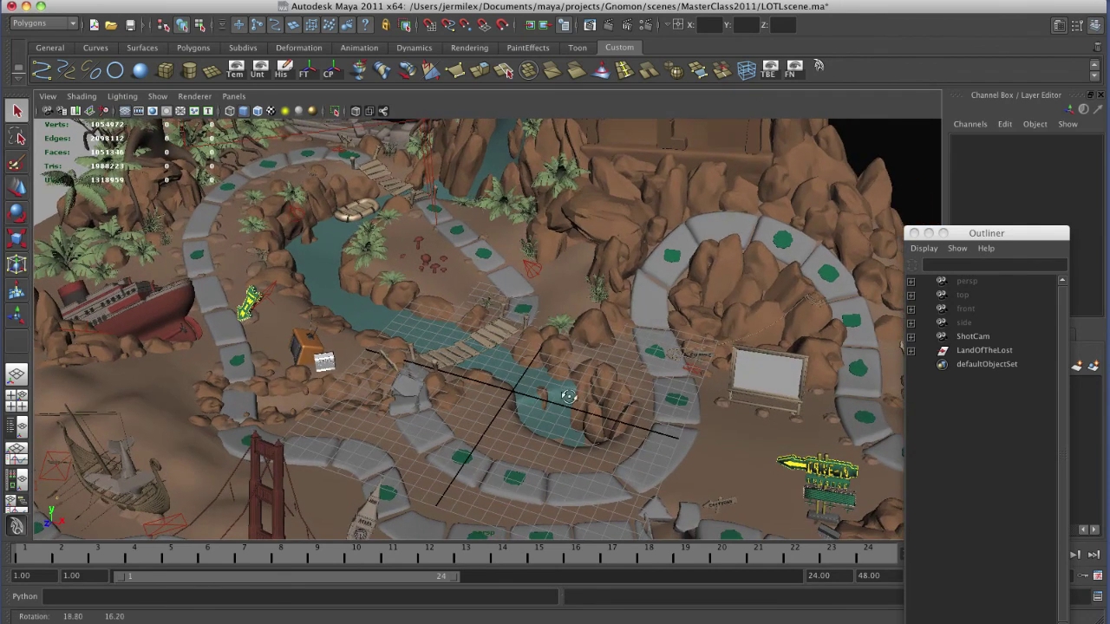
right_click_drag(547, 392, 239, 317, "alt")
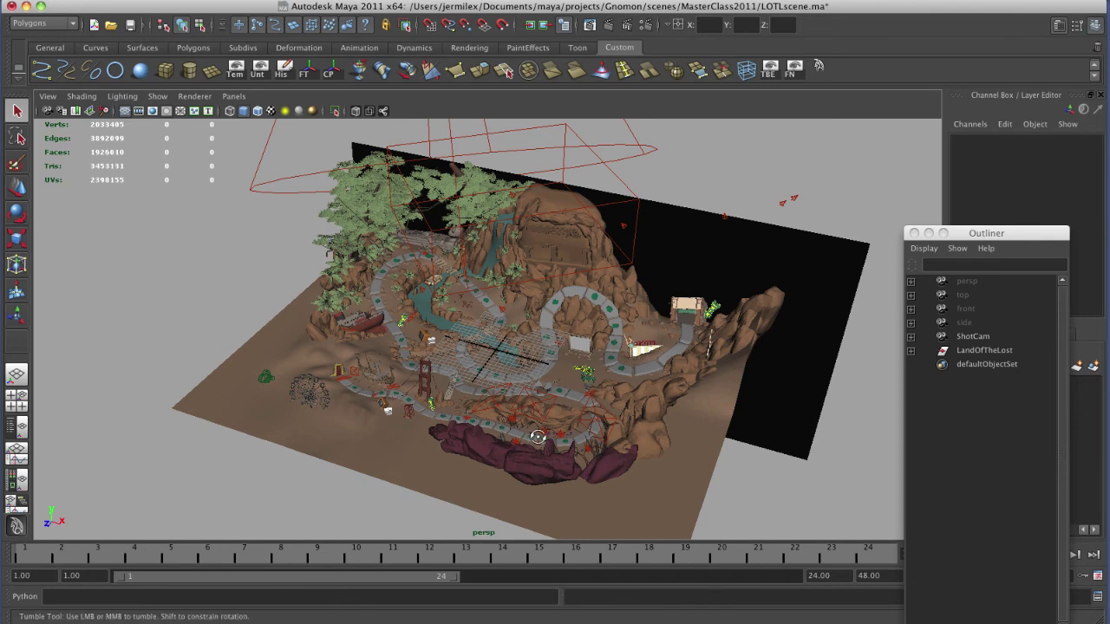
left_click_drag(532, 438, 475, 423, "alt")
scroll(503, 425, "up", 3)
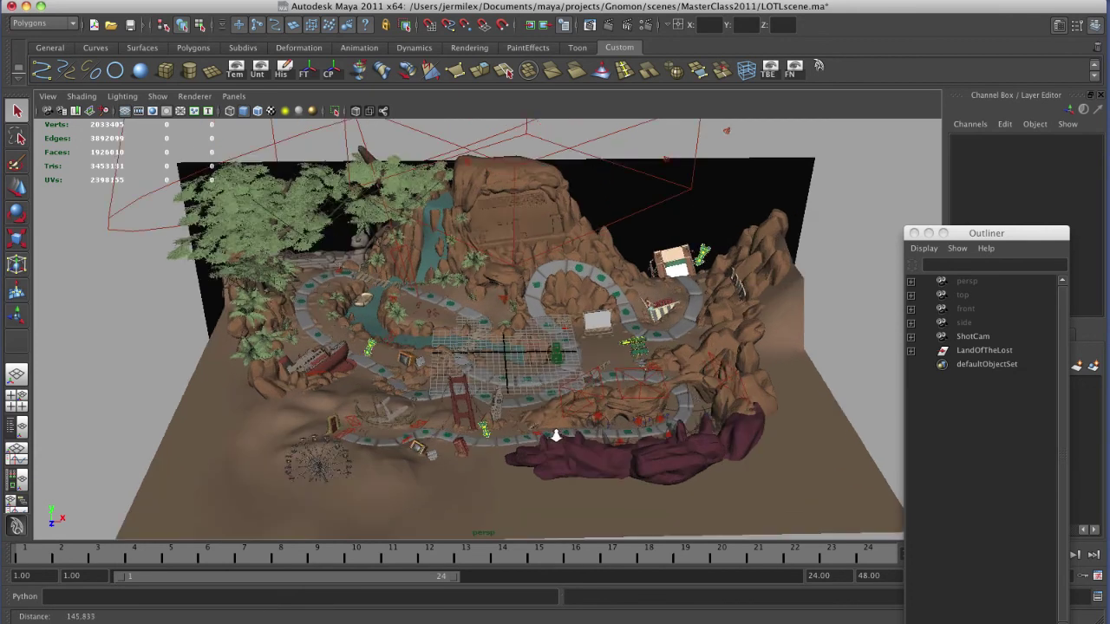
scroll(572, 437, "up", 4)
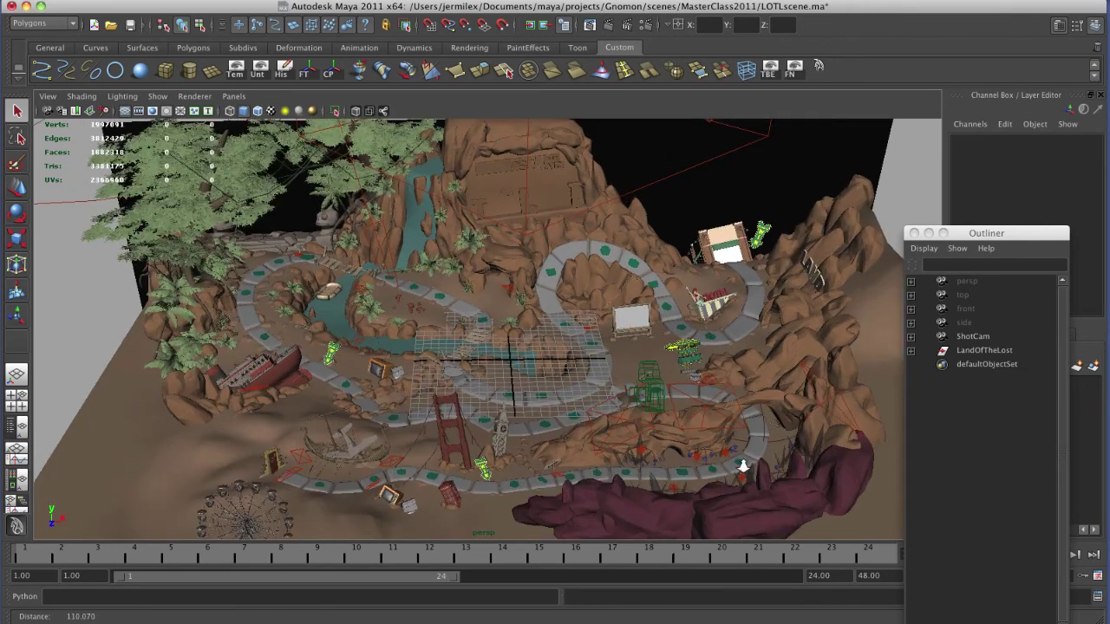
scroll(780, 475, "up", 2)
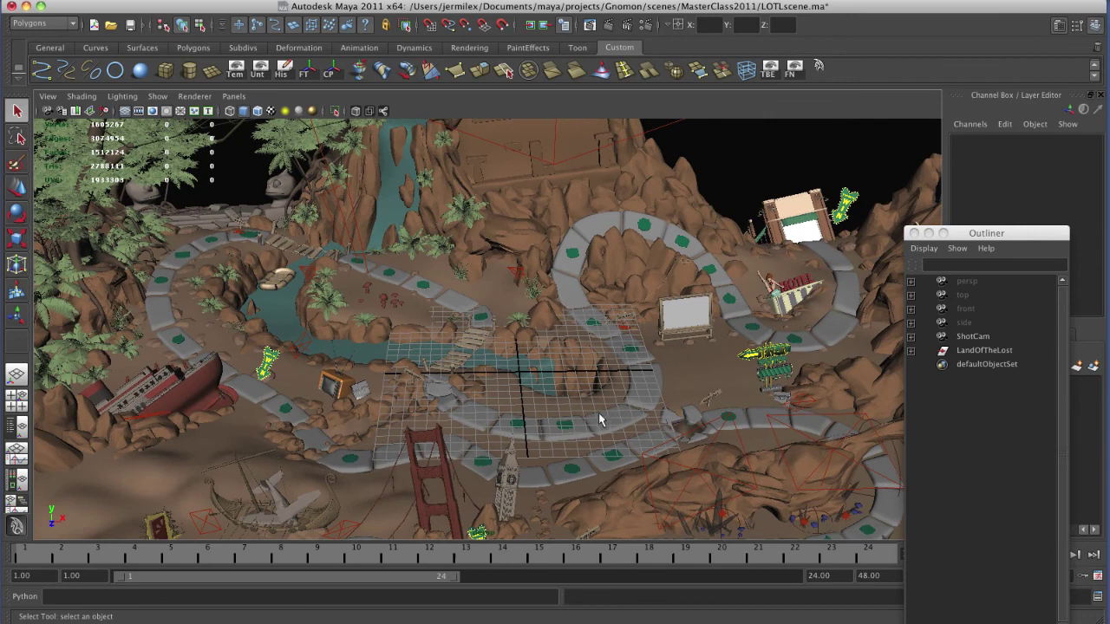
- Expand the LandOfTheLost group and its Lights subgroup in the Outliner, and reposition the Outliner so the light list fits
left_click(911, 350)
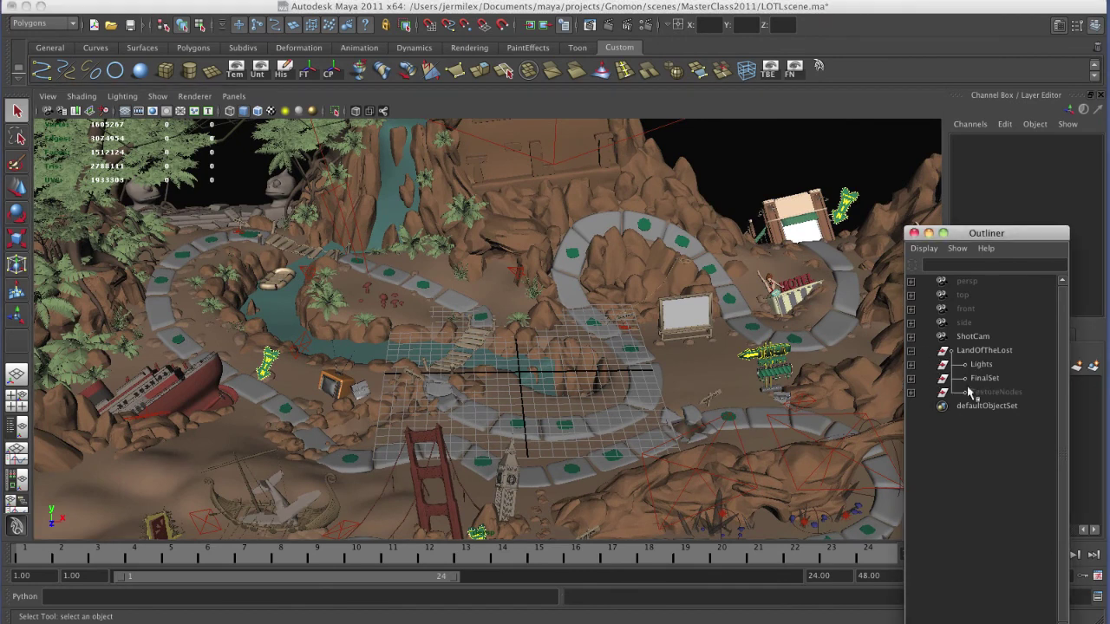
left_click(910, 364)
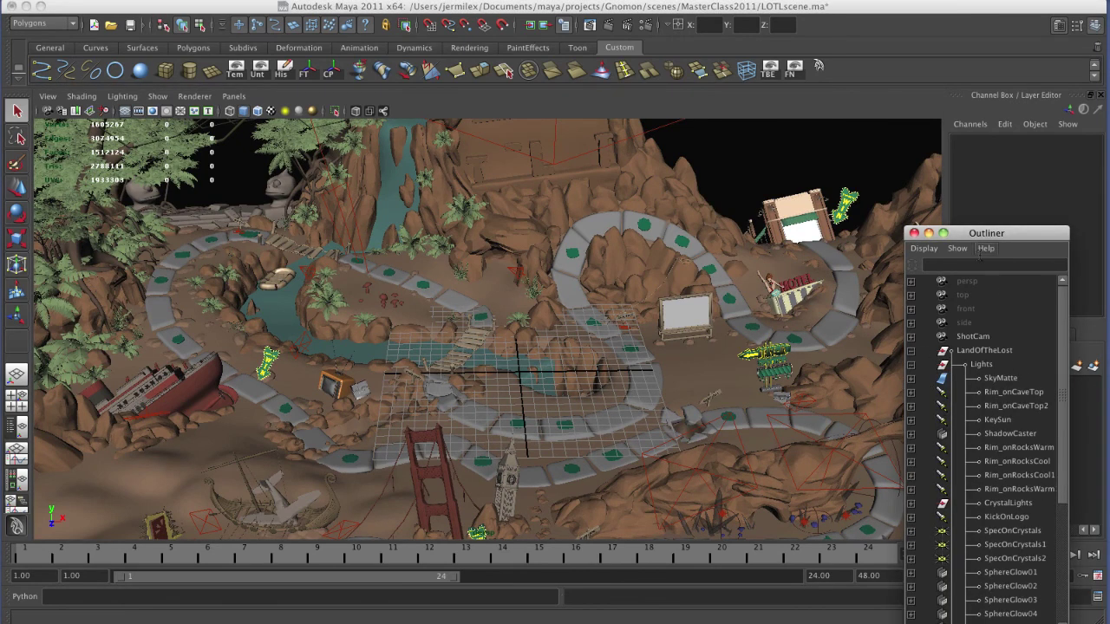
left_click_drag(989, 240, 938, 153)
left_click_drag(1012, 400, 1013, 202)
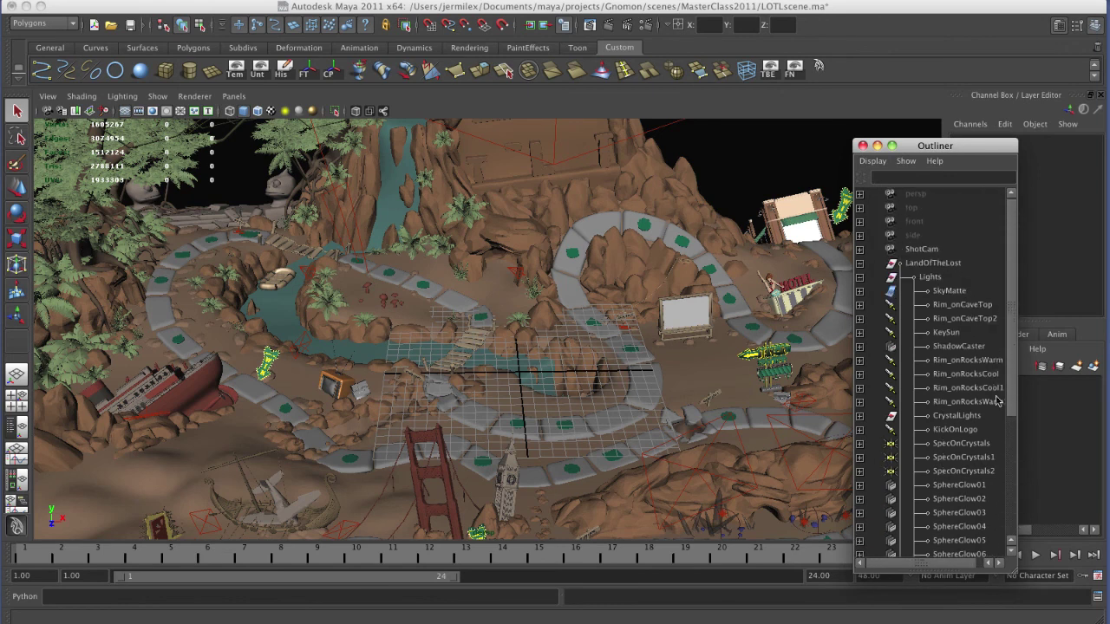
- Select SkyMatte in the Lights group to inspect the backdrop behind the set, and select the KeySun light
left_click(949, 292)
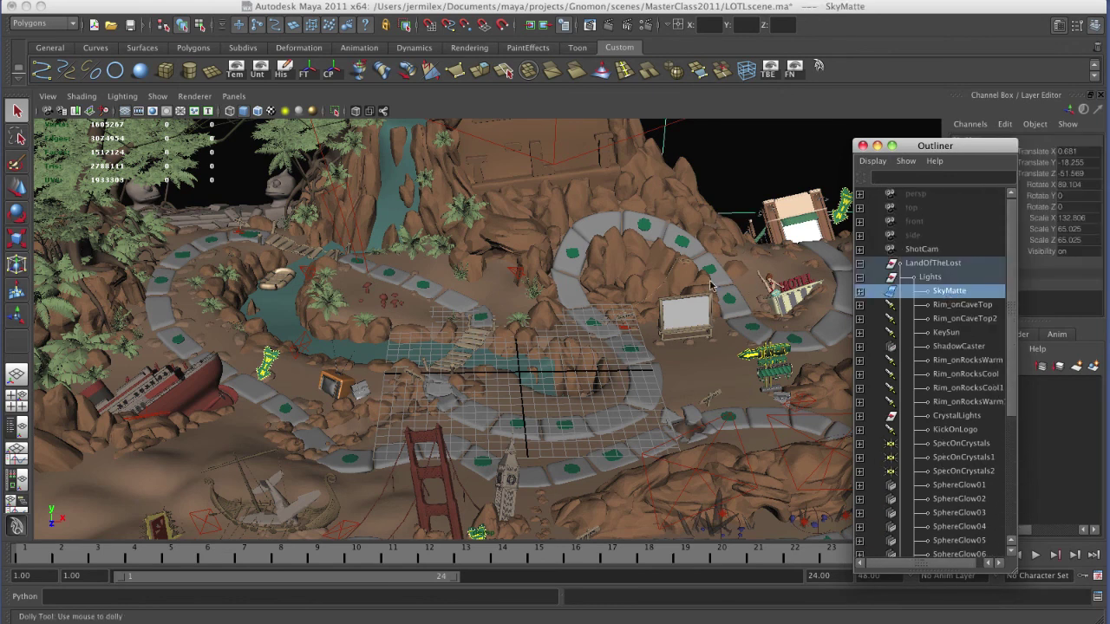
scroll(635, 272, "down", 6)
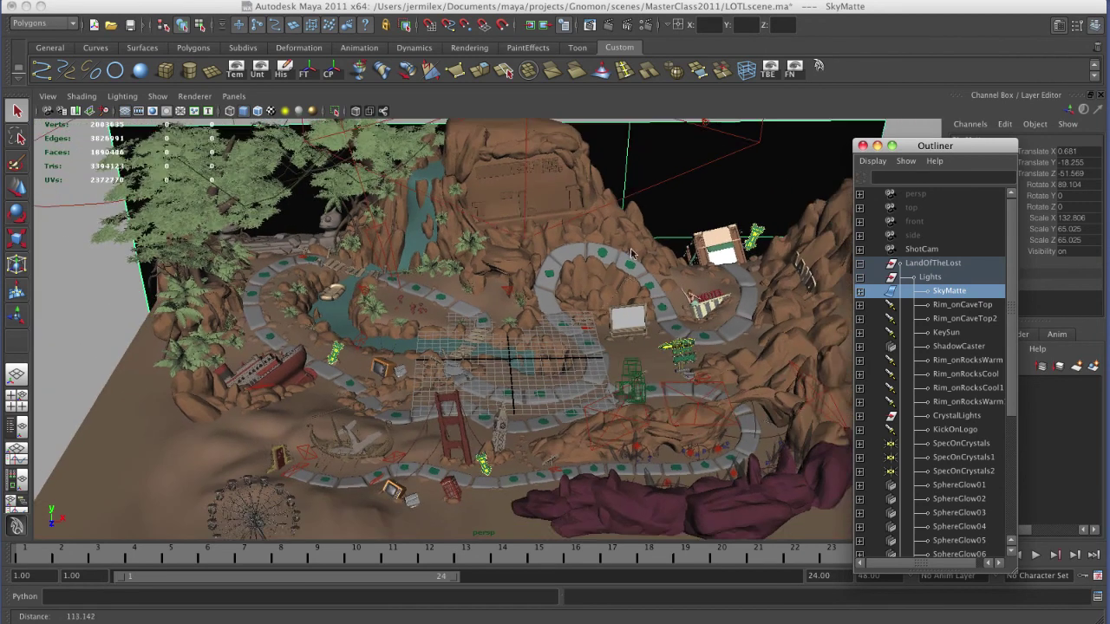
scroll(618, 292, "up", 4)
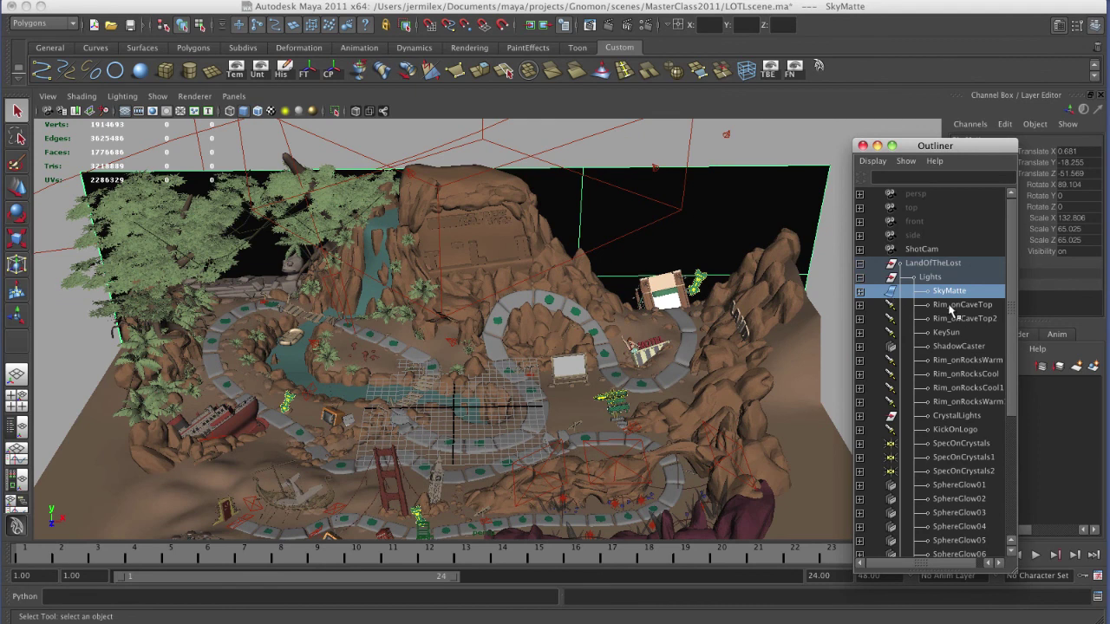
left_click(945, 335)
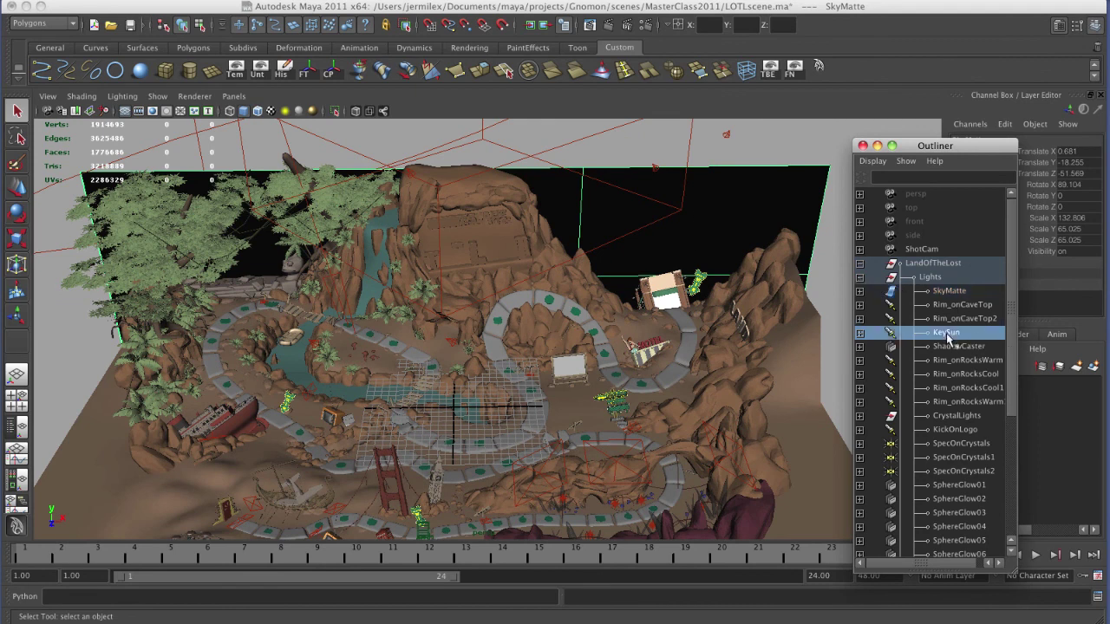
- Examine the position and cone of the selected KeySun light relative to the whole LOTL set from several angles
right_click_drag(653, 411, 420, 370, "alt")
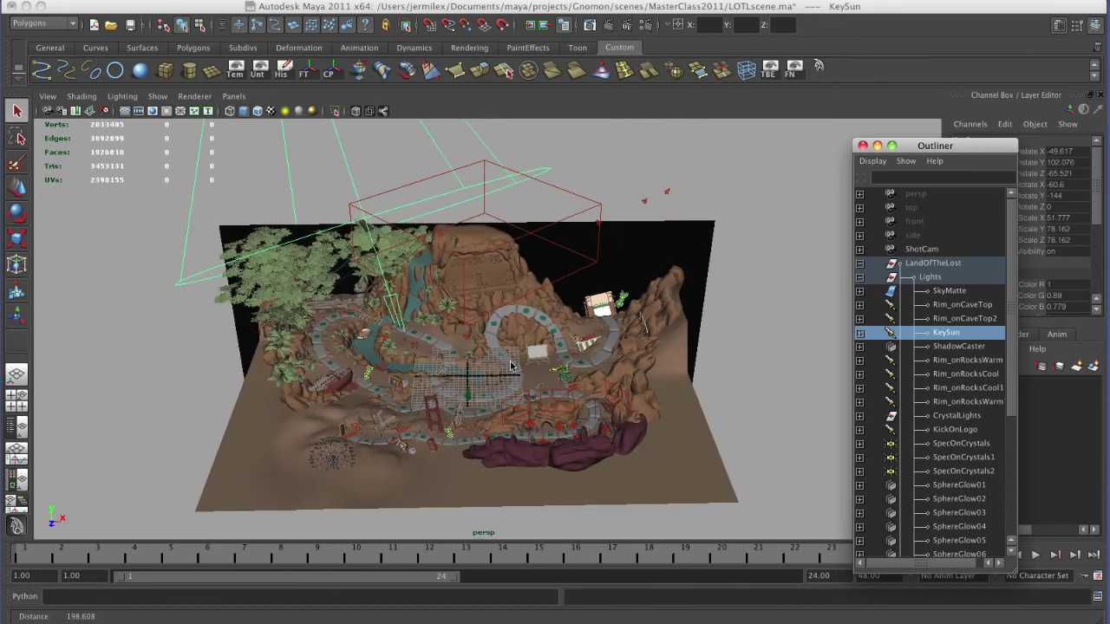
middle_click_drag(521, 399, 517, 431, "alt")
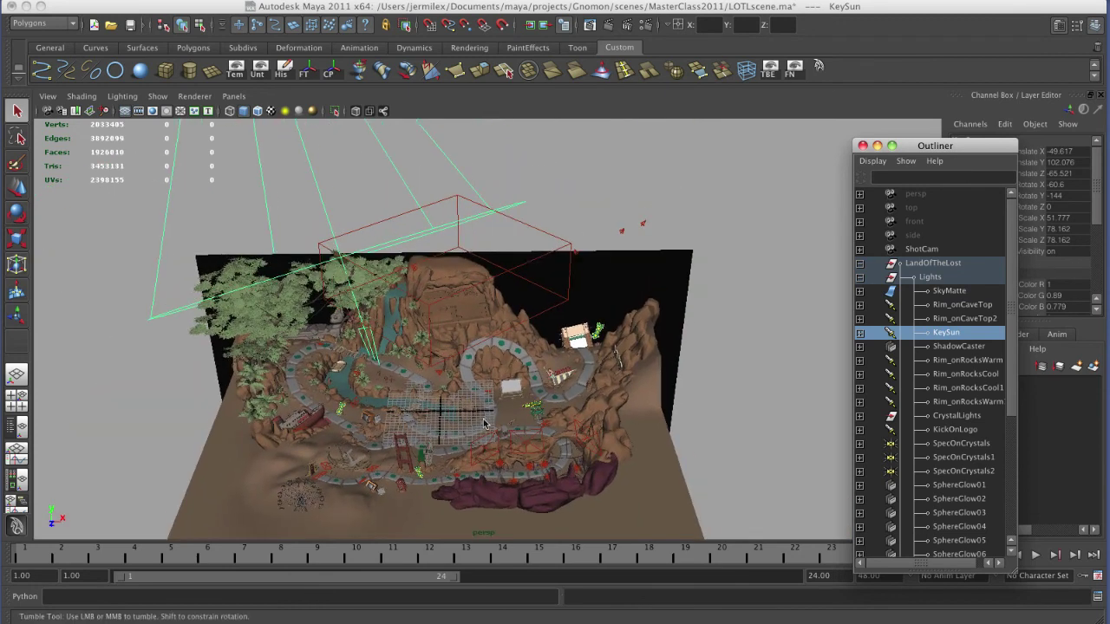
left_click_drag(483, 423, 485, 412, "alt")
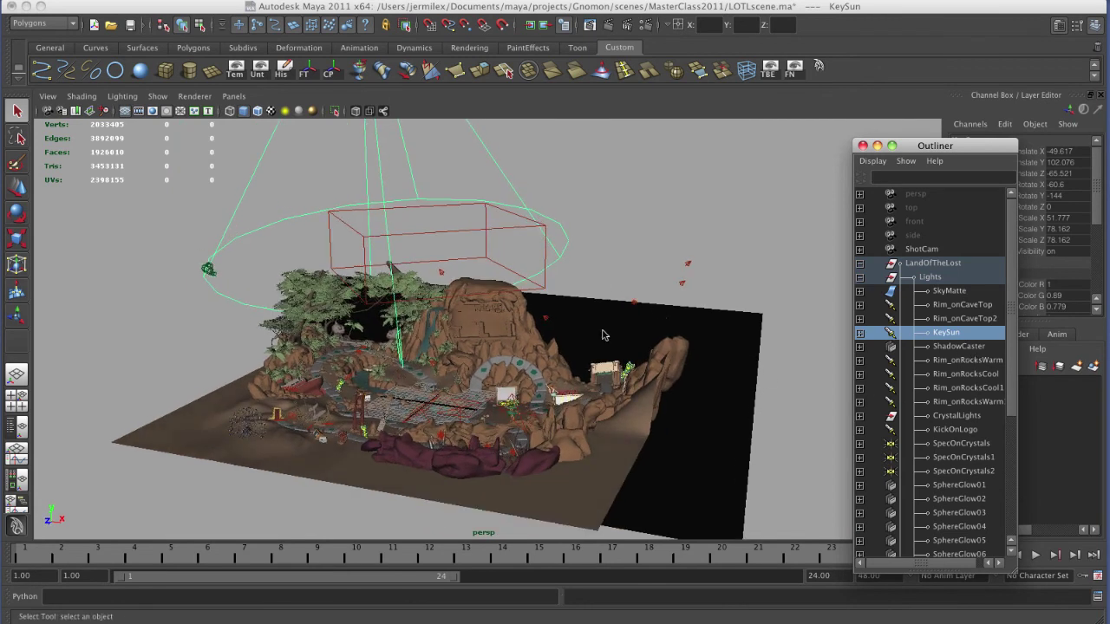
- Switch to Finder, compare 002b_LOTL.jpg, 003_LOTL.jpg and 004_LOTL.jpg in the preview, and close it
key("super+Tab")
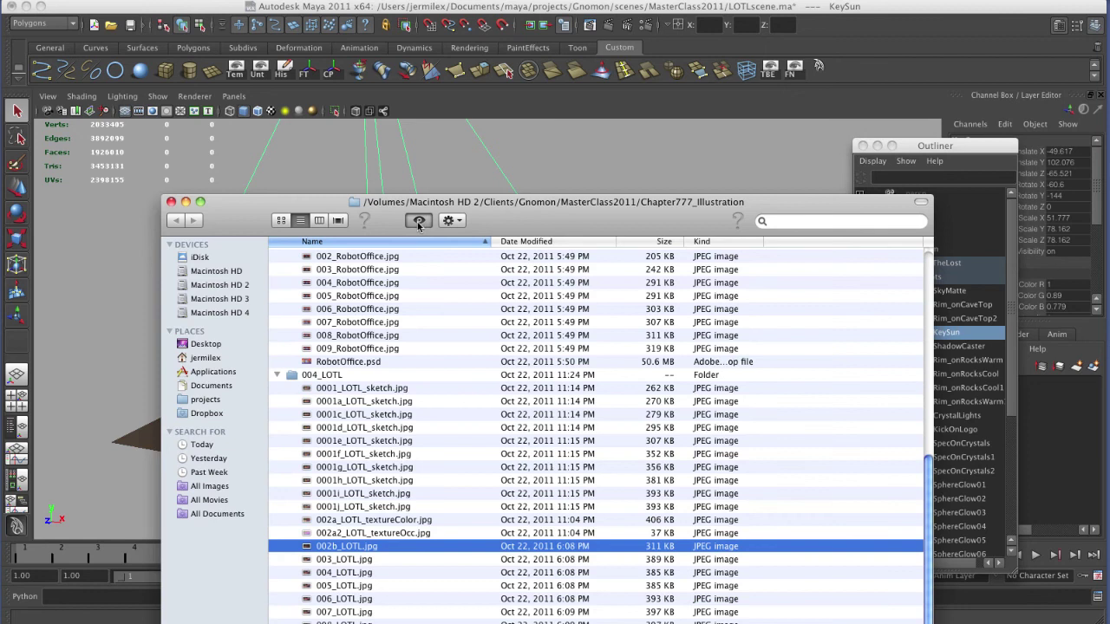
key("space")
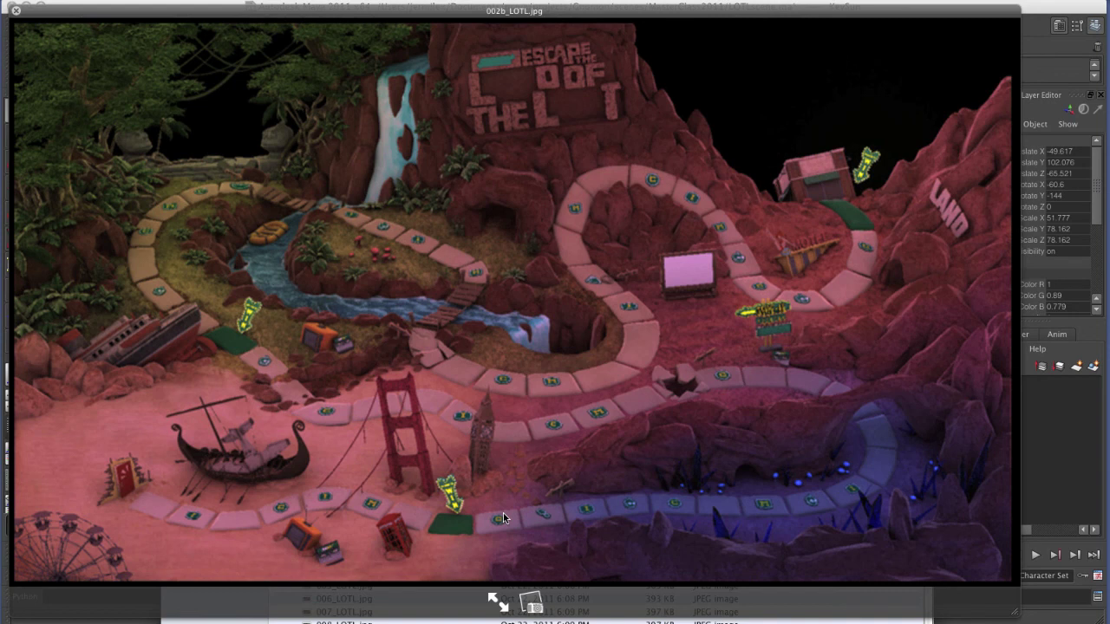
key("Down")
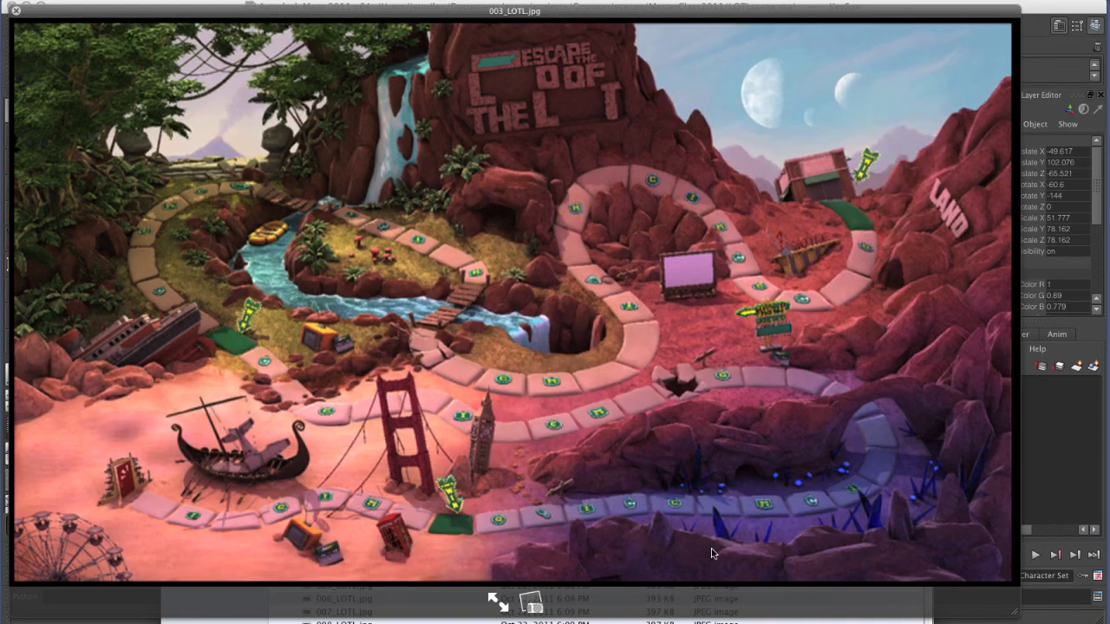
key("Up")
key("Down")
key("Down")
key("Up")
key("Down")
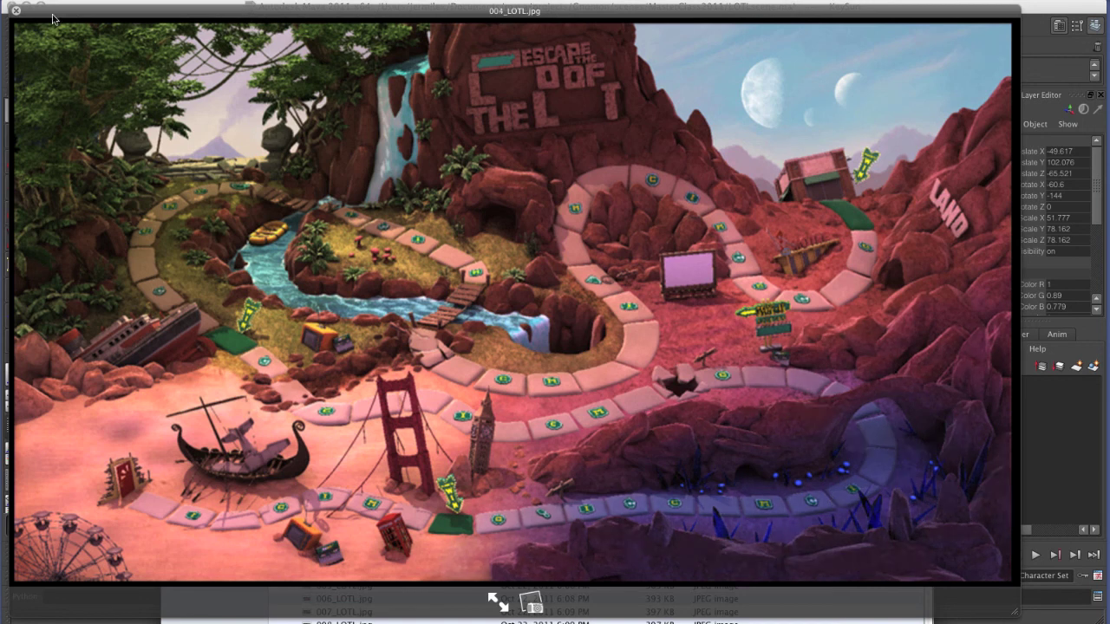
left_click(16, 11)
- Return to Maya, select ShadowCaster in the Lights group, inspect it around the set, and review its Render Stats before closing its attributes
left_click(343, 12)
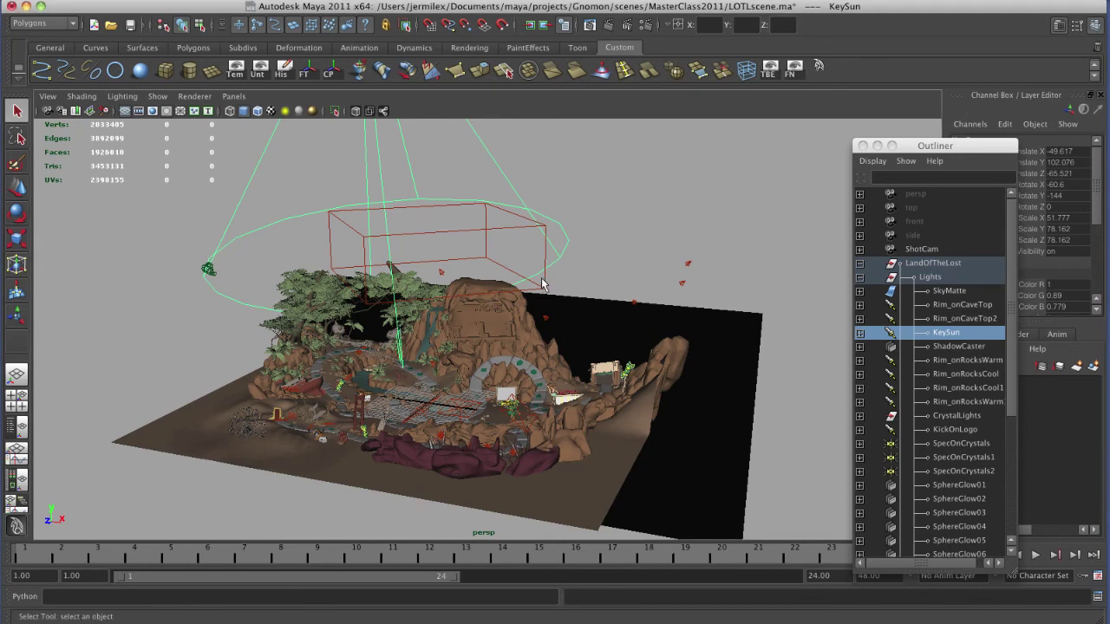
left_click(958, 346)
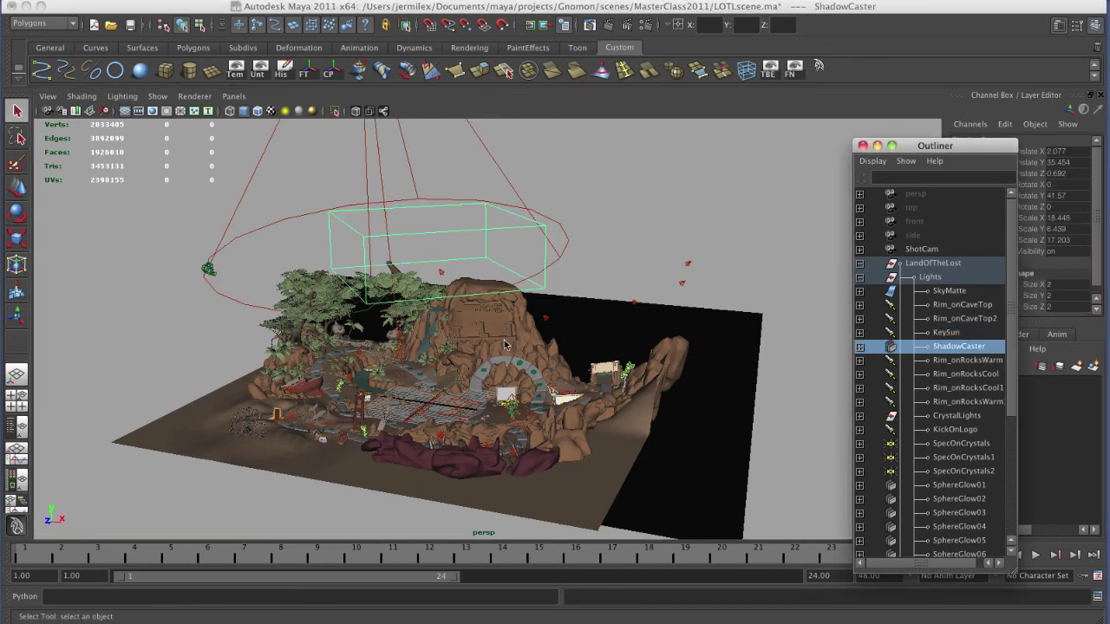
left_click_drag(535, 386, 612, 391, "alt")
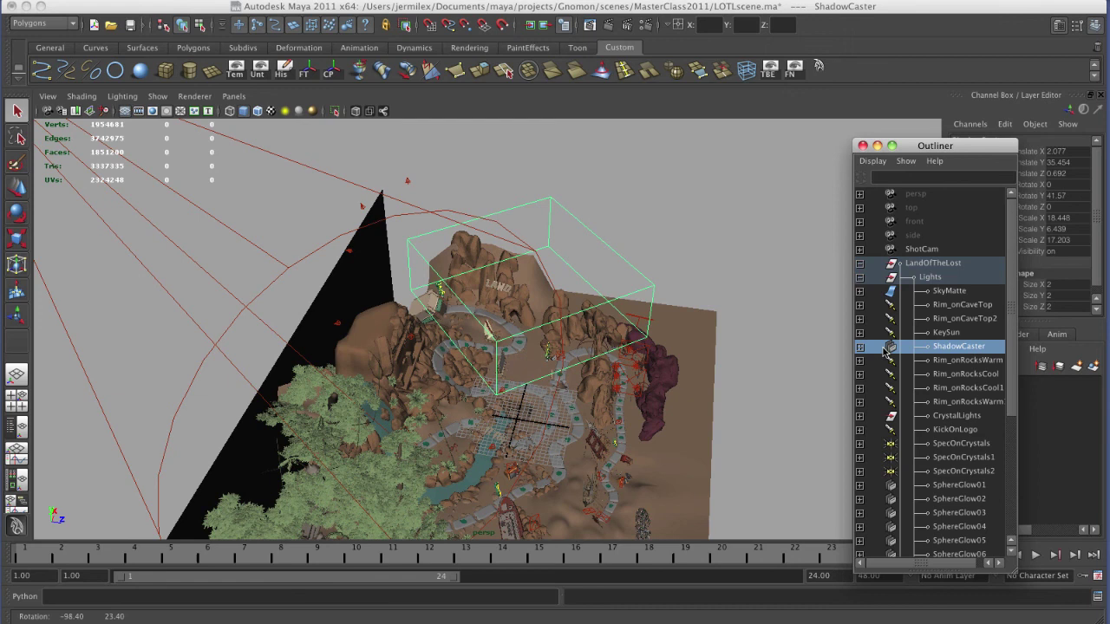
right_click_drag(684, 466, 643, 452)
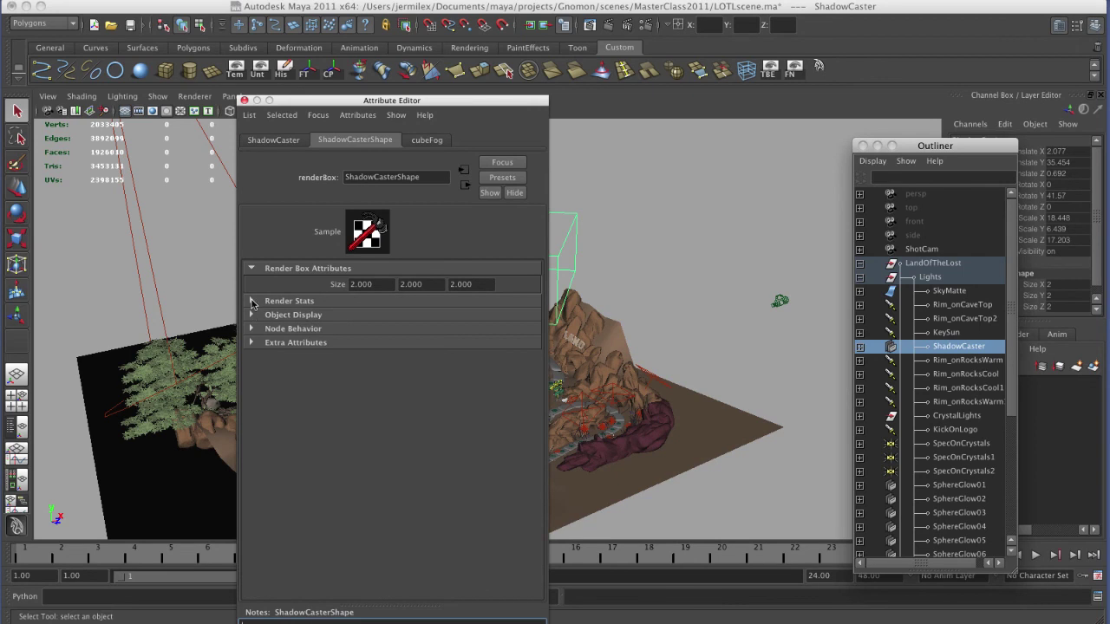
left_click(251, 301)
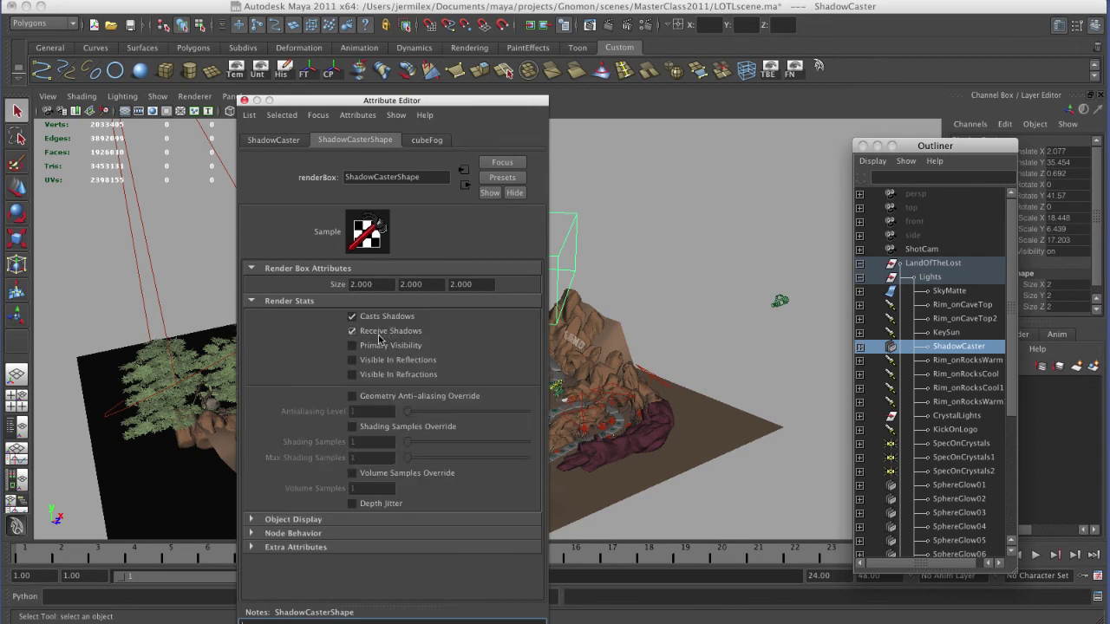
left_click(245, 99)
- Switch to Finder and preview the LOTL renders from 004_LOTL.jpg to 006_LOTL.jpg, comparing 005_LOTL.jpg with 006_LOTL.jpg
key("super+Tab")
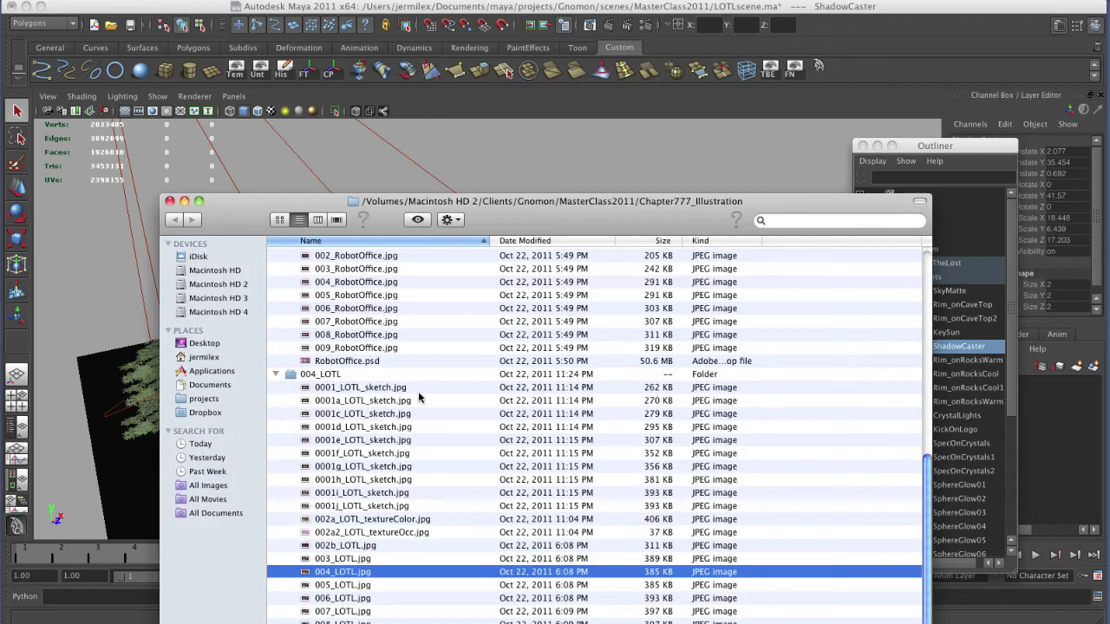
left_click(418, 220)
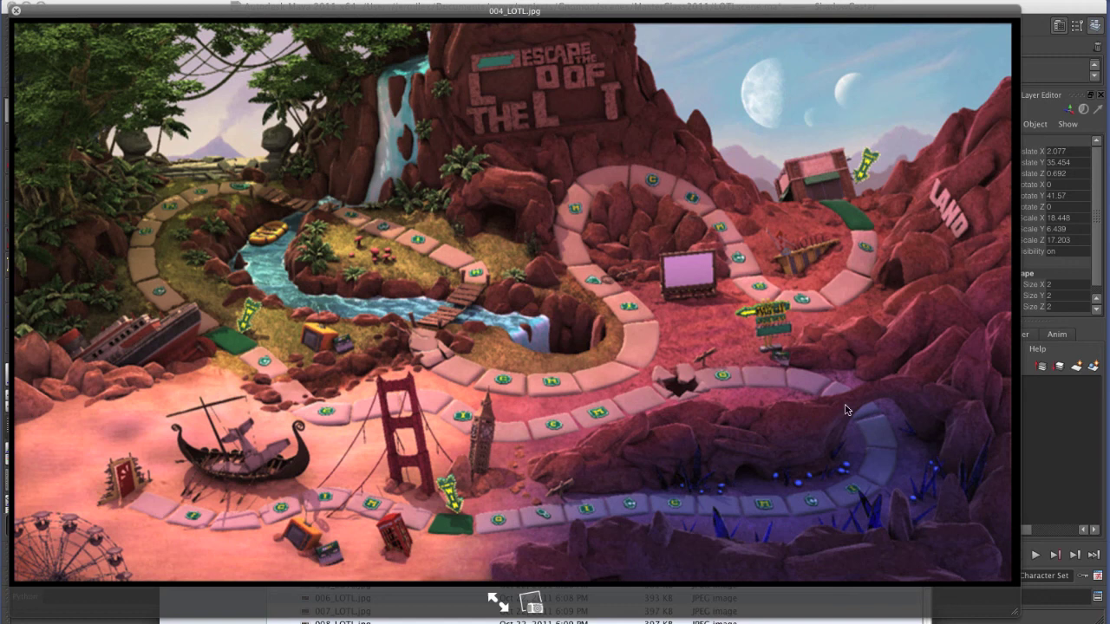
key("Down")
key("Down")
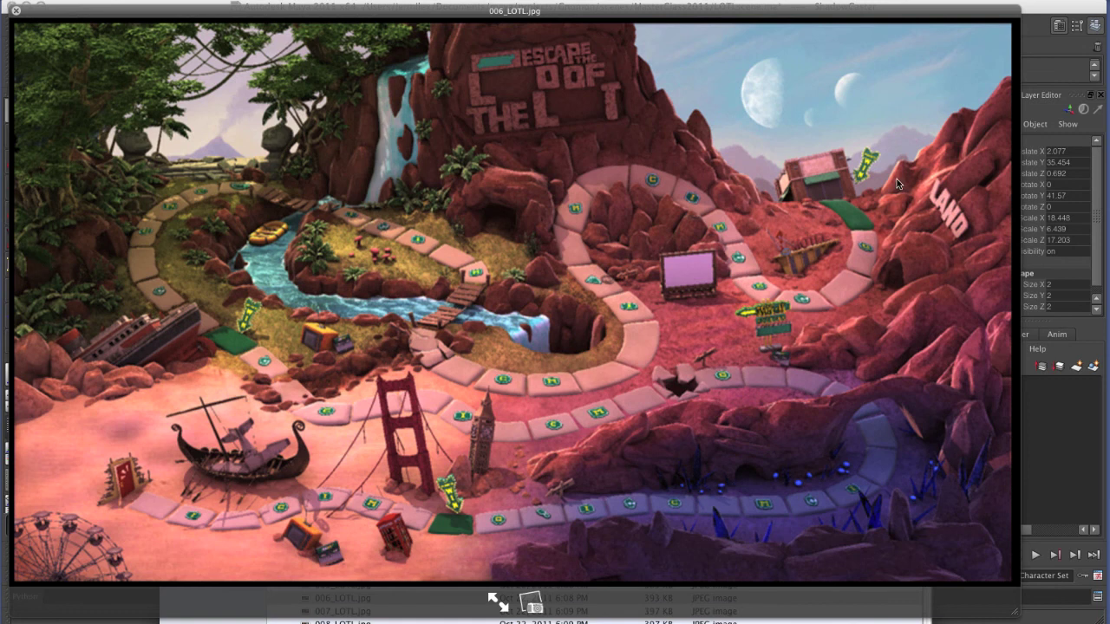
key("Up")
key("Down")
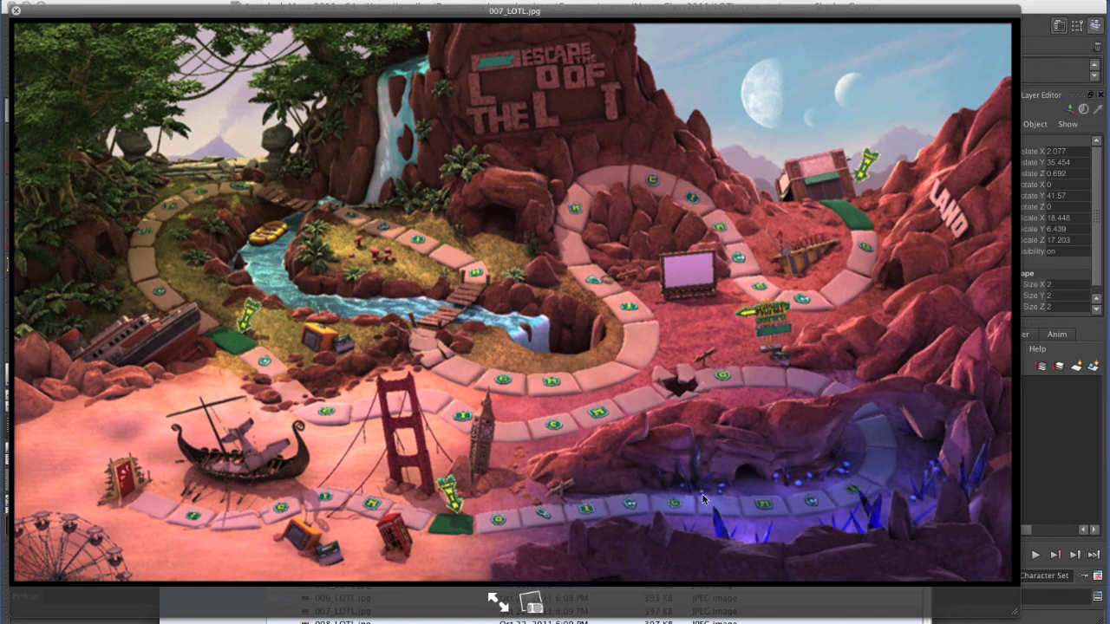
- Alternate between 006_LOTL.jpg and 007_LOTL.jpg to compare the lighting on the crystals in the cave area
key("Up")
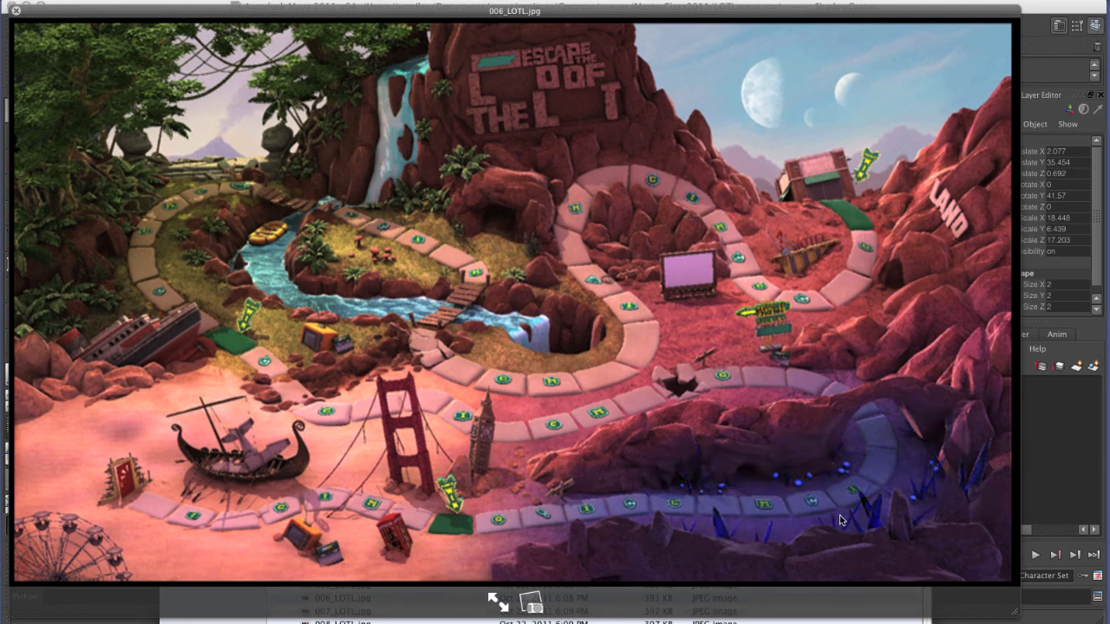
key("Down")
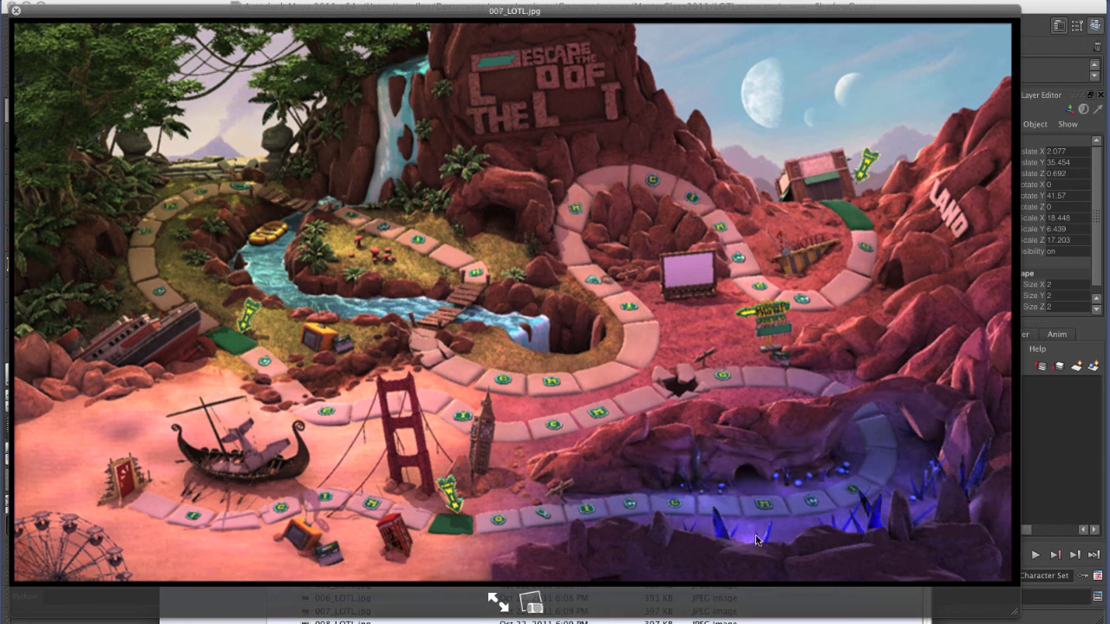
key("Up")
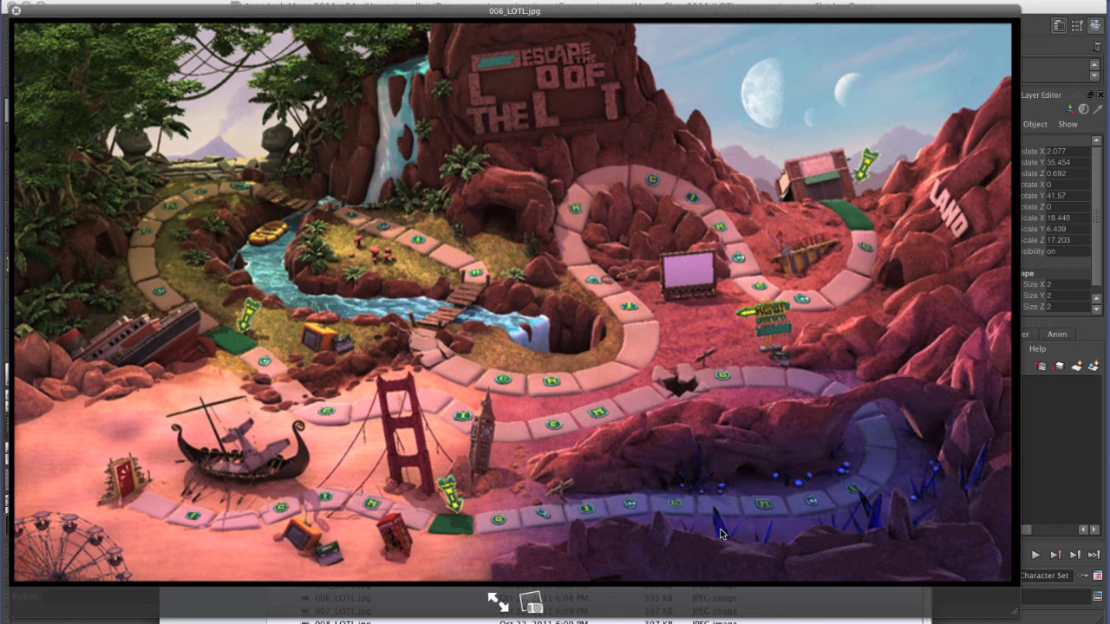
key("Down")
key("Up")
key("Down")
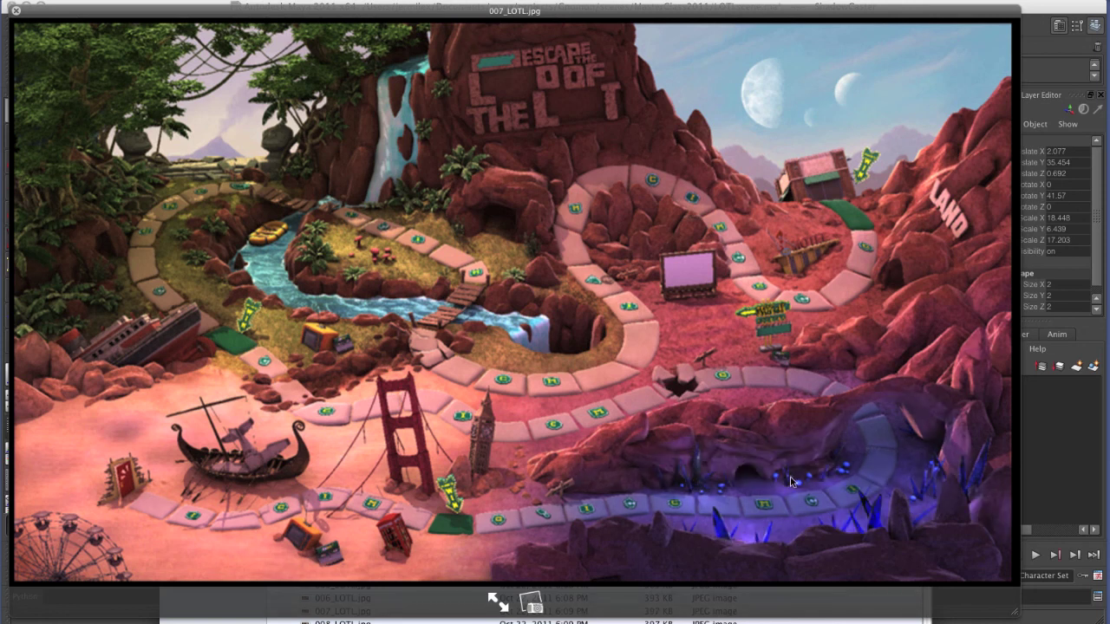
- Compare 008_LOTL.jpg with 007_LOTL.jpg around the crystal cave and close the preview
key("Down")
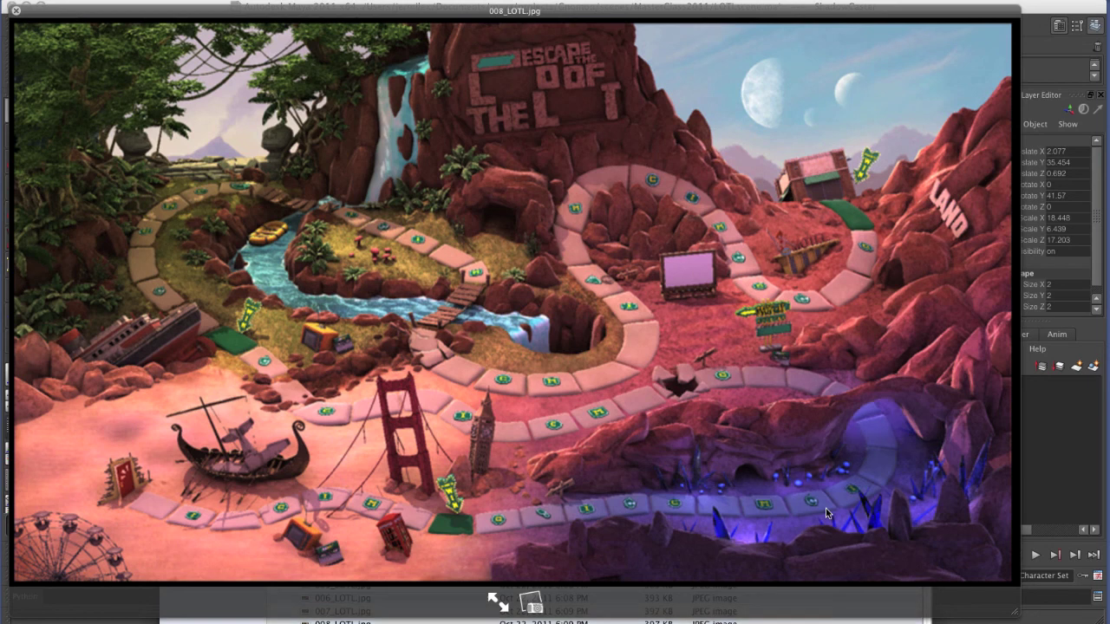
key("Up")
key("Down")
key("space")
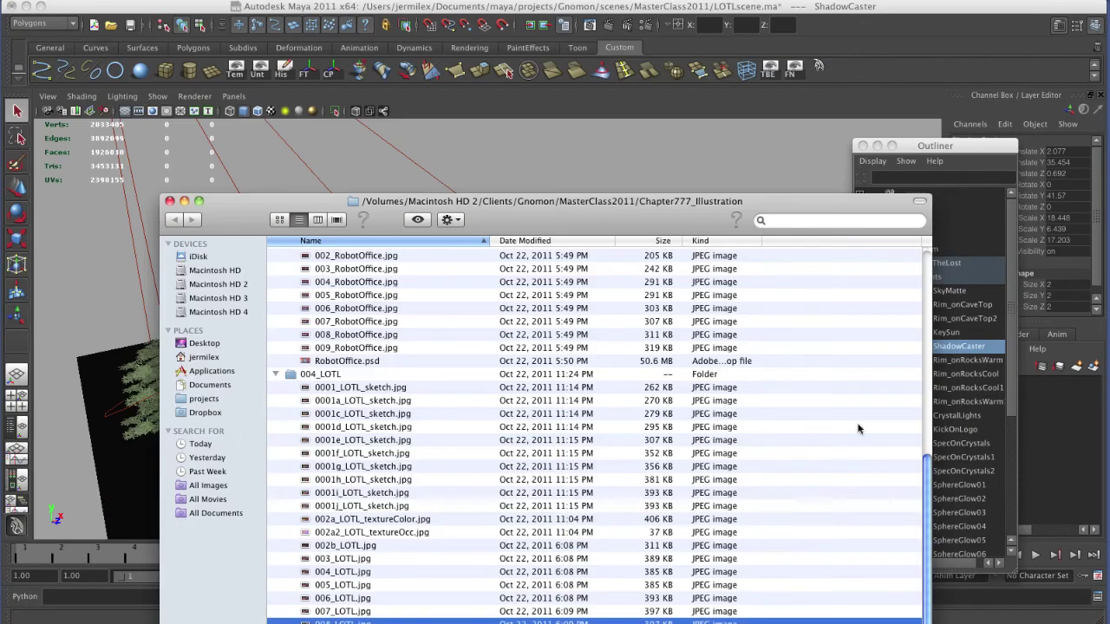
- Return to Maya, clear the selection and look up the available volume primitives
left_click(917, 146)
left_click(657, 155)
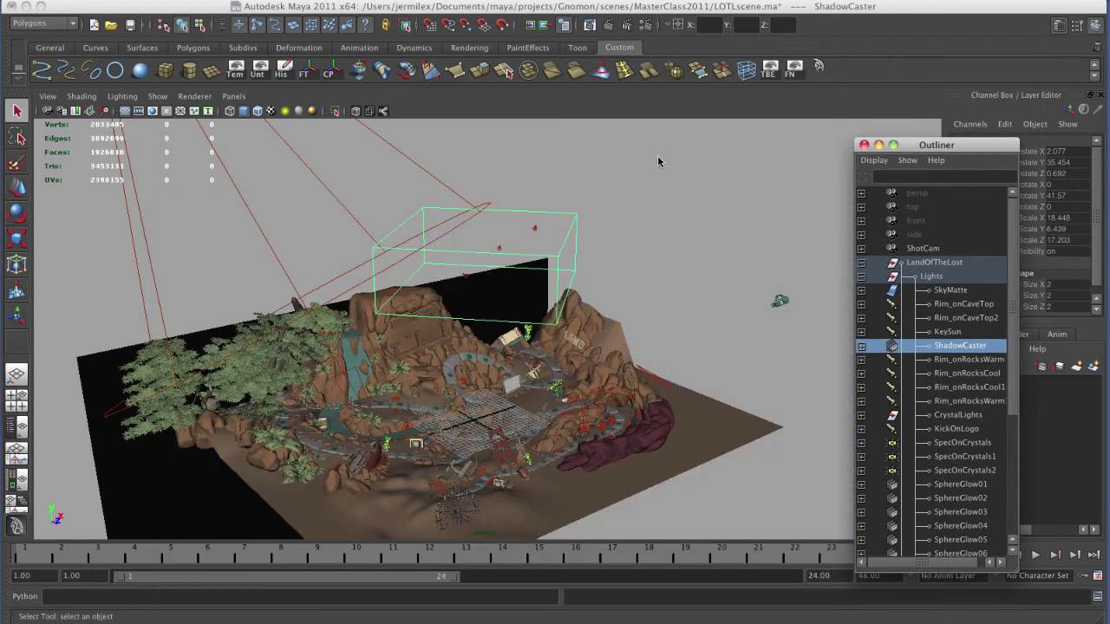
left_click(703, 159)
left_click(198, 2)
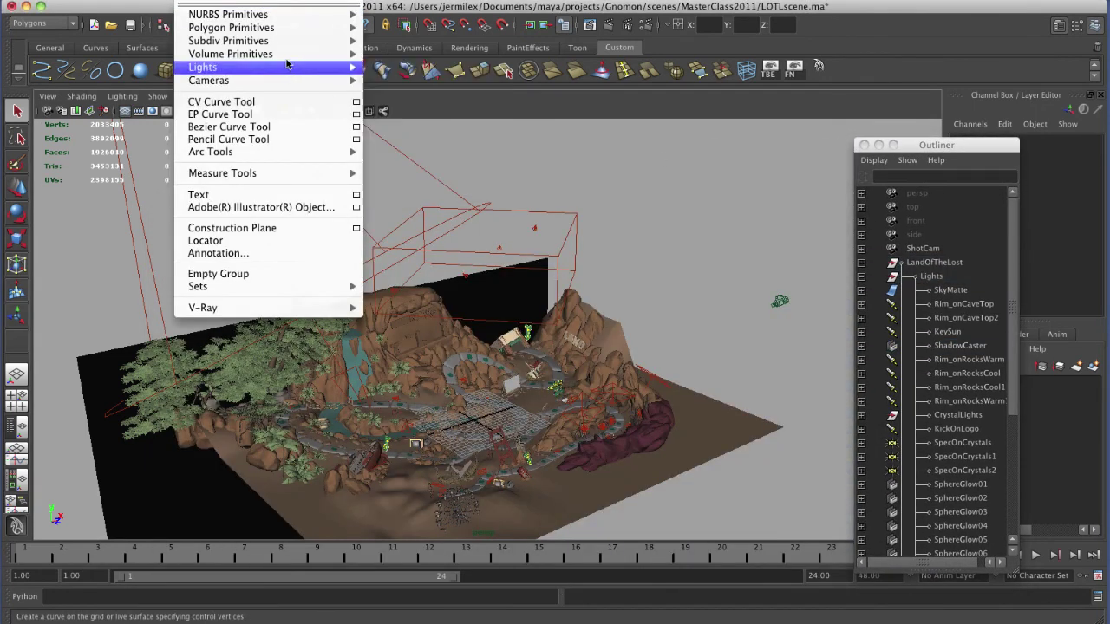
mouse_move(287, 56)
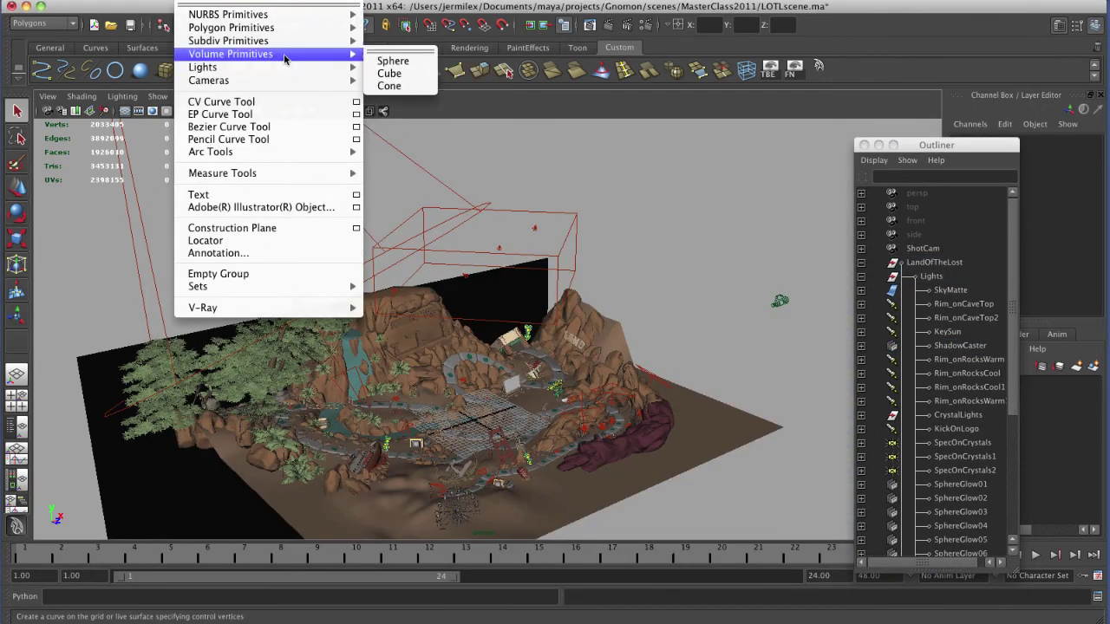
left_click(415, 65)
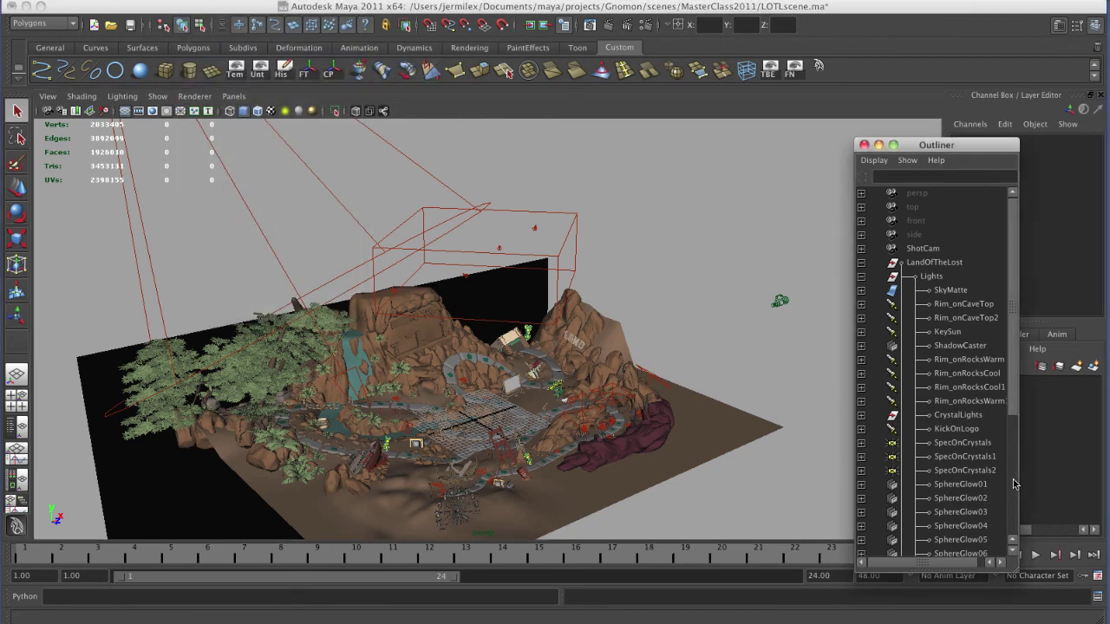
- Select and frame SphereGlow01 among the crystals, examine it up close, and inspect SphereGlow02 and SphereGlow03
scroll(1012, 468, "down", 3)
left_click(960, 347)
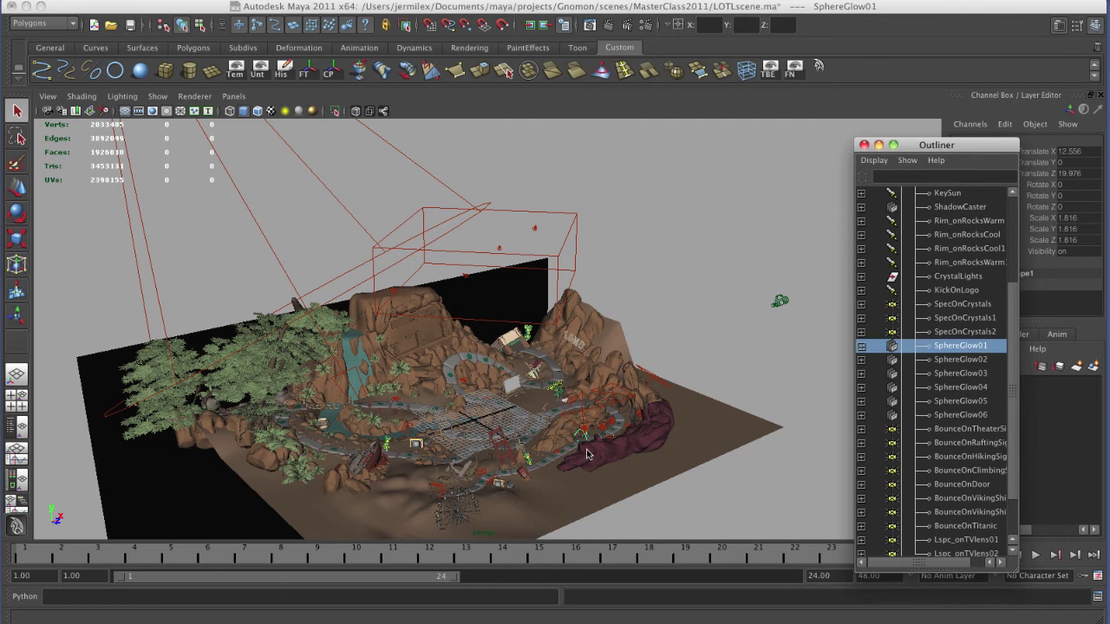
key("f")
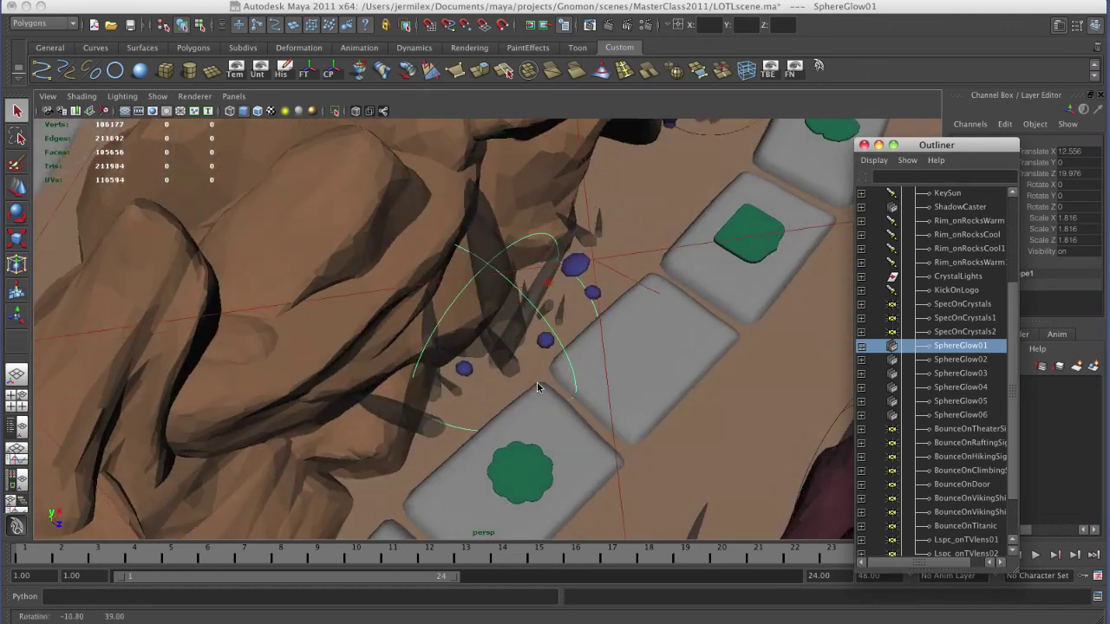
left_click_drag(537, 384, 523, 411, "alt")
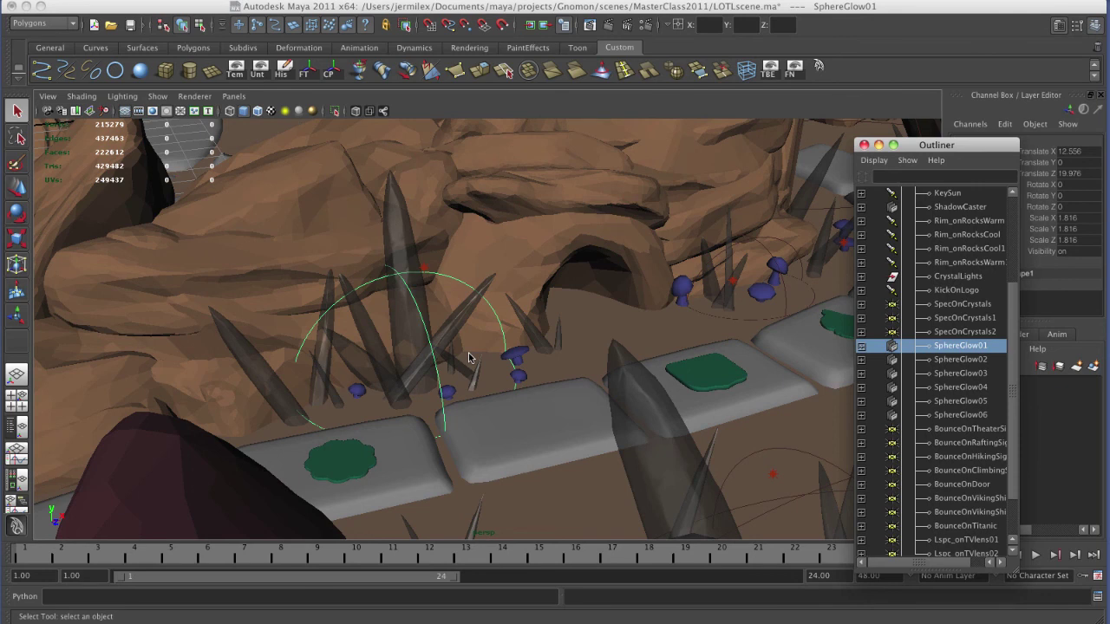
left_click(957, 360)
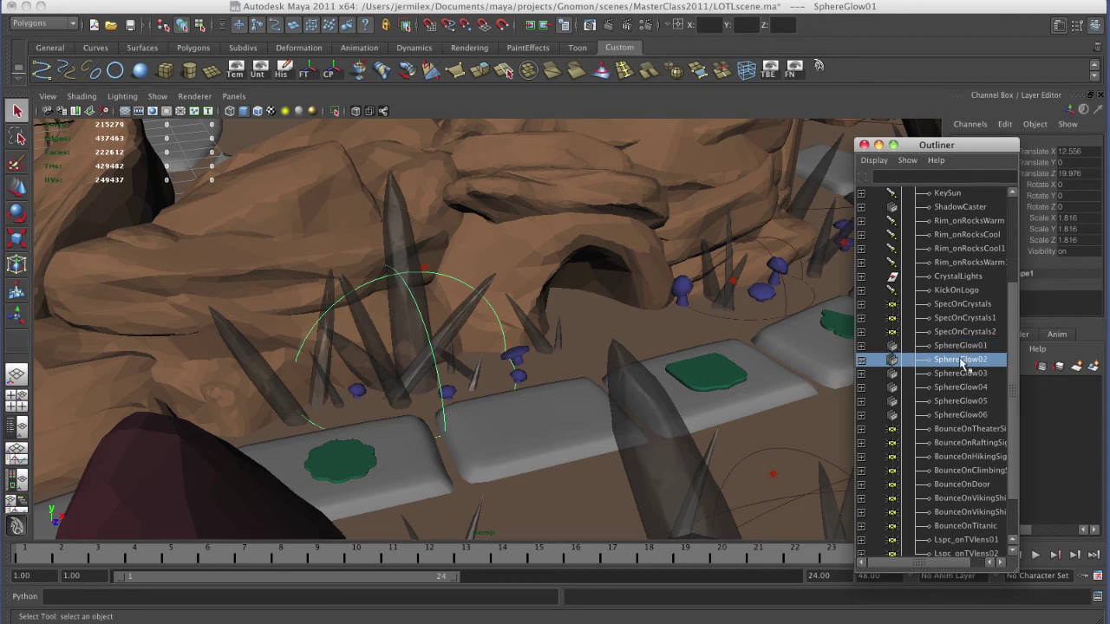
left_click(959, 372)
left_click_drag(713, 388, 495, 425, "alt")
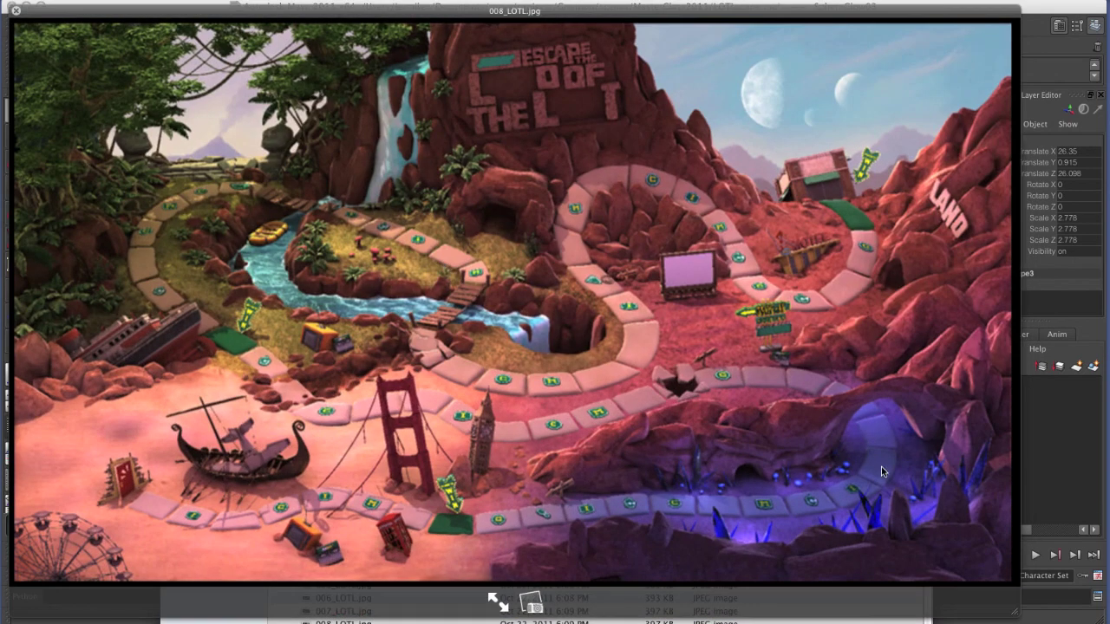
- Flip between the previewed renders 007_LOTL.jpg and 008_LOTL.jpg to study the effect of the sphere glows
key("Up")
key("Down")
key("Up")
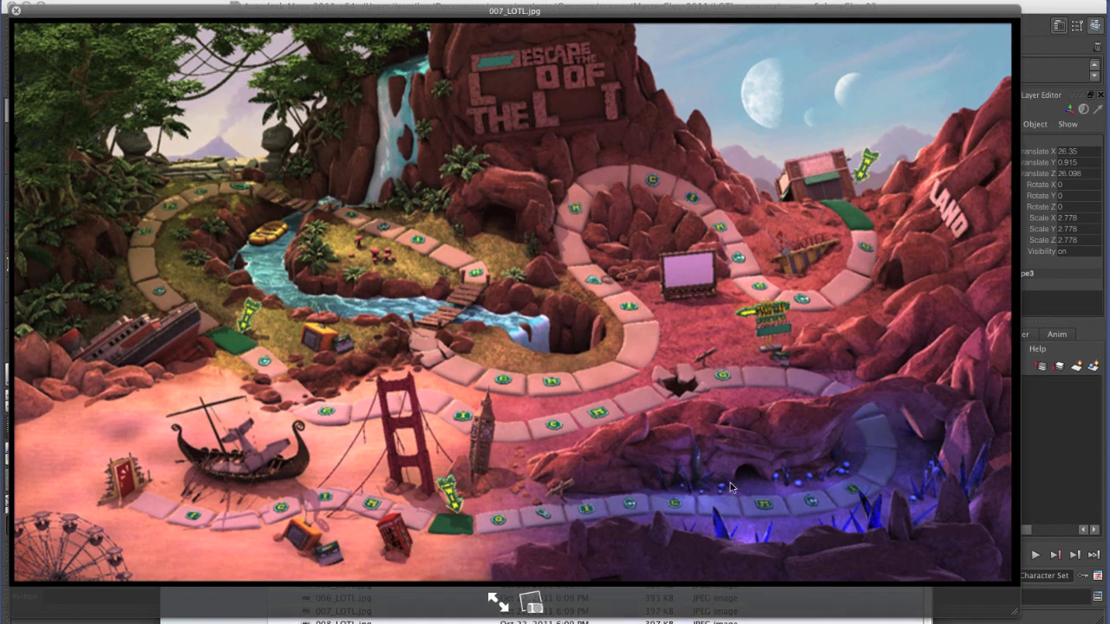
key("Down")
key("Up")
key("Down")
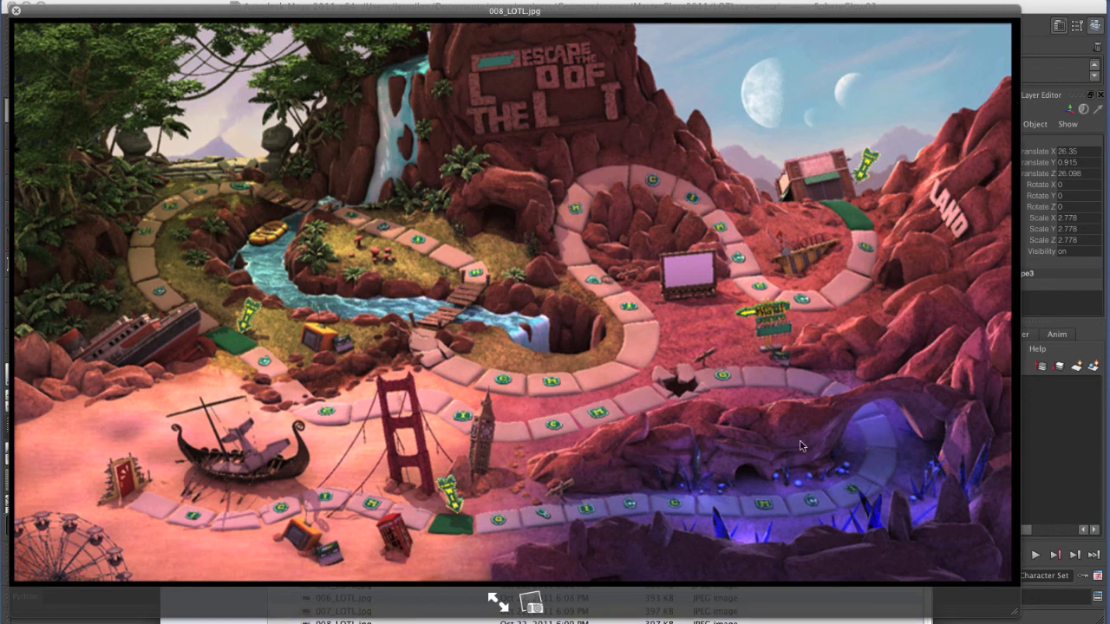
- Preview 009_LOTL.jpg and 010_LOTL.jpg, and alternate between them to compare the waterfall, logo and foliage
key("Down")
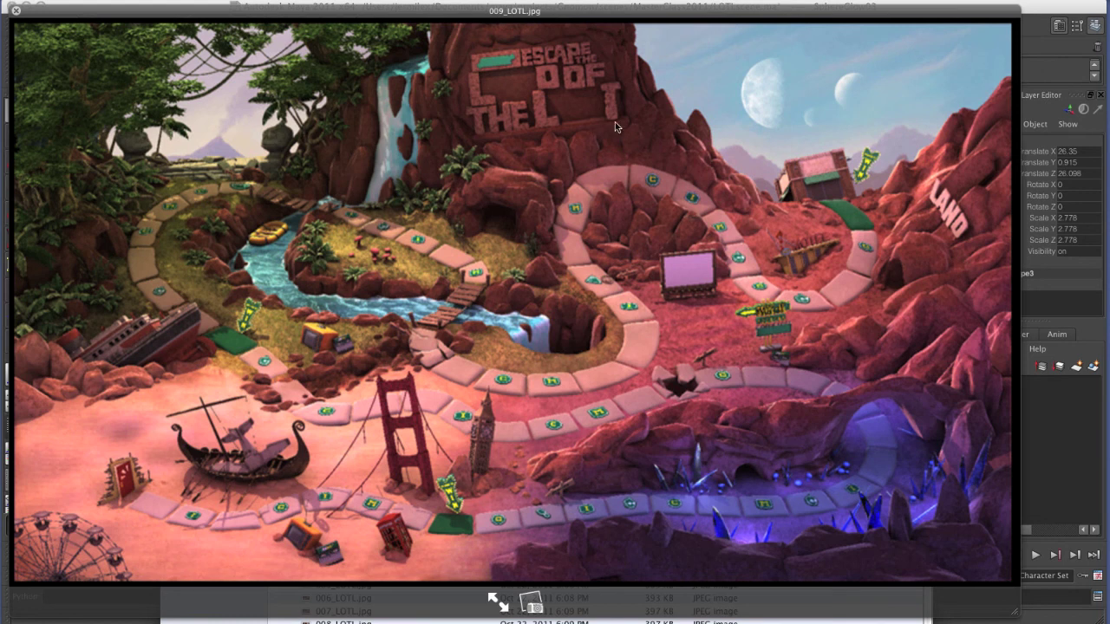
key("Down")
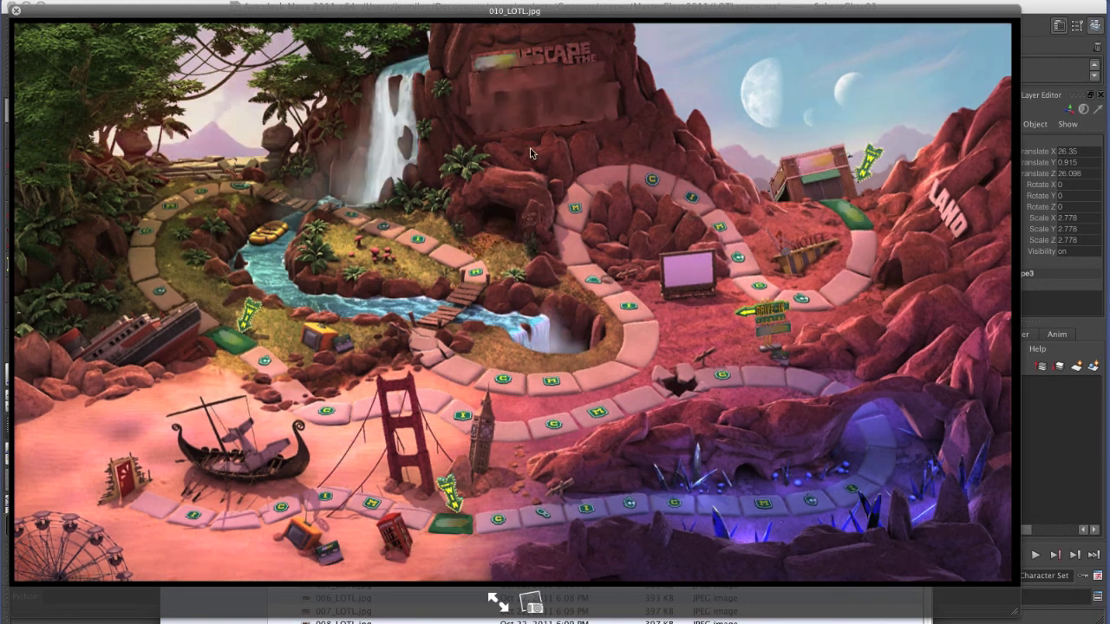
key("Up")
key("Down")
key("Down")
key("Up")
key("Down")
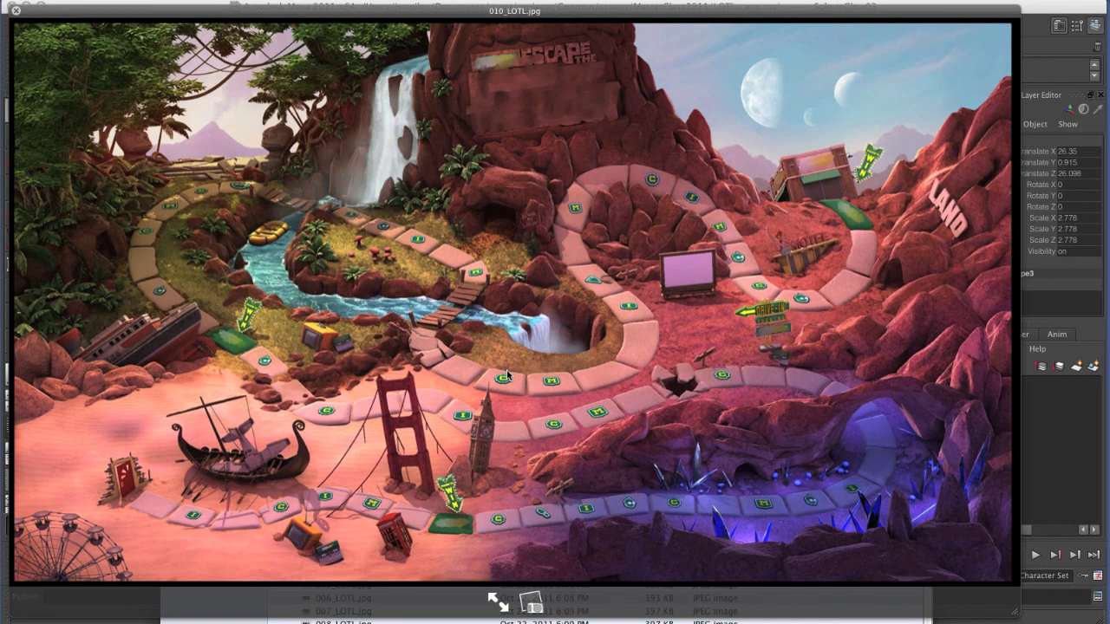